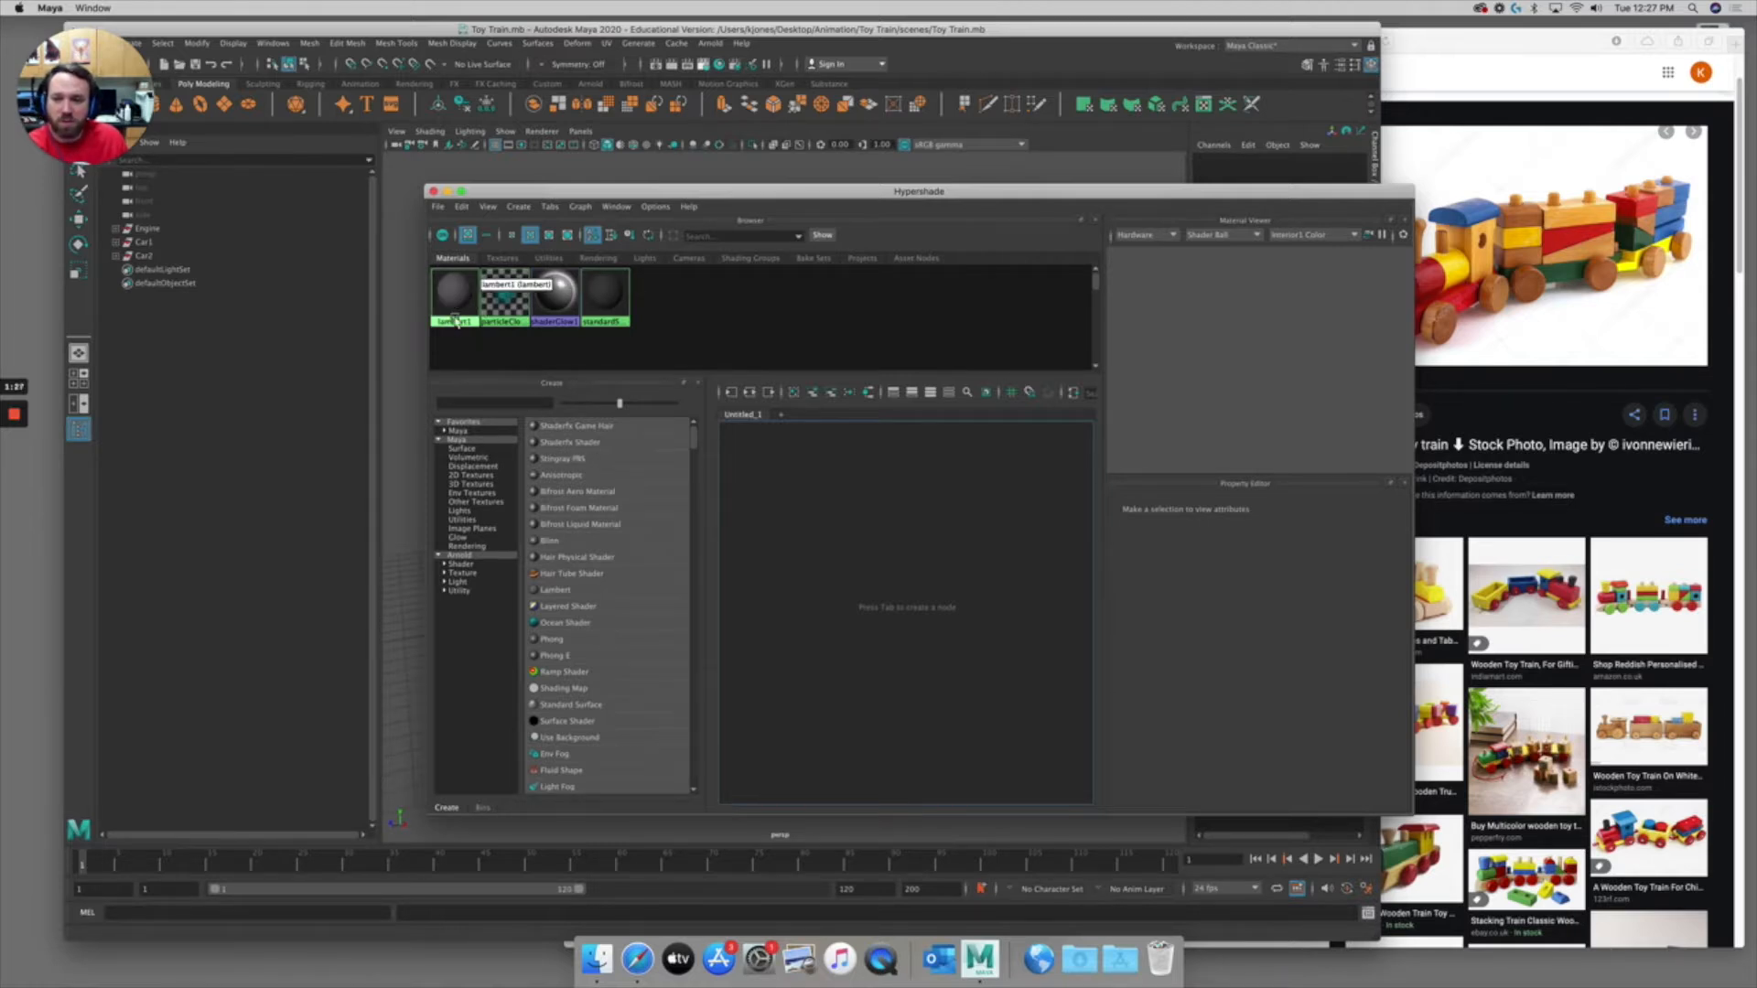
# Create a Blinn and a Phong material in the Hypershade and compare their attributes
pyautogui.moveTo(487, 191); pyautogui.dragTo(914, 198)
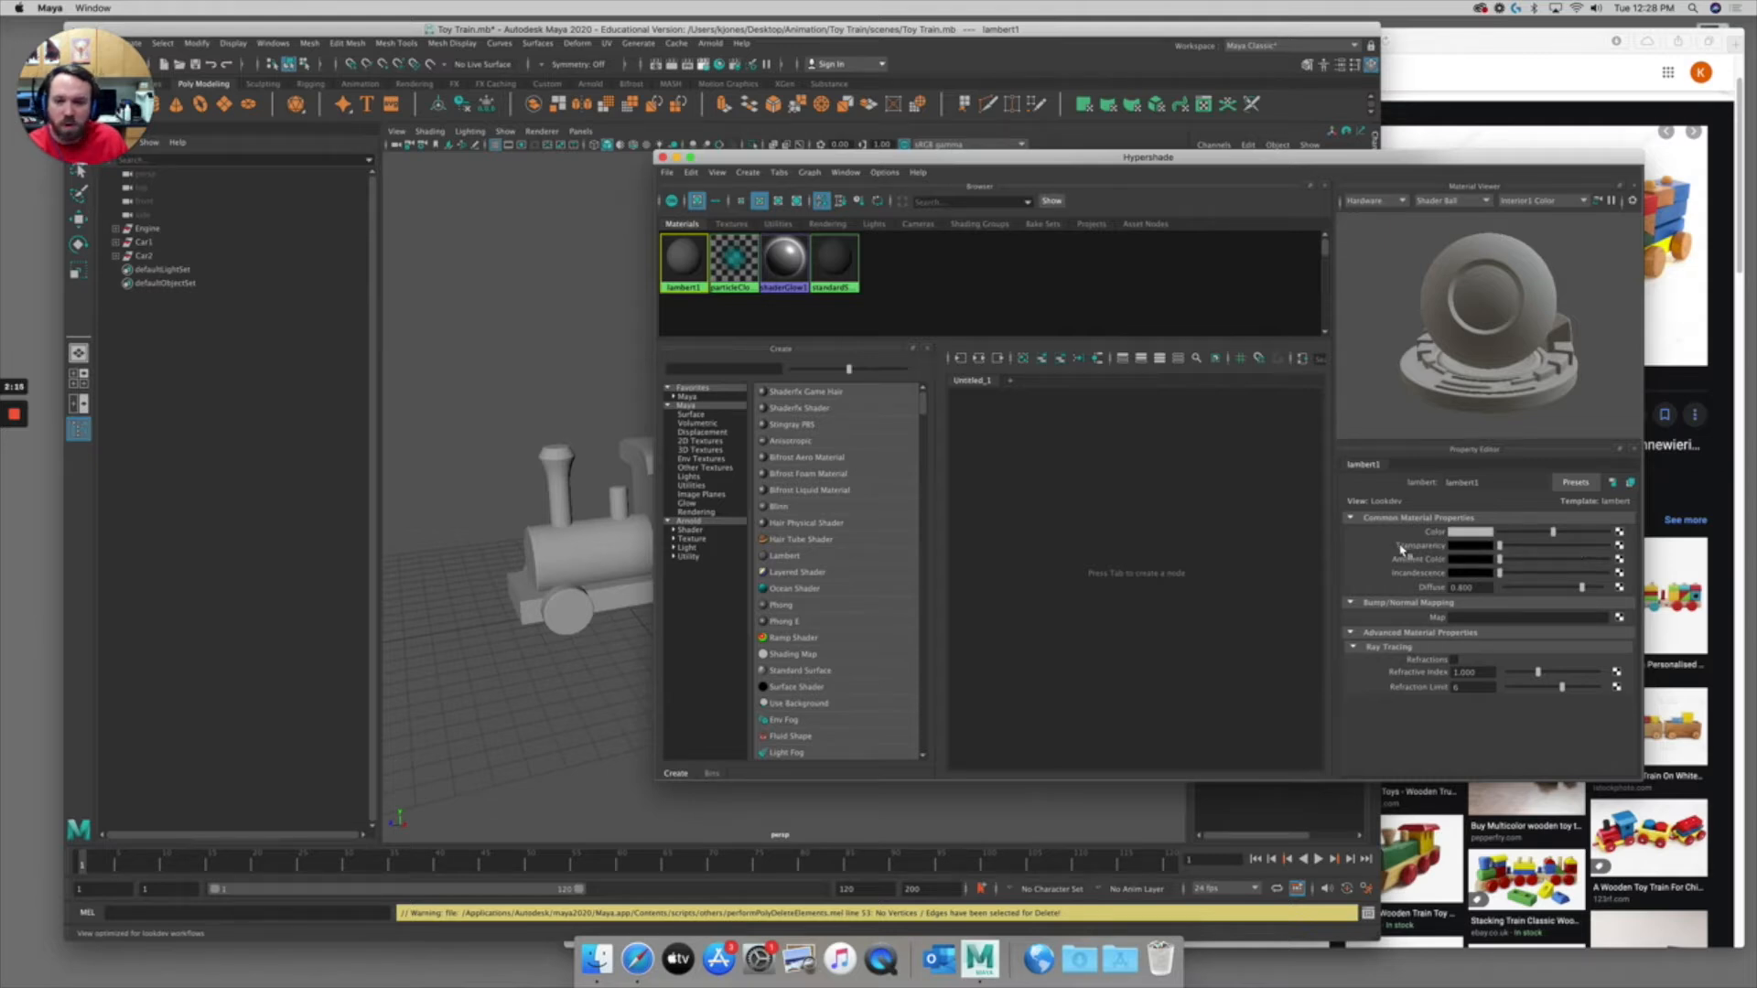
pyautogui.click(778, 507)
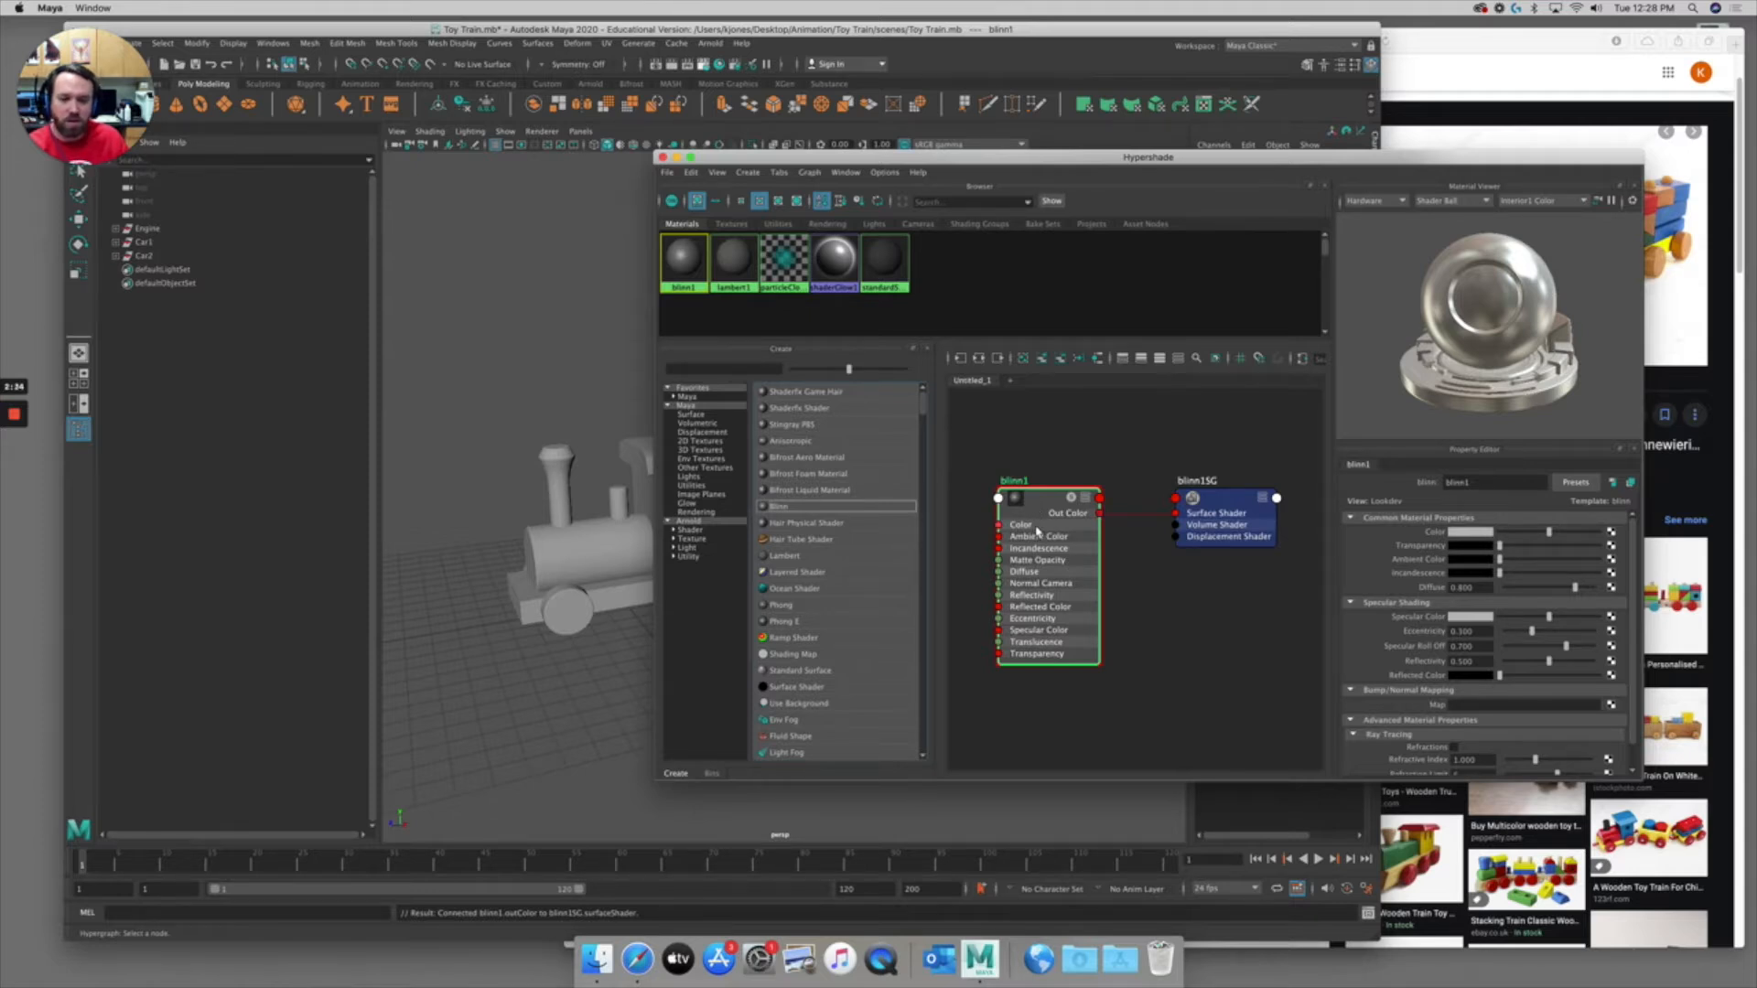
pyautogui.click(778, 608)
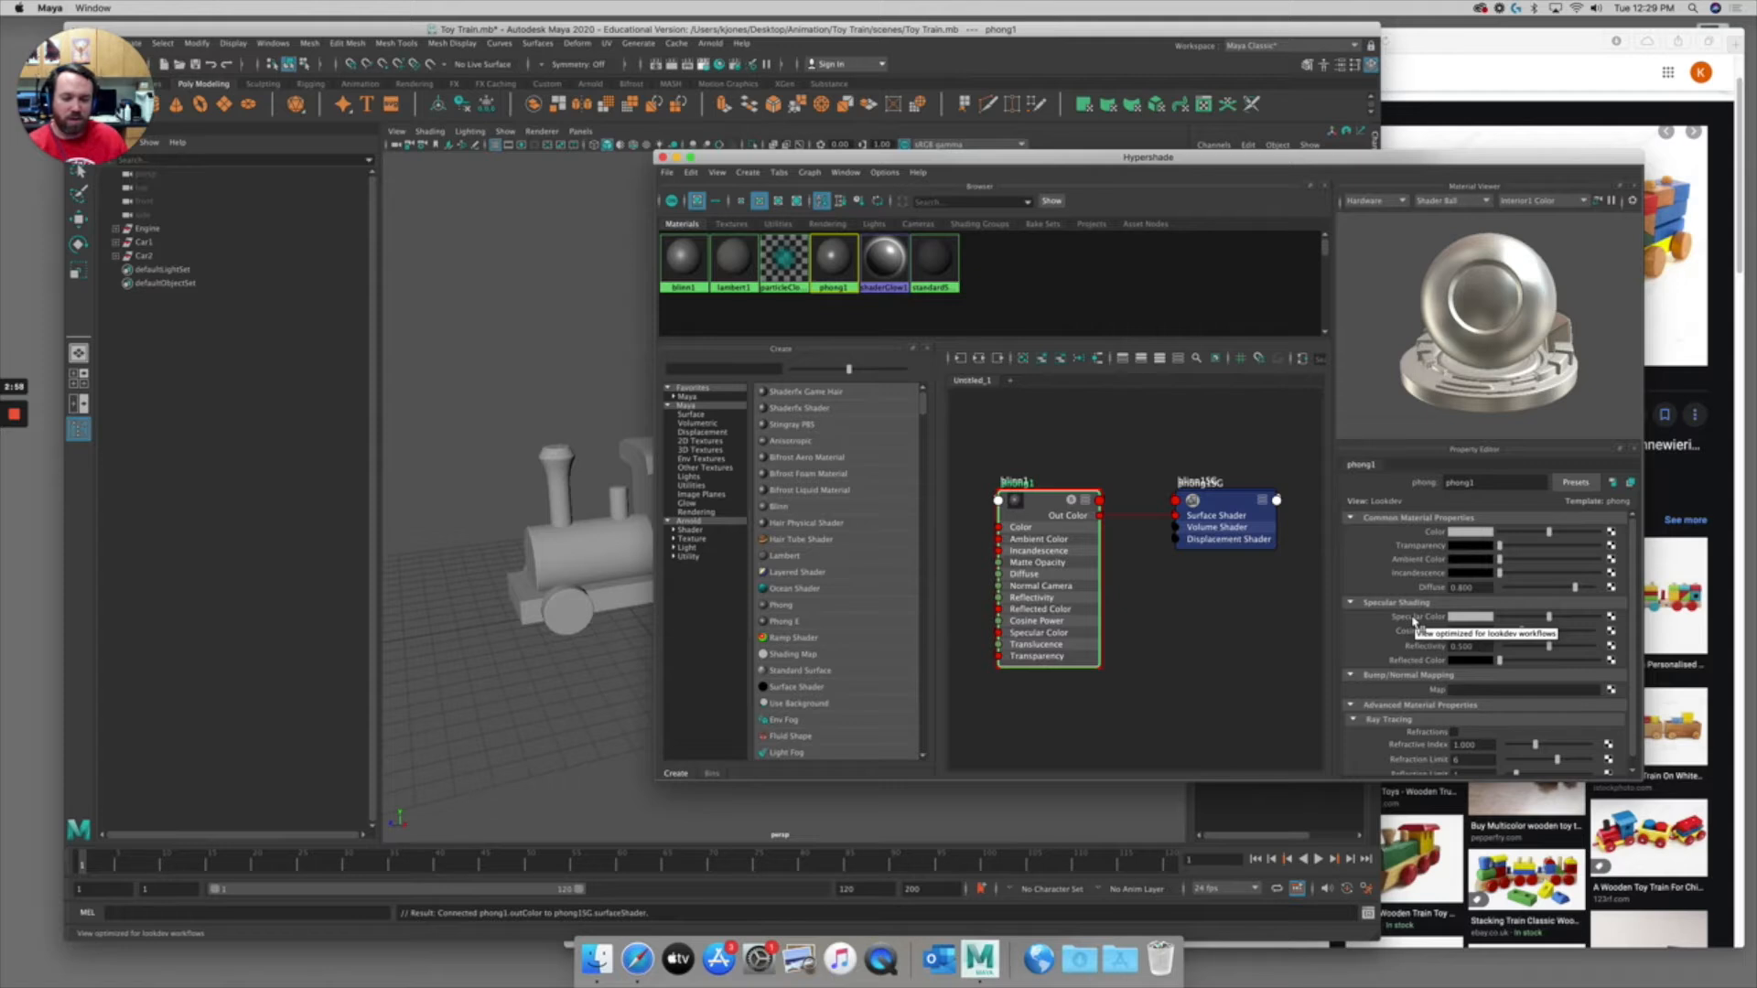
pyautogui.click(686, 262)
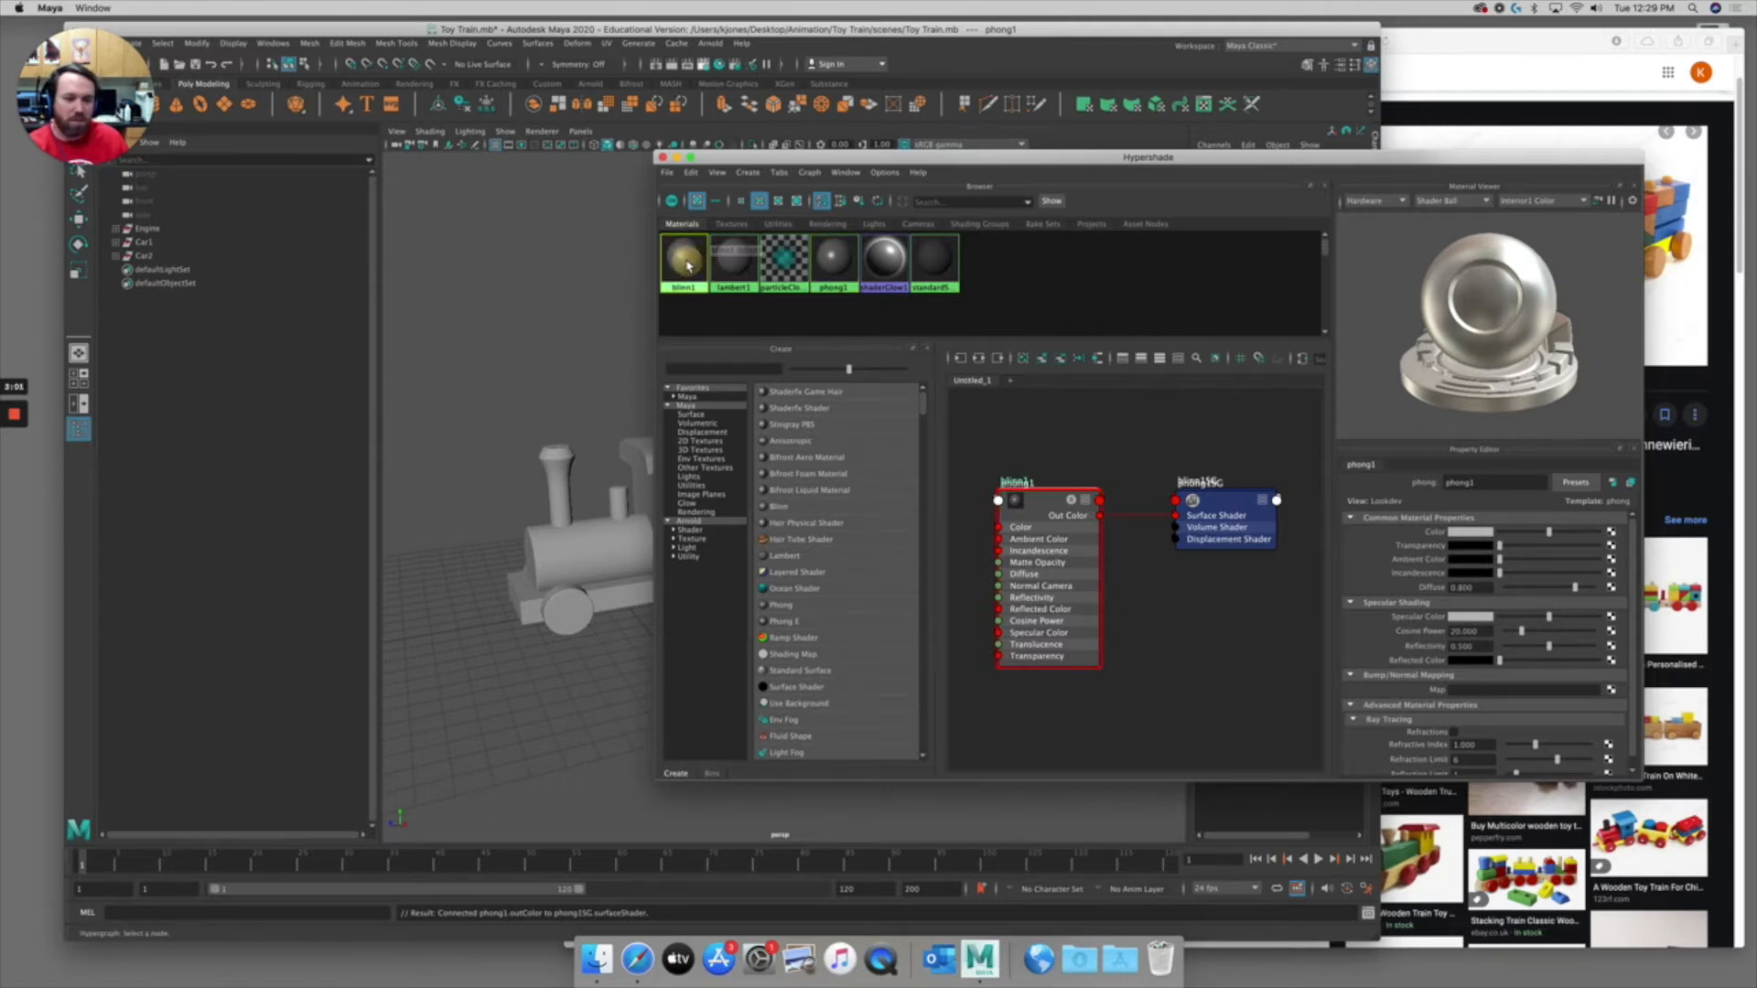
pyautogui.click(842, 266)
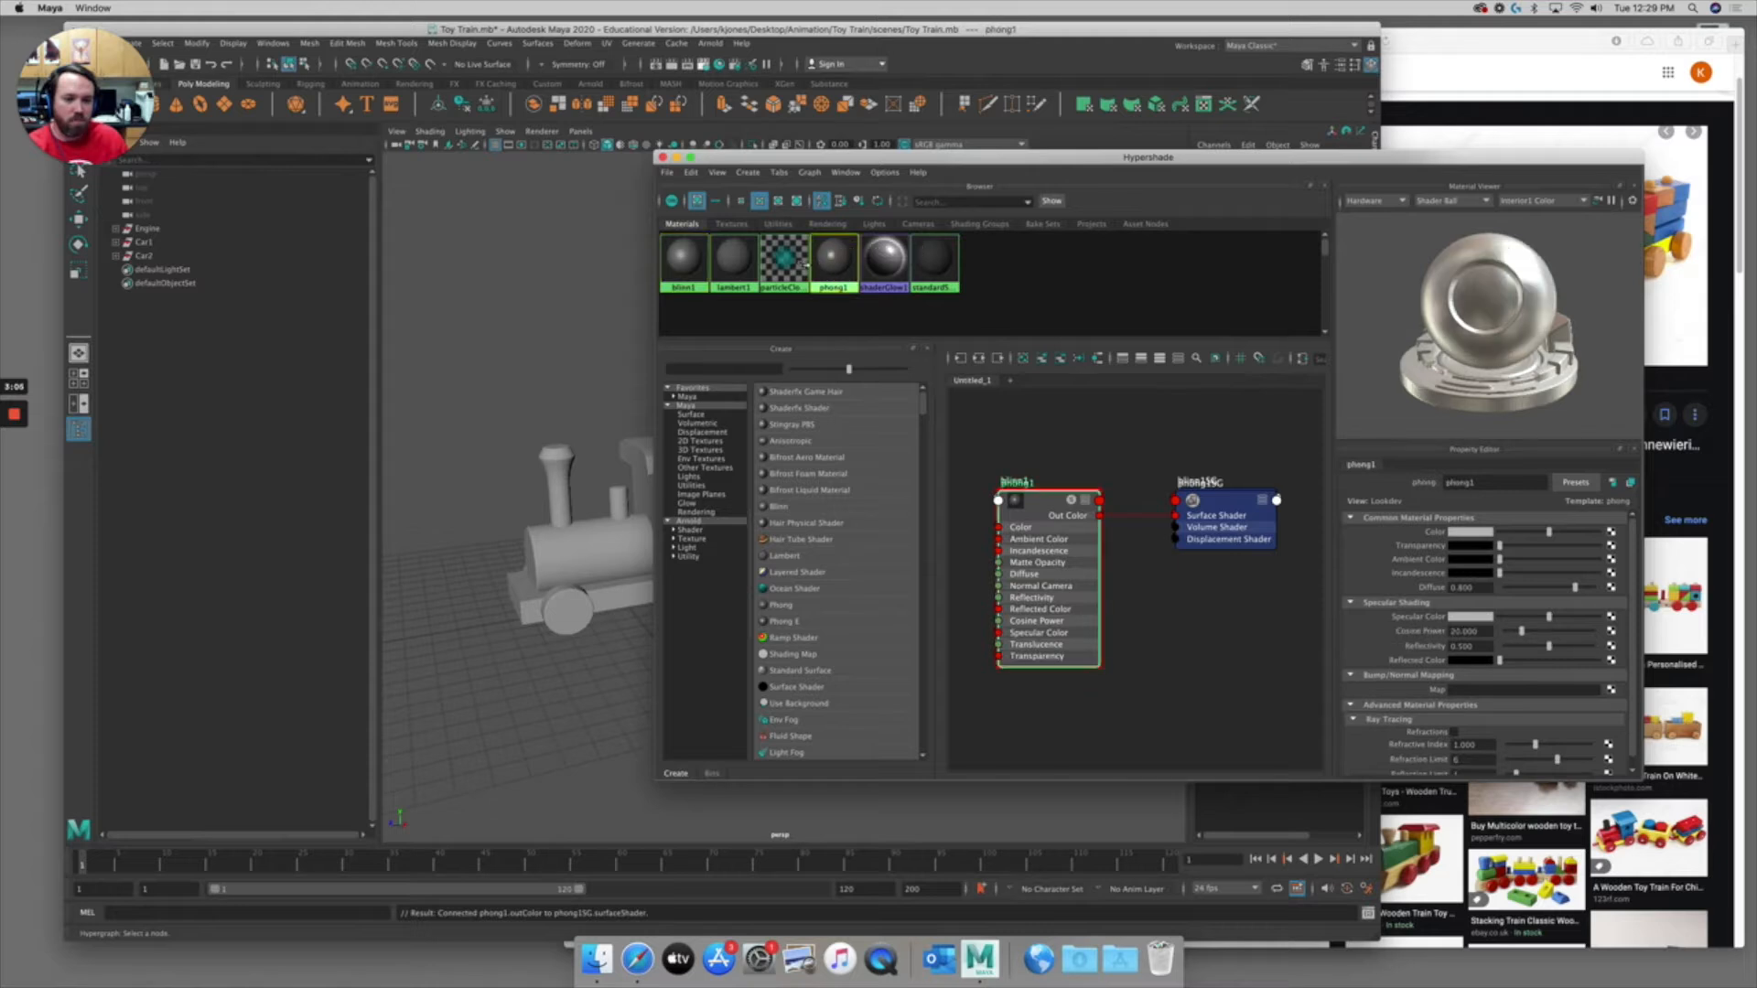
pyautogui.click(691, 268)
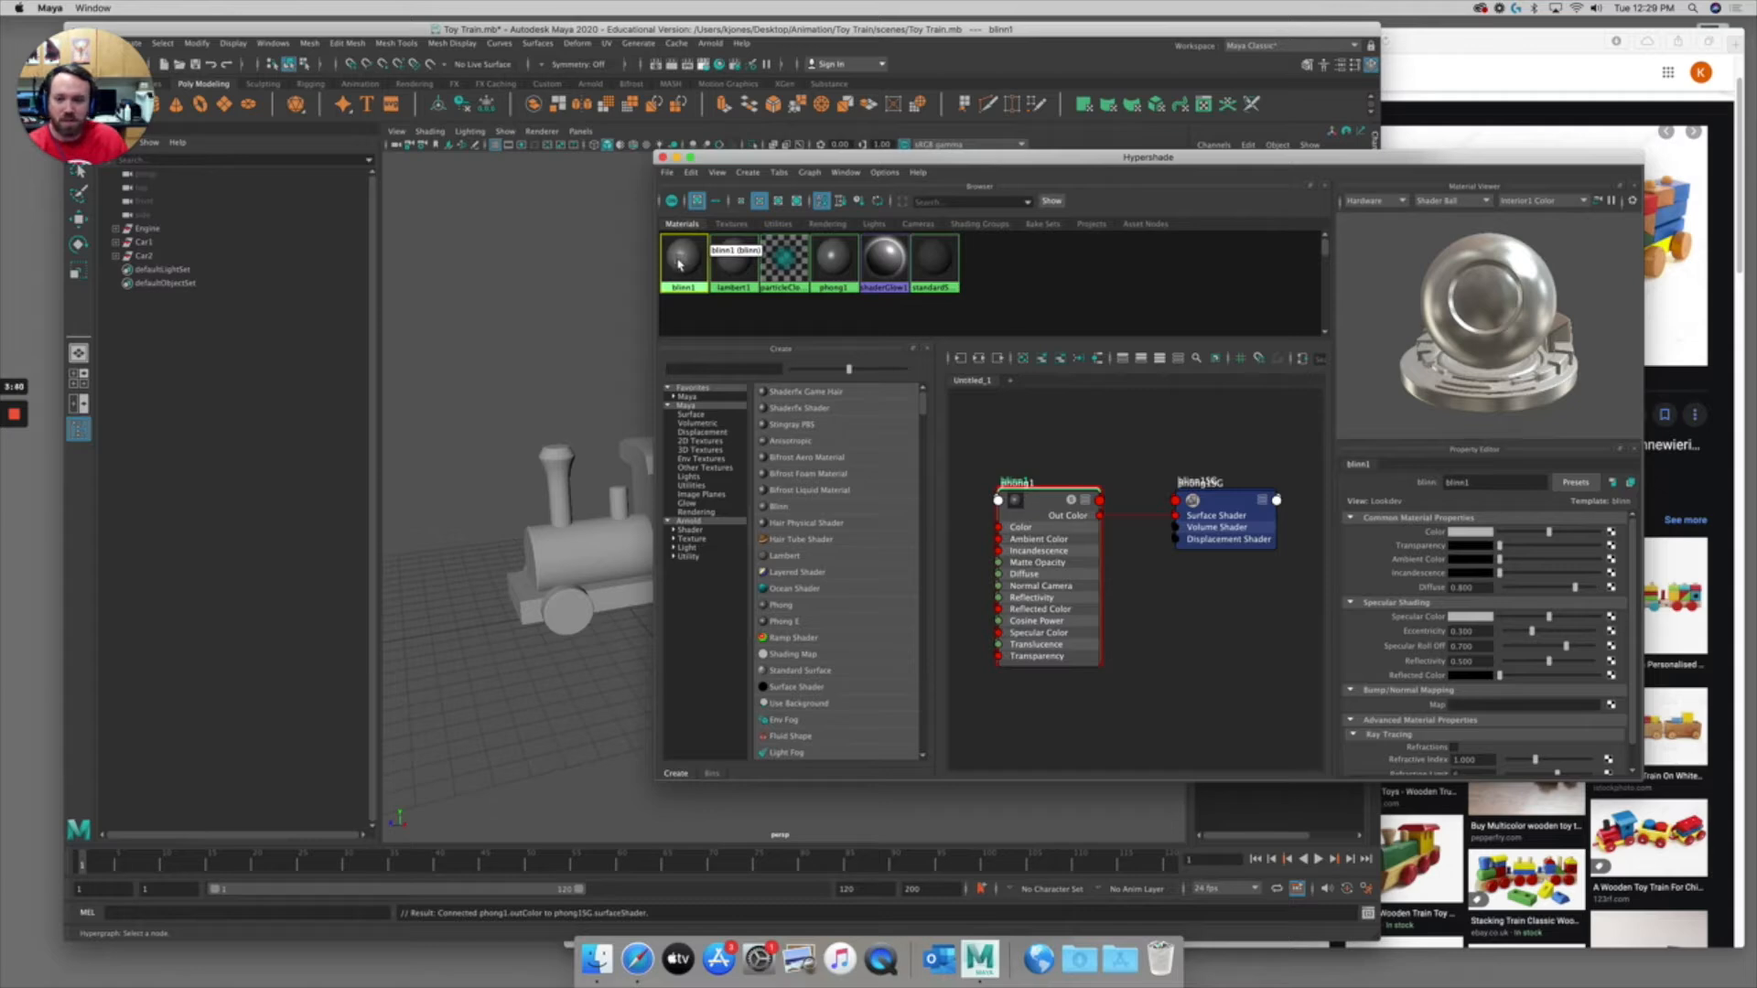
pyautogui.click(526, 386)
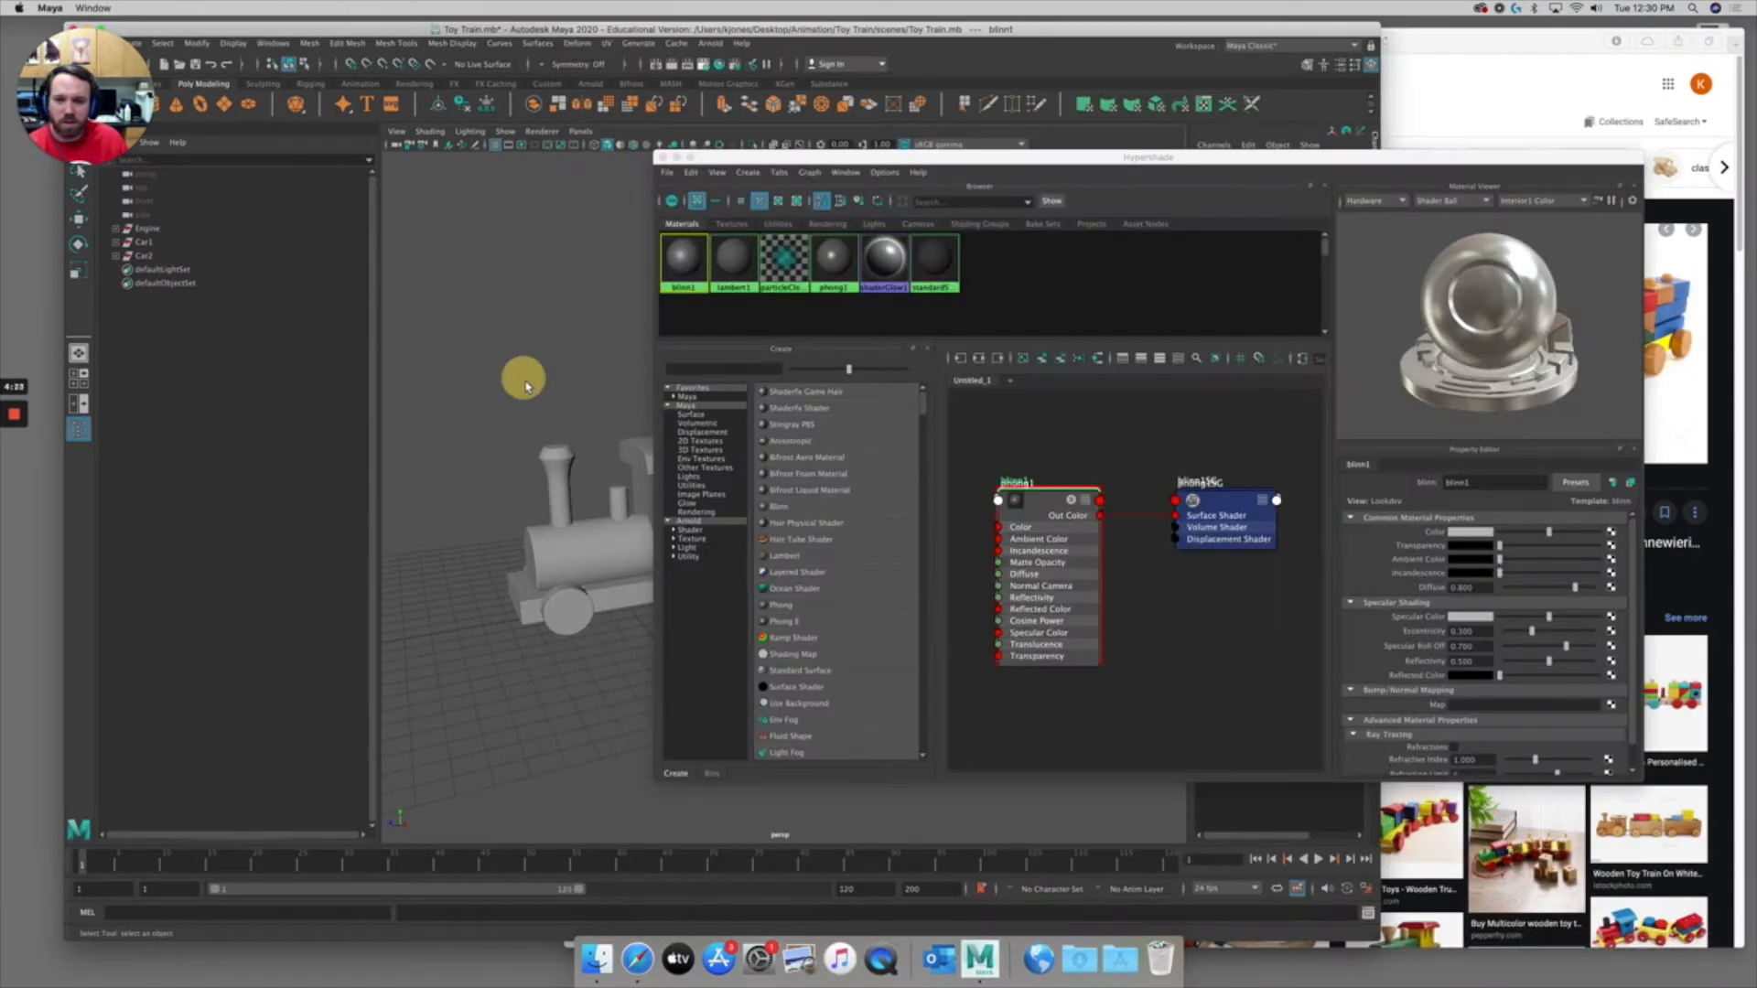
# Delete the Blinn and Phong materials along with their leftover shading group nodes
pyautogui.click(697, 267)
pyautogui.press('Delete')
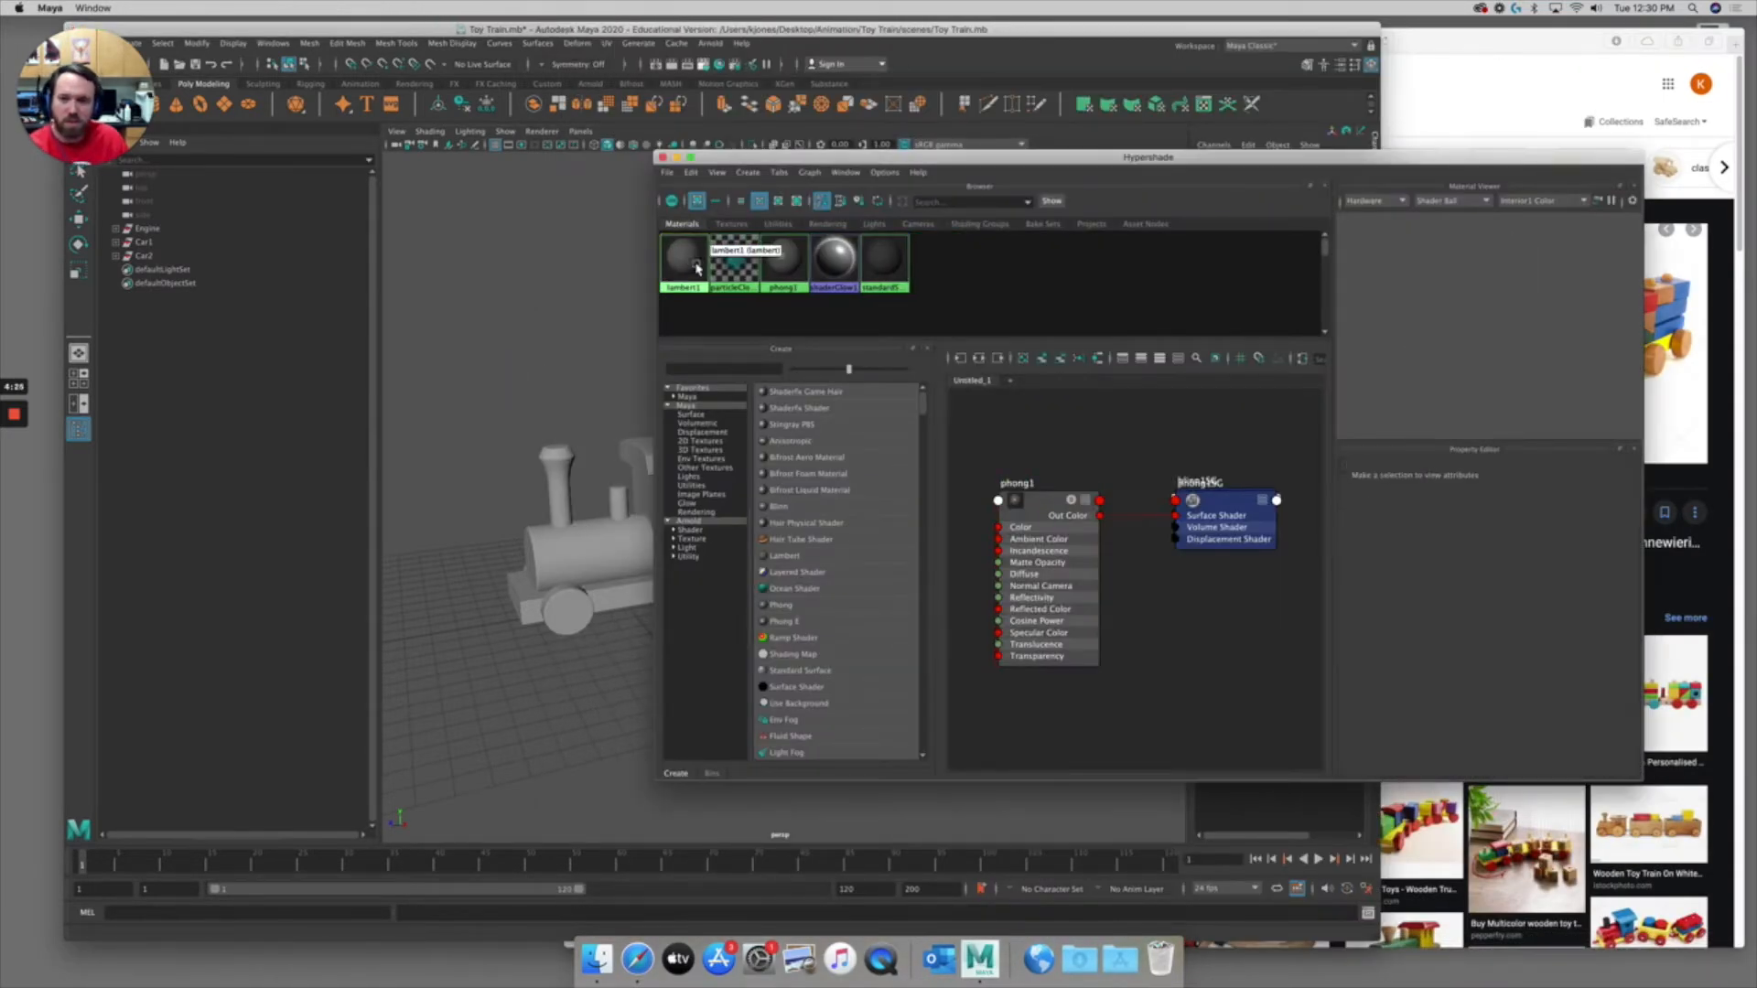
pyautogui.click(783, 264)
pyautogui.press('Delete')
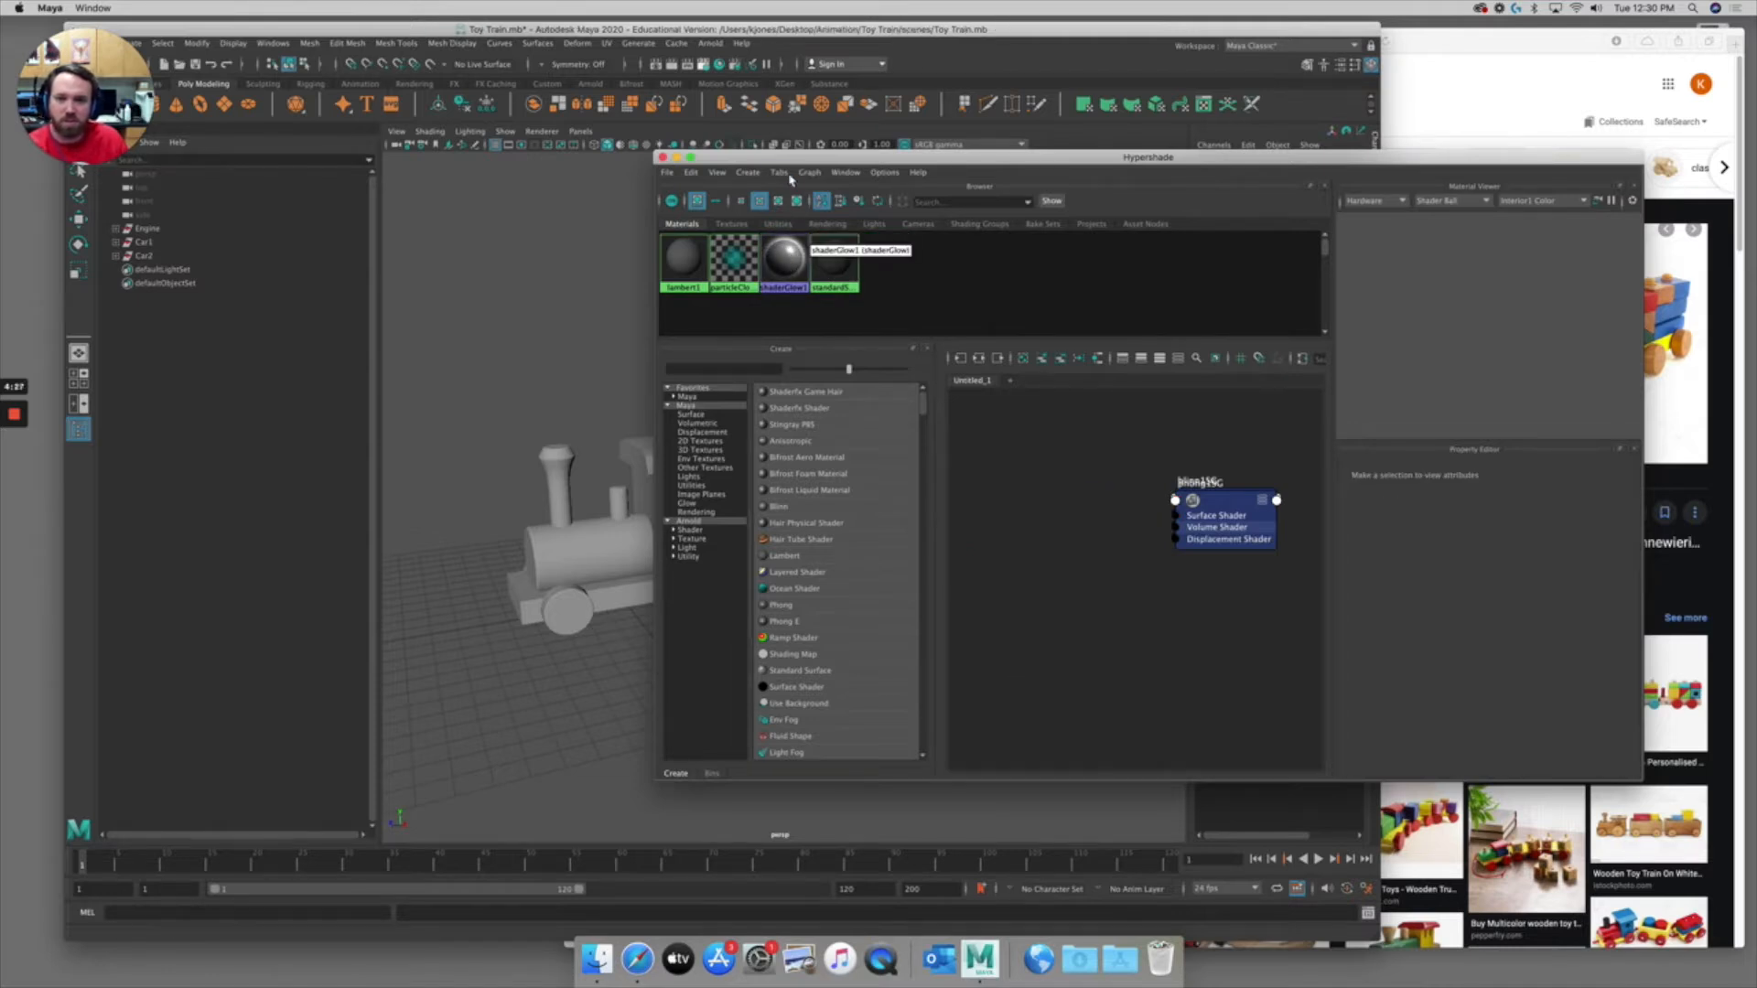
pyautogui.moveTo(791, 156); pyautogui.dragTo(859, 156)
pyautogui.click(1285, 531)
pyautogui.press('Delete')
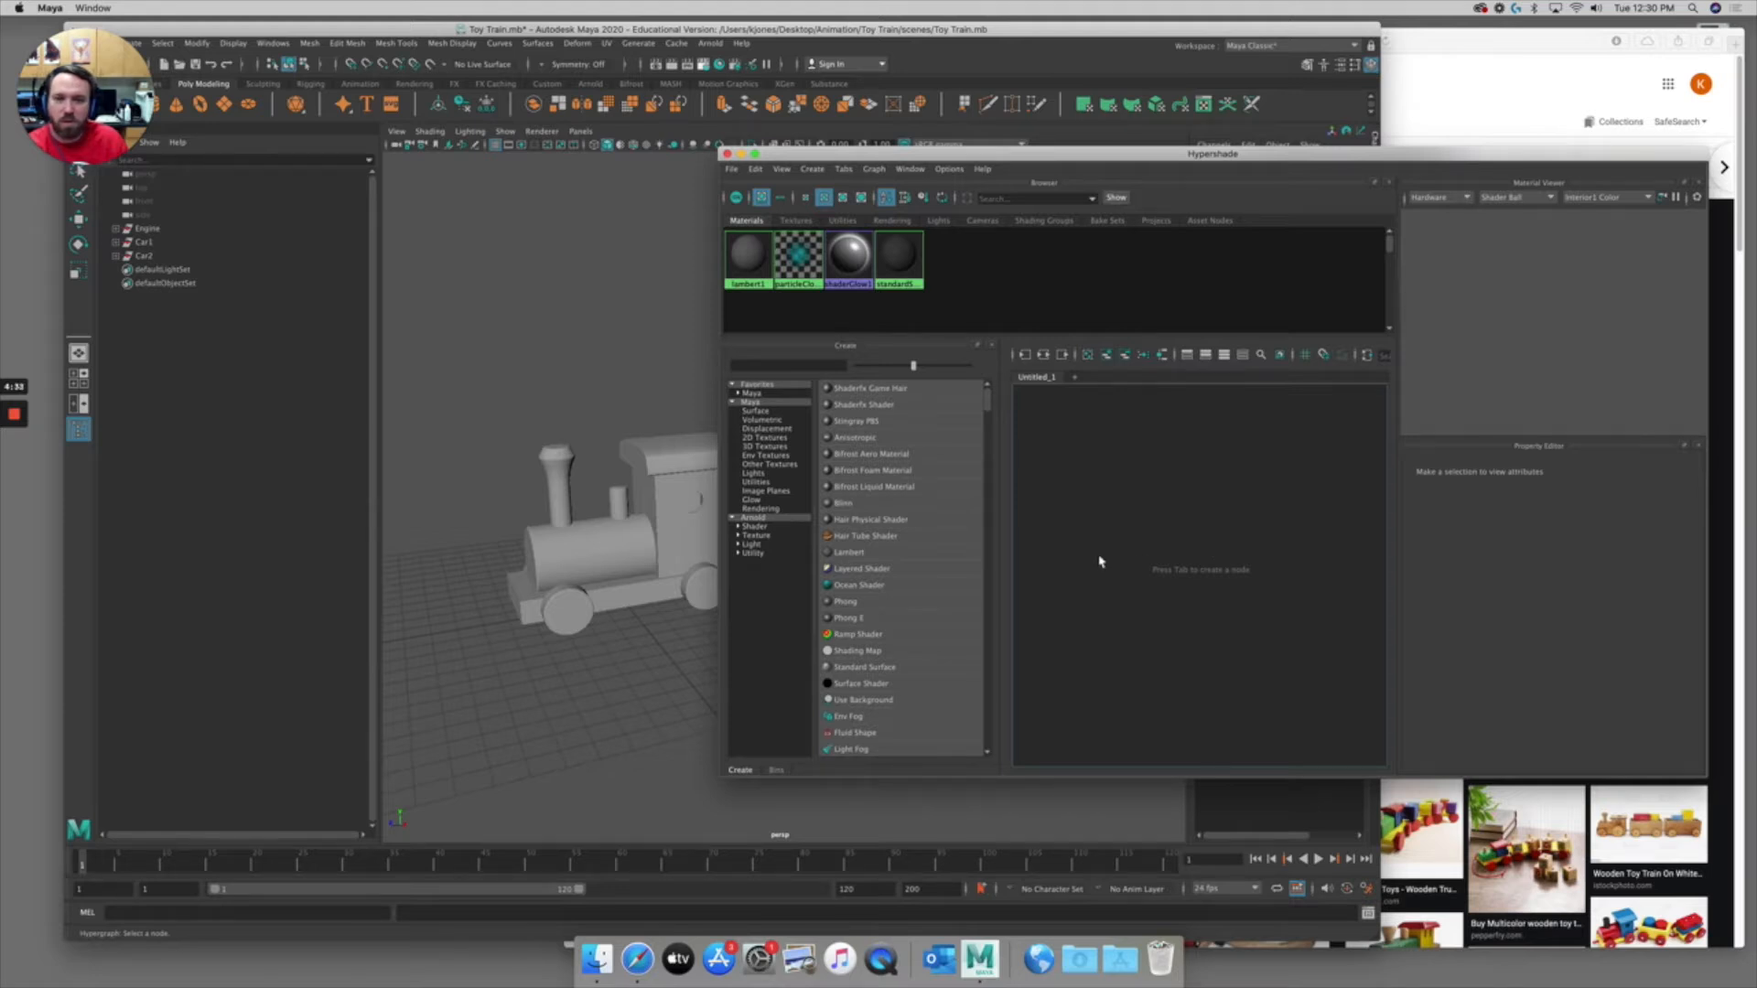
# Close the Hypershade and frame the train's engine up close in the perspective view
pyautogui.click(741, 155)
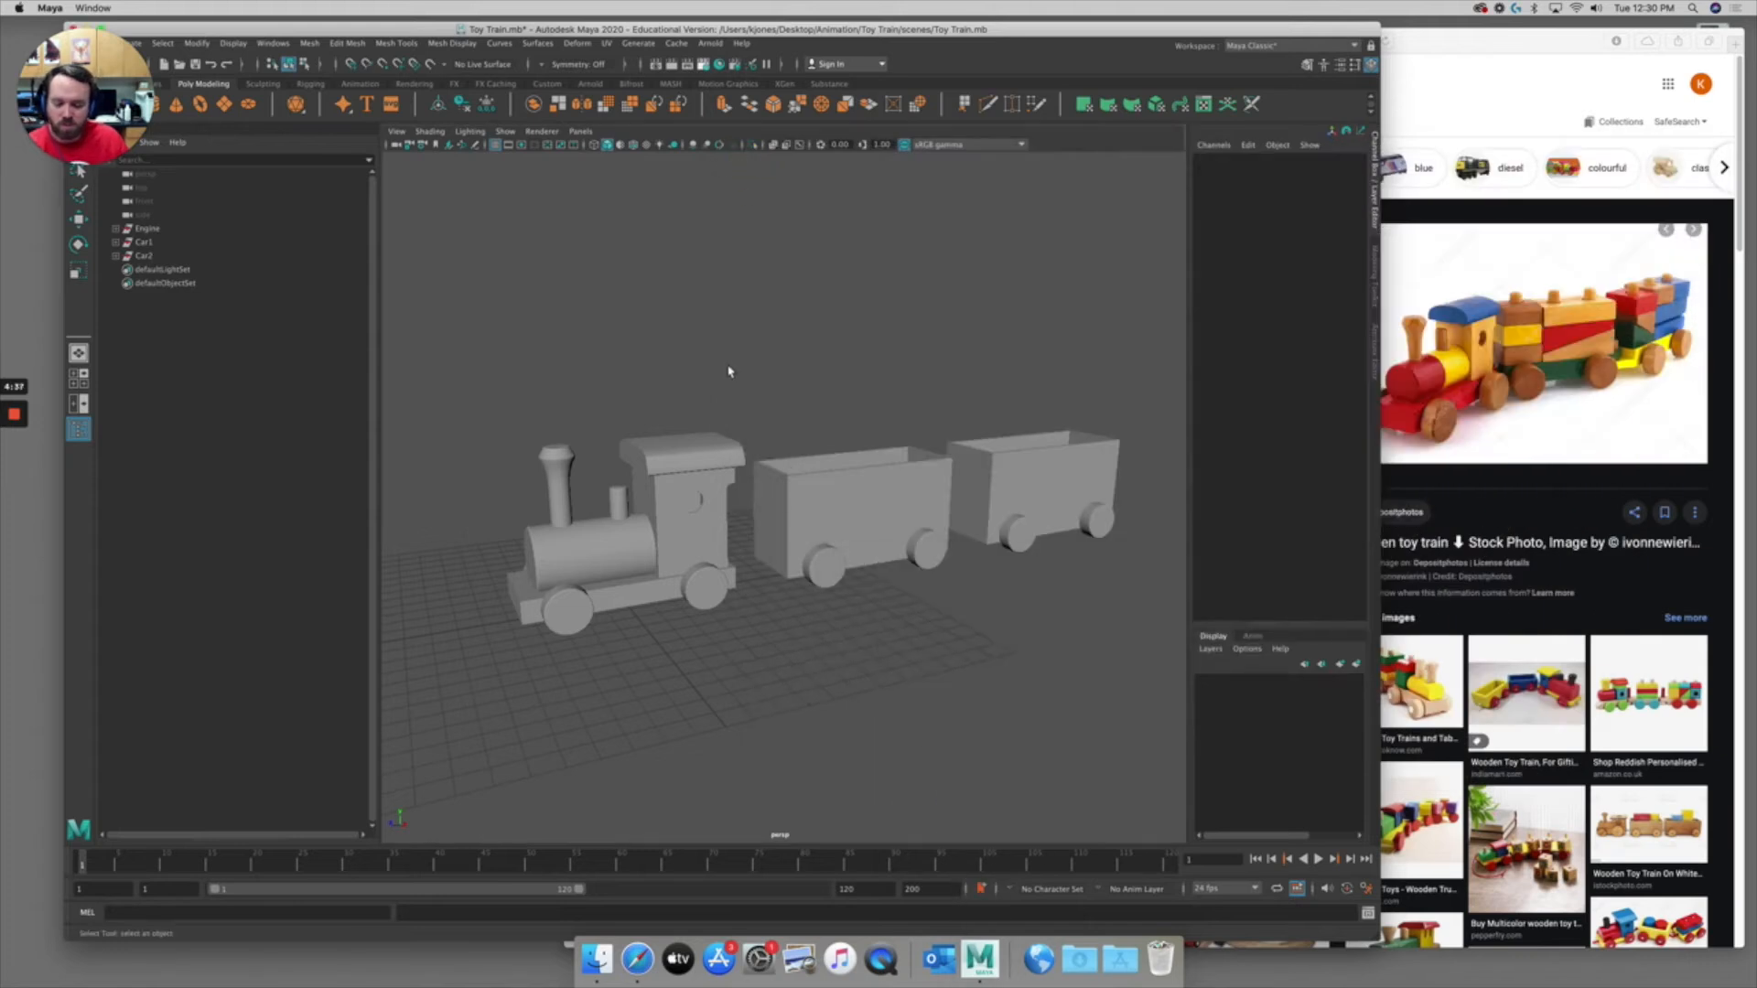
pyautogui.keyDown('alt'); pyautogui.moveTo(732, 456); pyautogui.dragTo(758, 470); pyautogui.keyUp('alt')
pyautogui.keyDown('alt'); pyautogui.moveTo(757, 470); pyautogui.dragTo(771, 470, button='middle'); pyautogui.keyUp('alt')
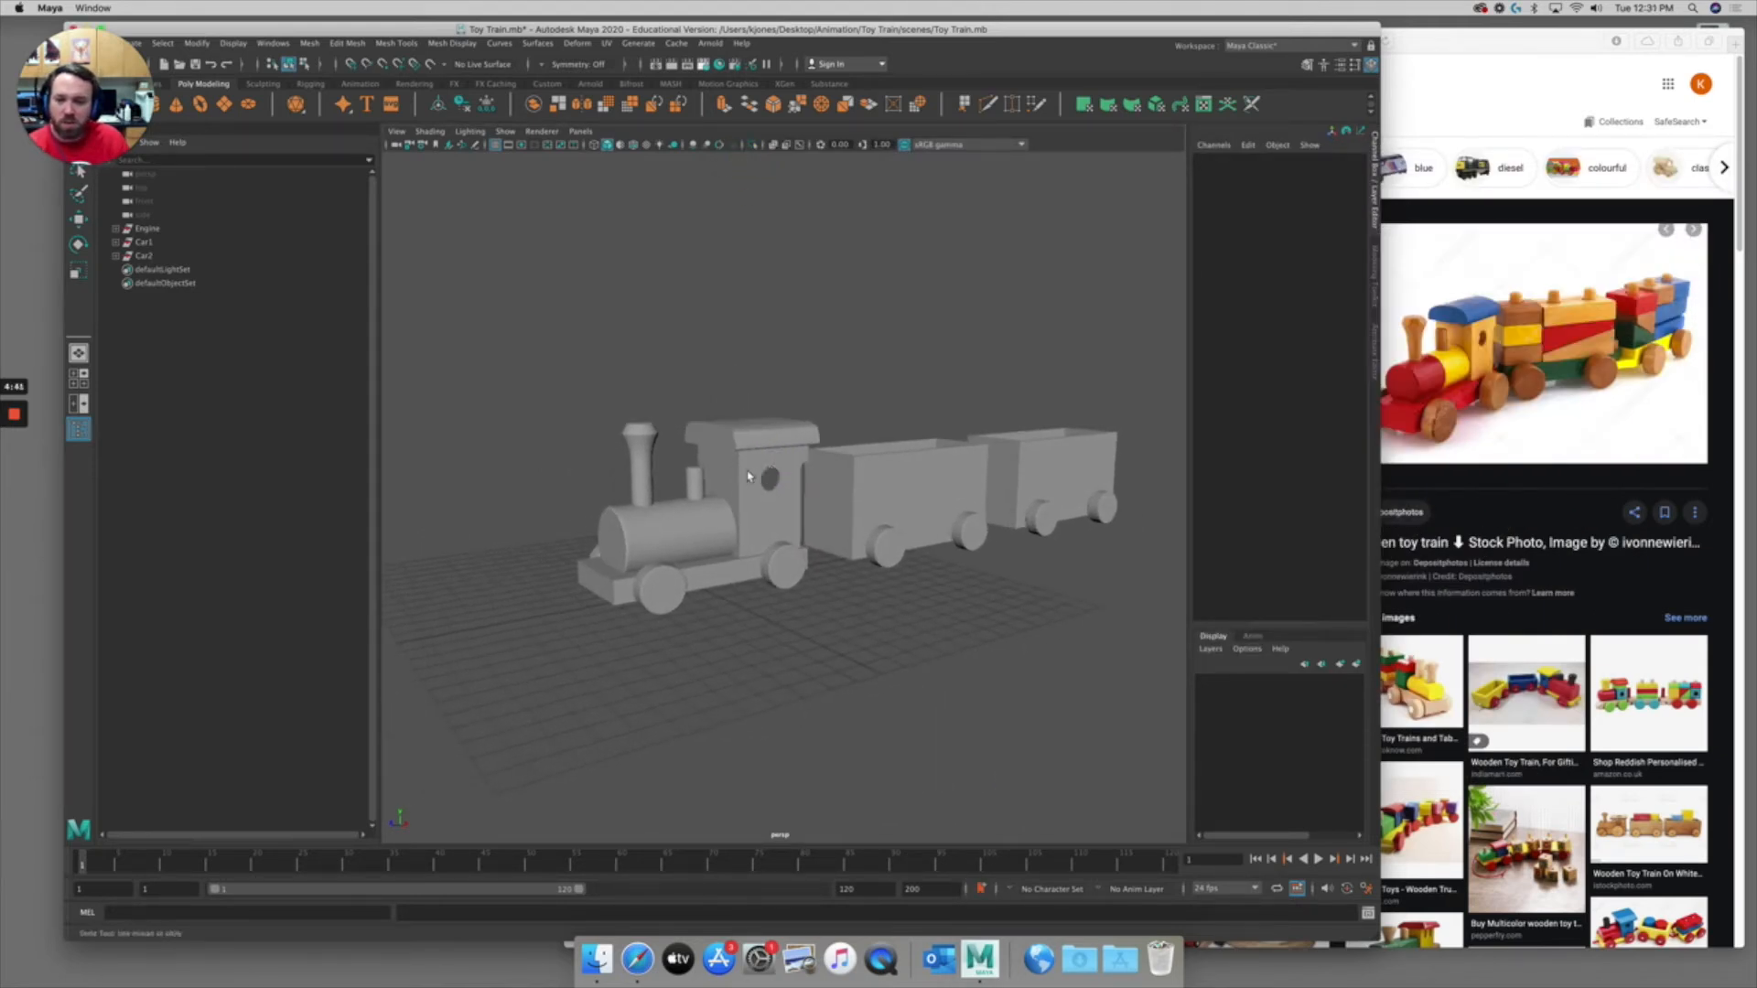
pyautogui.keyDown('alt'); pyautogui.moveTo(743, 482); pyautogui.dragTo(880, 449, button='right'); pyautogui.keyUp('alt')
pyautogui.keyDown('alt'); pyautogui.moveTo(774, 474); pyautogui.dragTo(833, 471, button='middle'); pyautogui.keyUp('alt')
pyautogui.keyDown('alt'); pyautogui.moveTo(834, 472); pyautogui.dragTo(895, 454, button='right'); pyautogui.keyUp('alt')
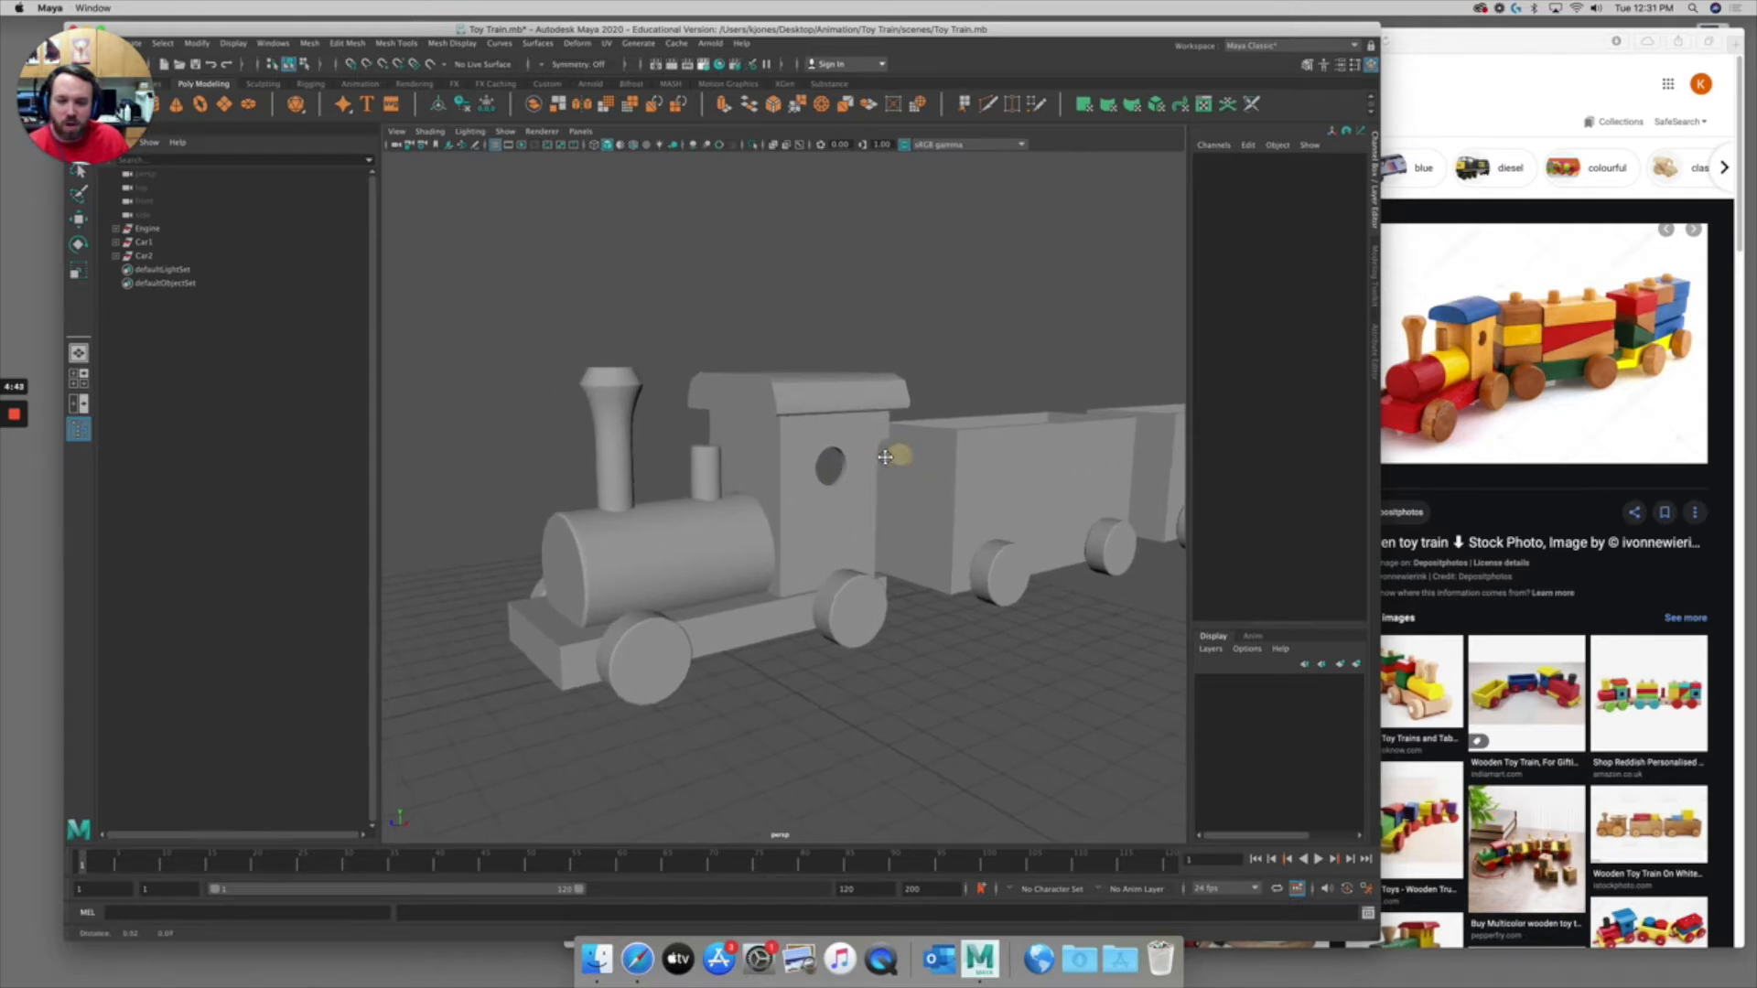
pyautogui.keyDown('alt'); pyautogui.moveTo(881, 454); pyautogui.dragTo(878, 470, button='middle'); pyautogui.keyUp('alt')
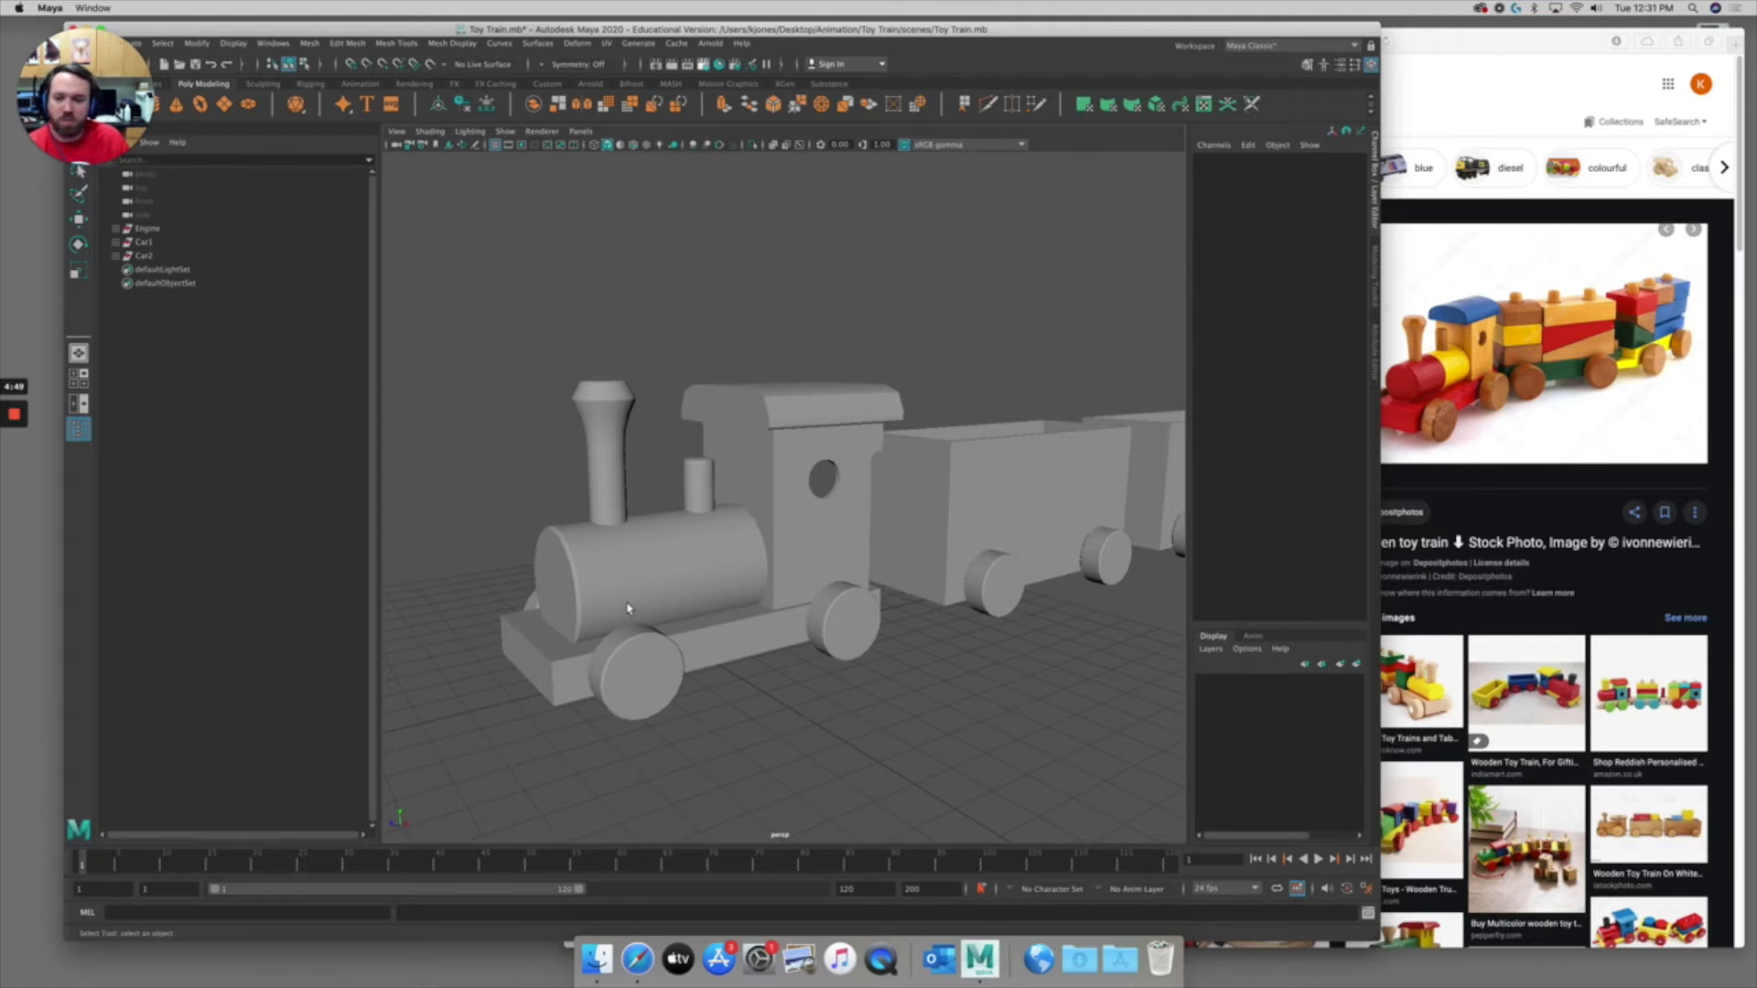
pyautogui.keyDown('alt'); pyautogui.moveTo(602, 612); pyautogui.dragTo(602, 595); pyautogui.keyUp('alt')
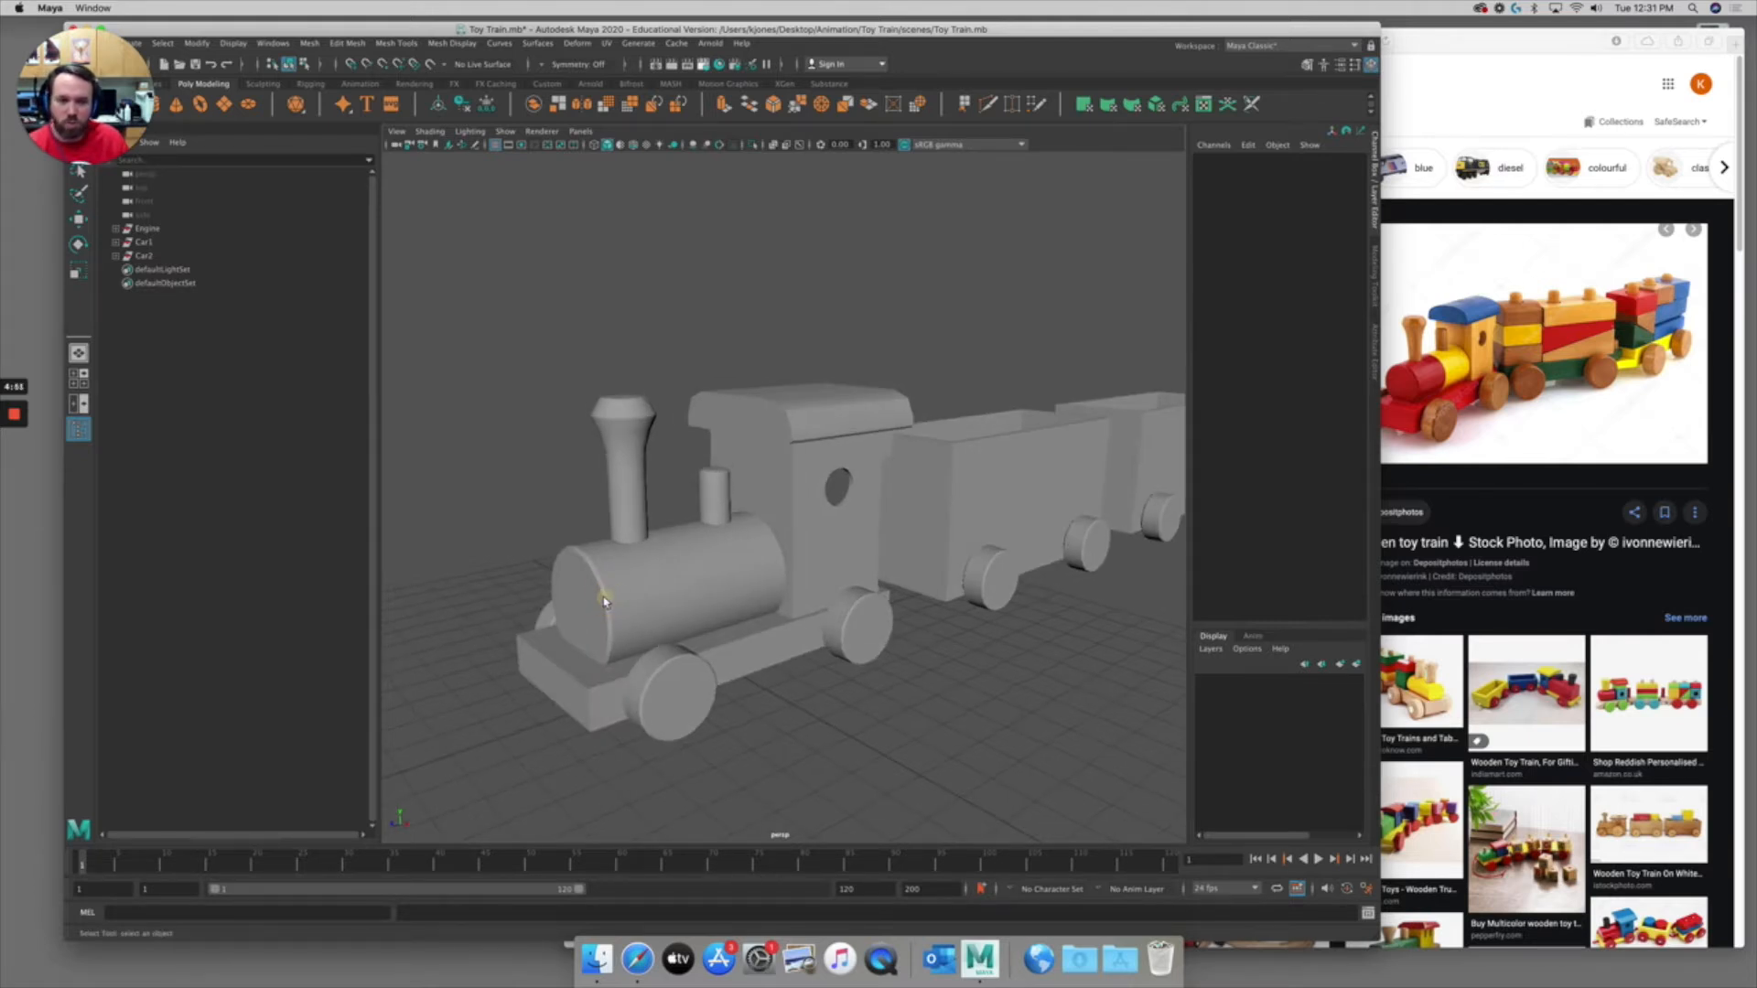
# Assign a new Phong material to the engine's flat base block
pyautogui.click(547, 652)
pyautogui.keyDown('alt'); pyautogui.moveTo(548, 648); pyautogui.dragTo(603, 637); pyautogui.keyUp('alt')
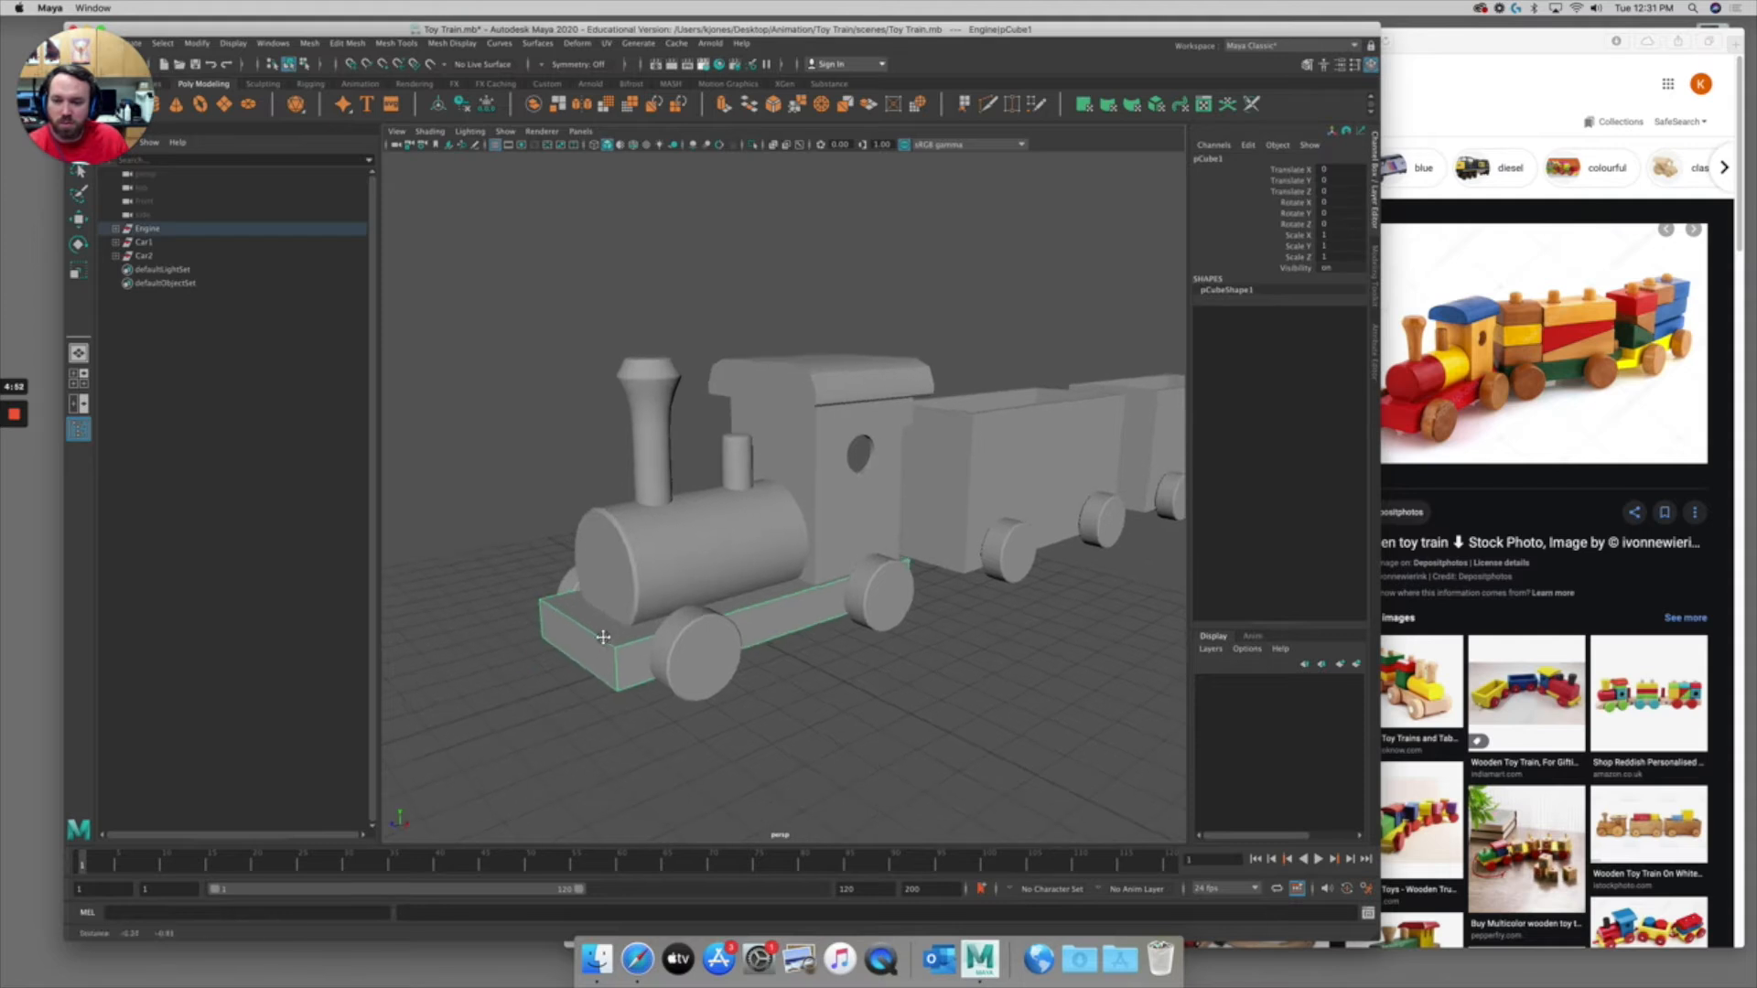
pyautogui.rightClick(559, 606)
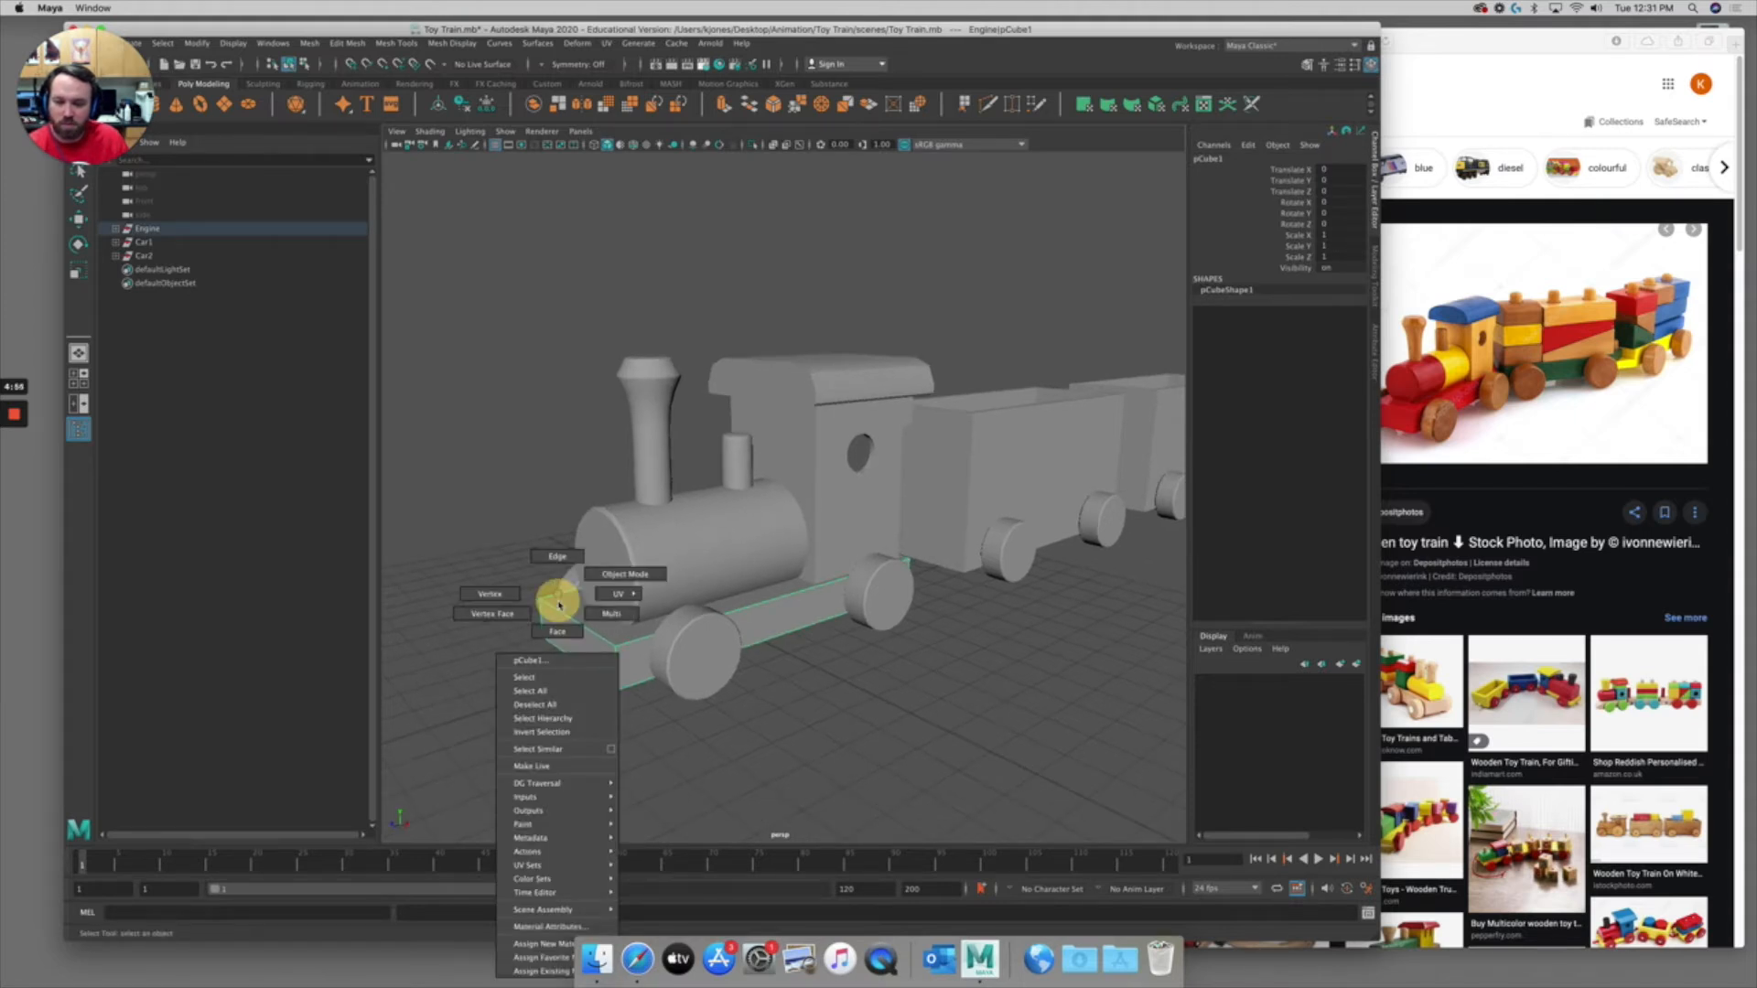
pyautogui.moveTo(558, 606); pyautogui.dragTo(559, 629, button='right')
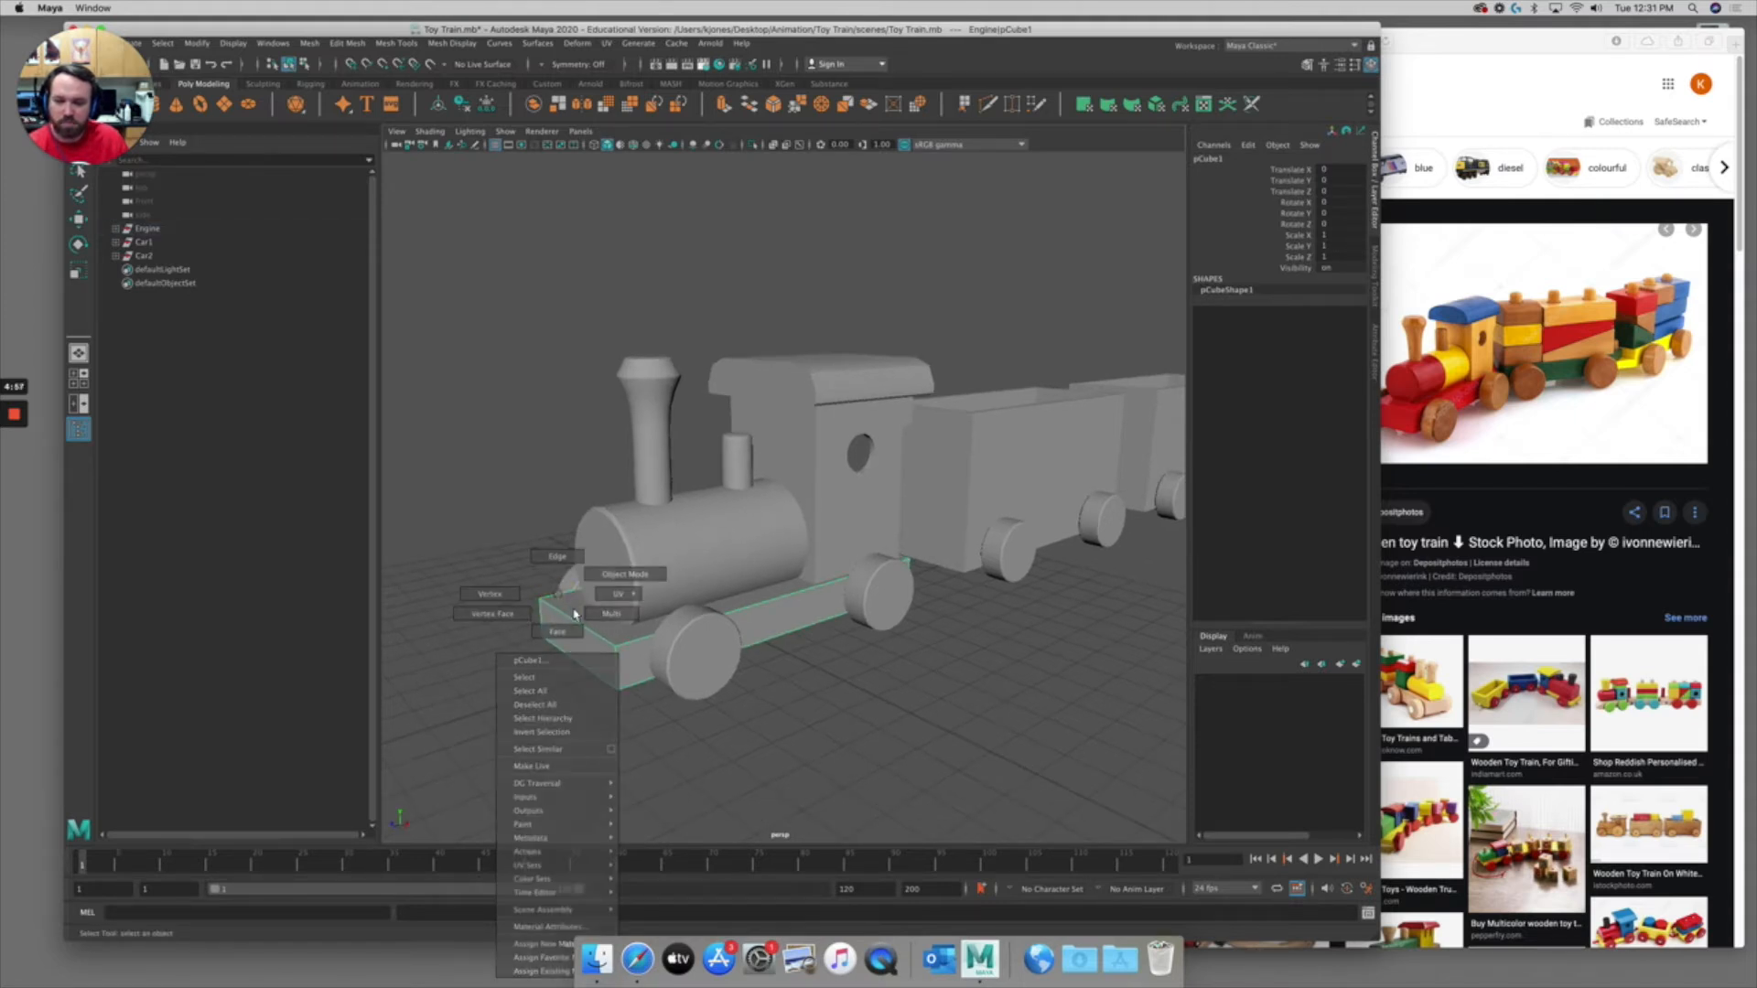
pyautogui.keyDown('alt'); pyautogui.moveTo(595, 642); pyautogui.dragTo(576, 443); pyautogui.keyUp('alt')
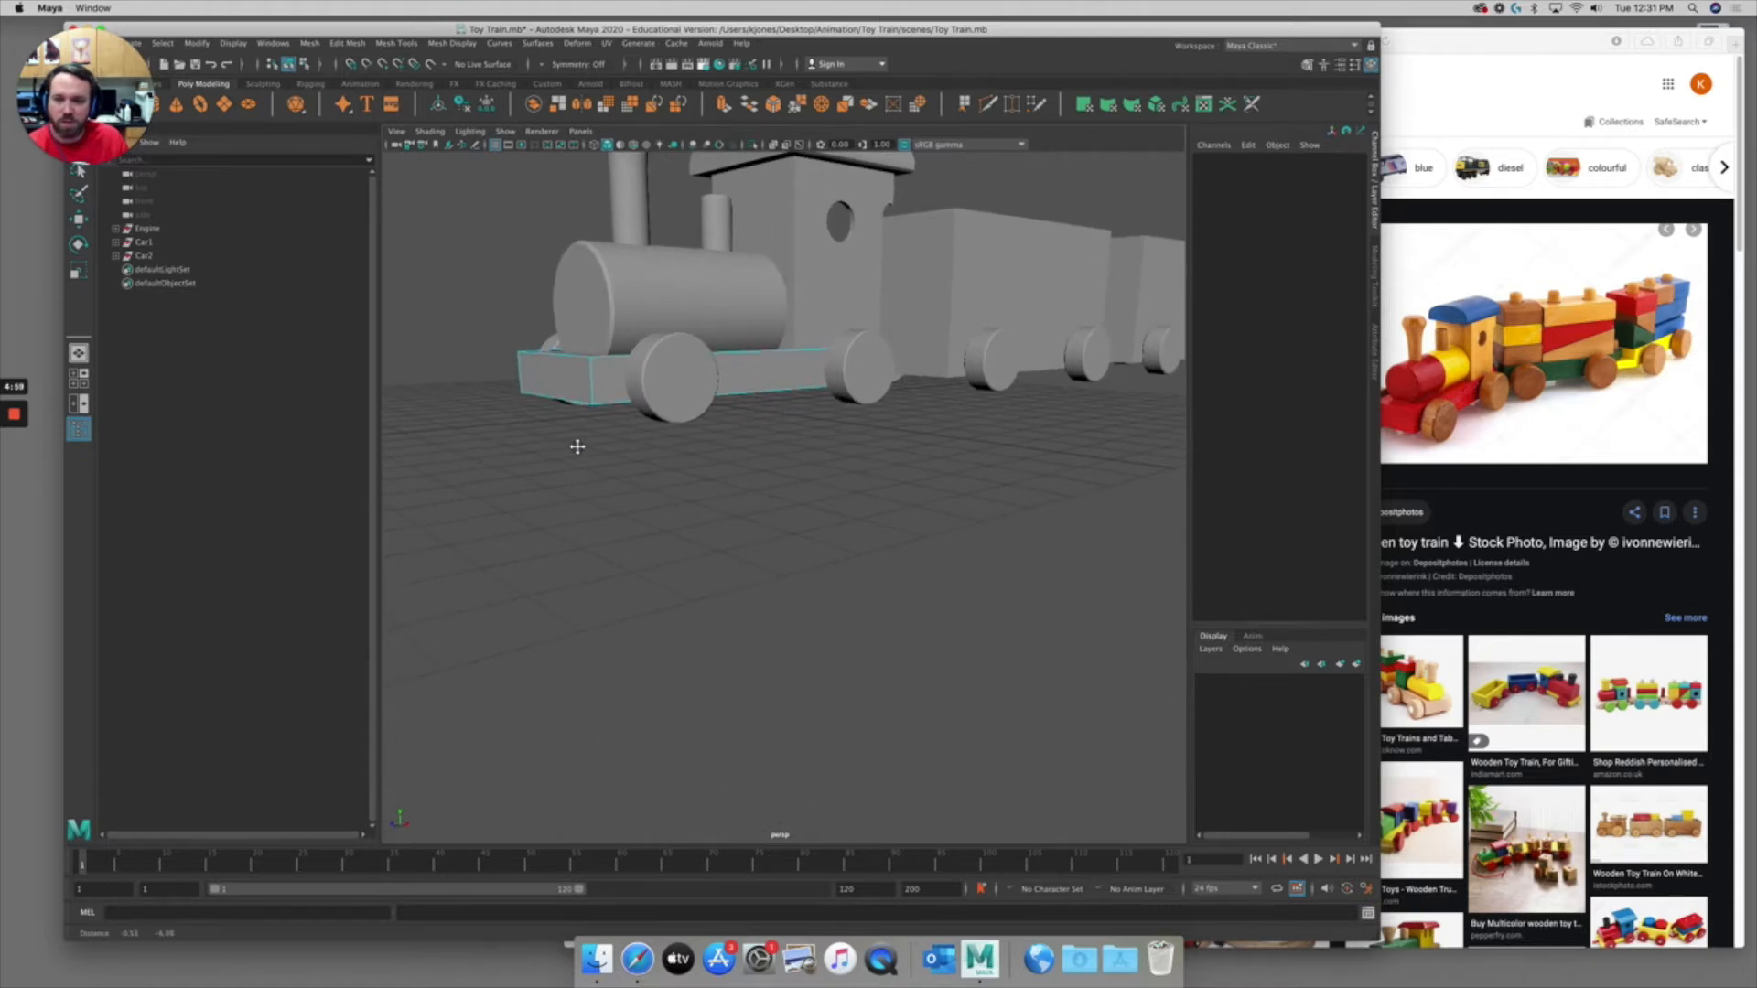
pyautogui.click(534, 359)
pyautogui.rightClick(534, 360)
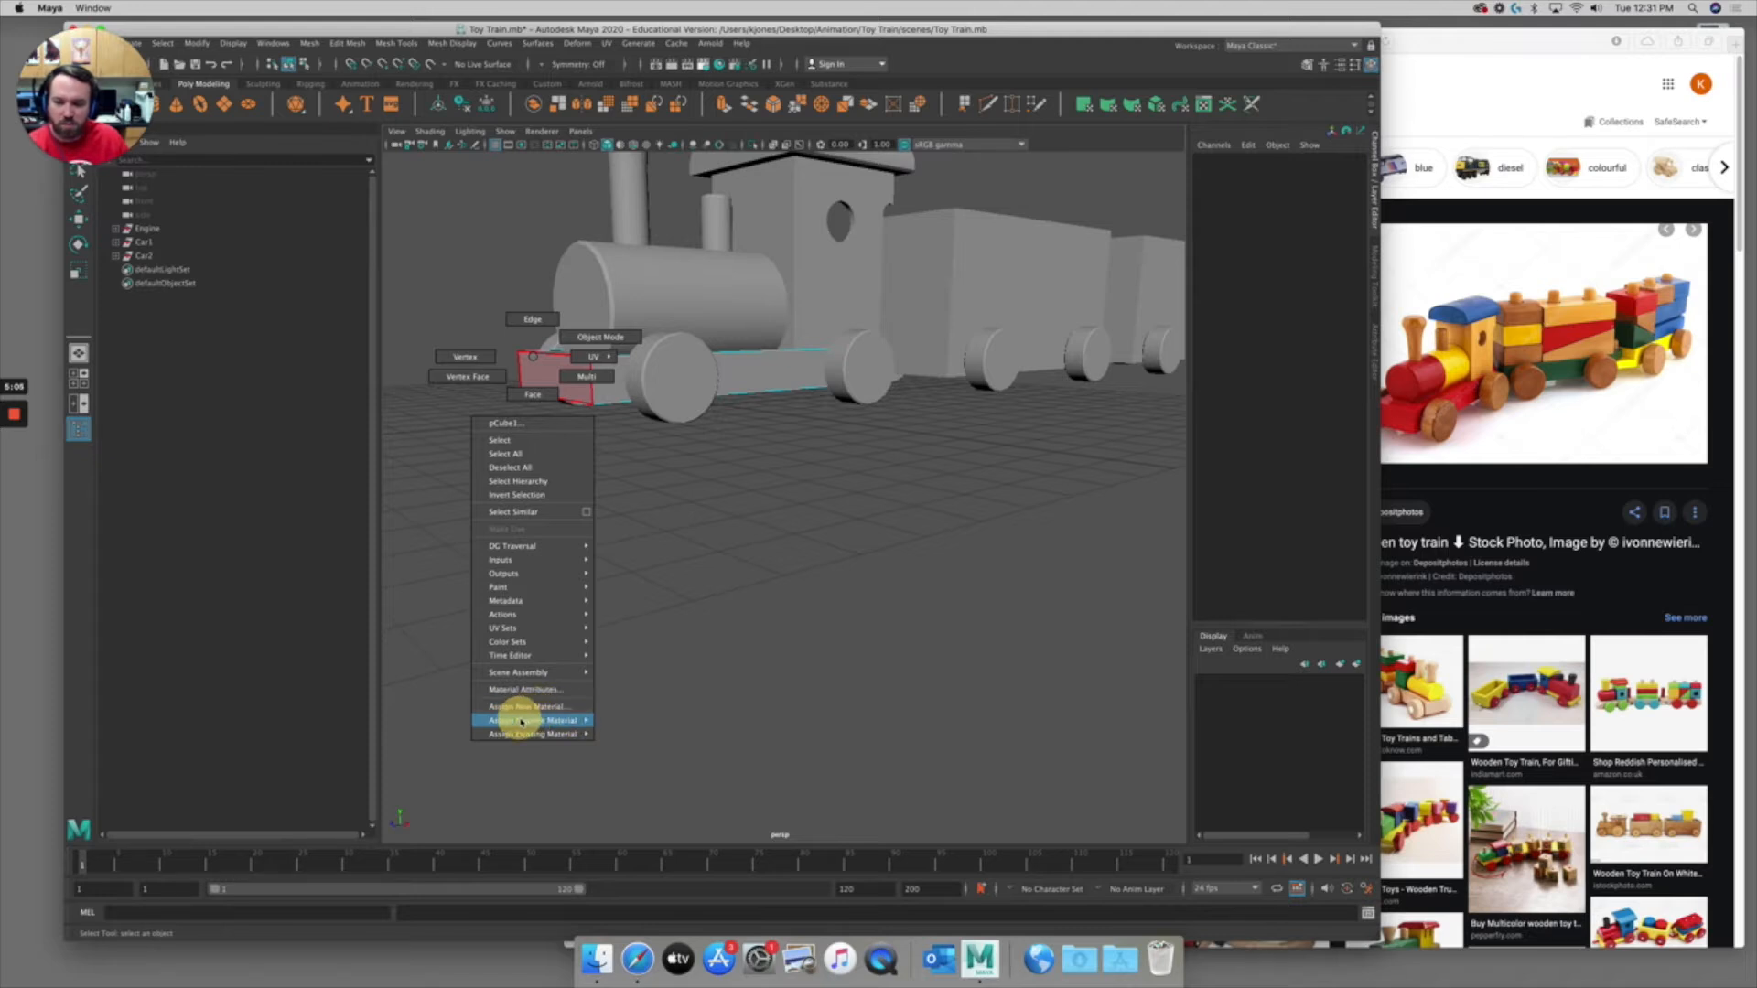
pyautogui.moveTo(539, 734)
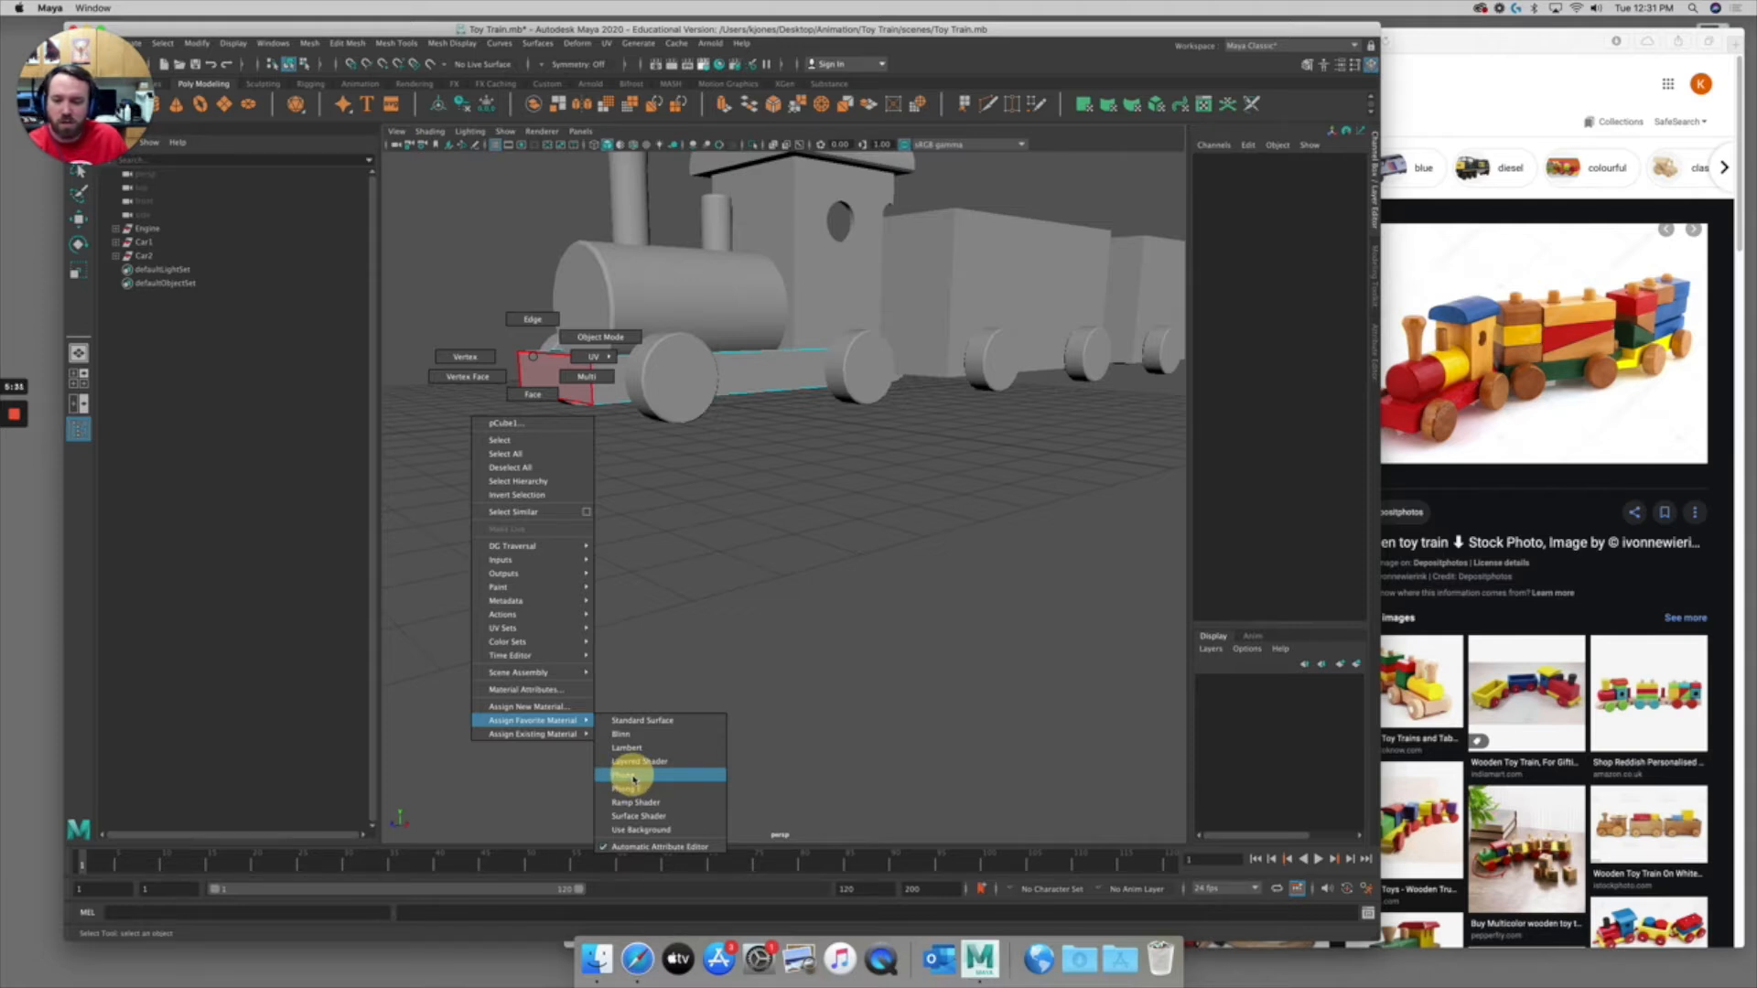
pyautogui.click(631, 777)
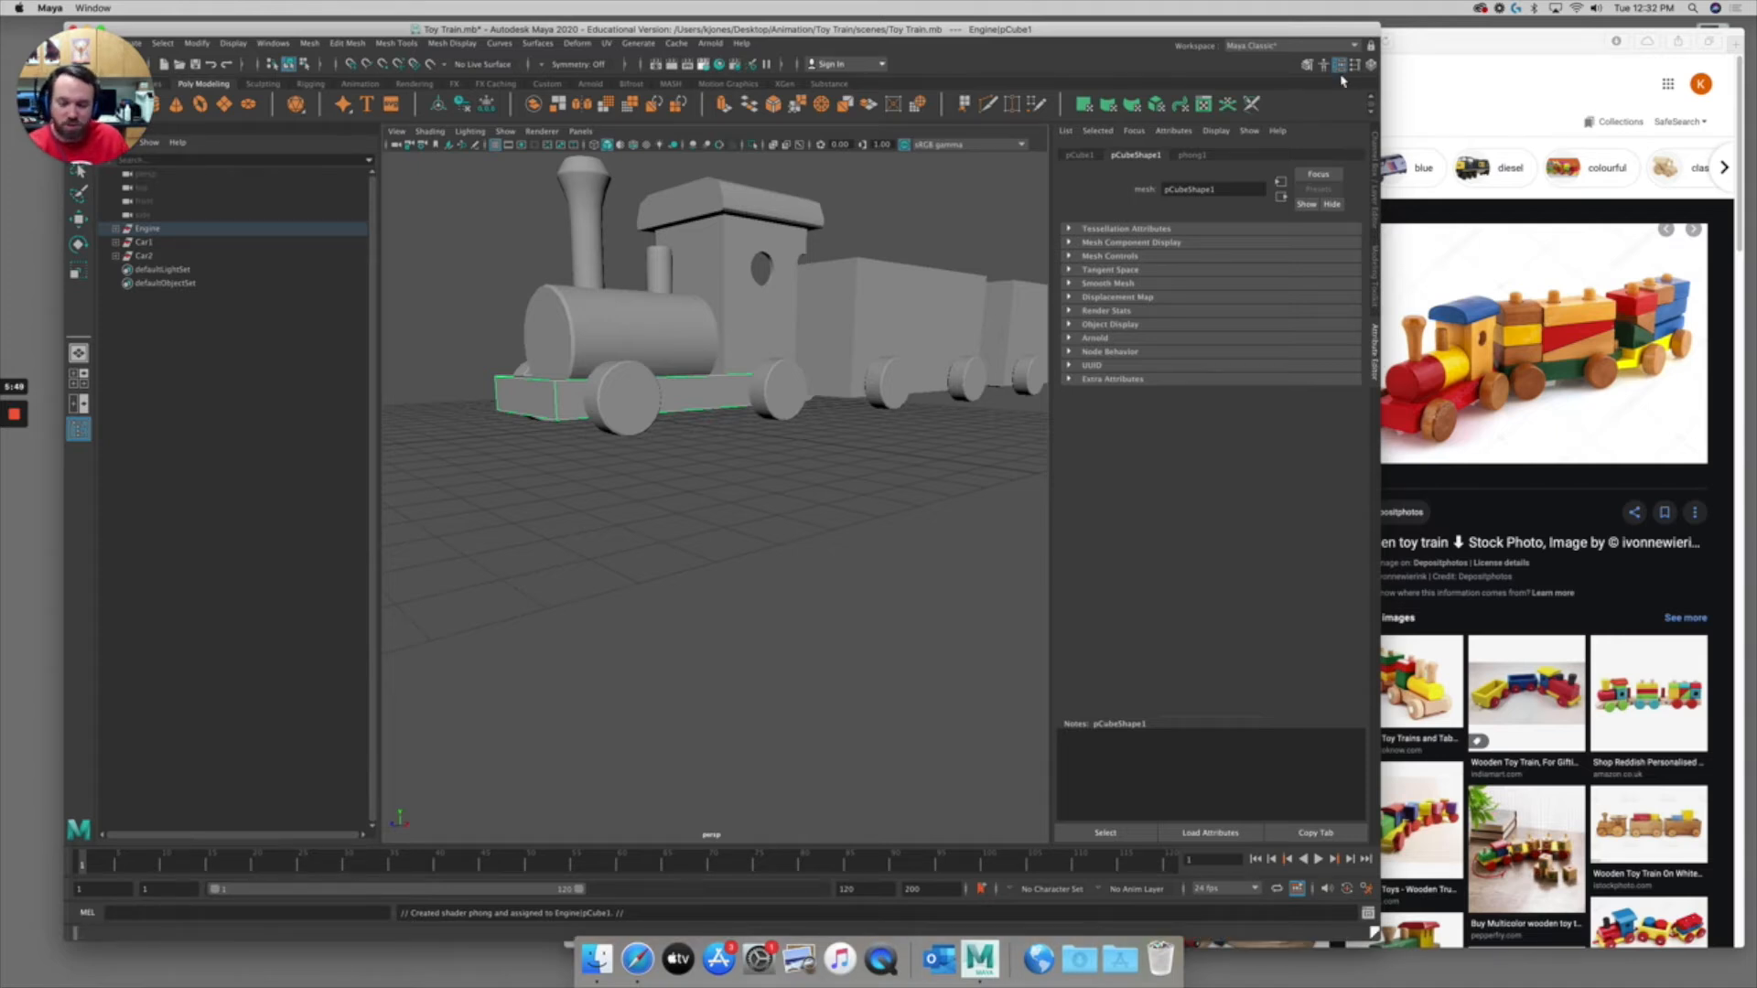
# Show the base block's Phong material in the Attribute Editor and rename it Red Material
pyautogui.hotkey('ctrl', 'a')
pyautogui.hotkey('ctrl', 'a')
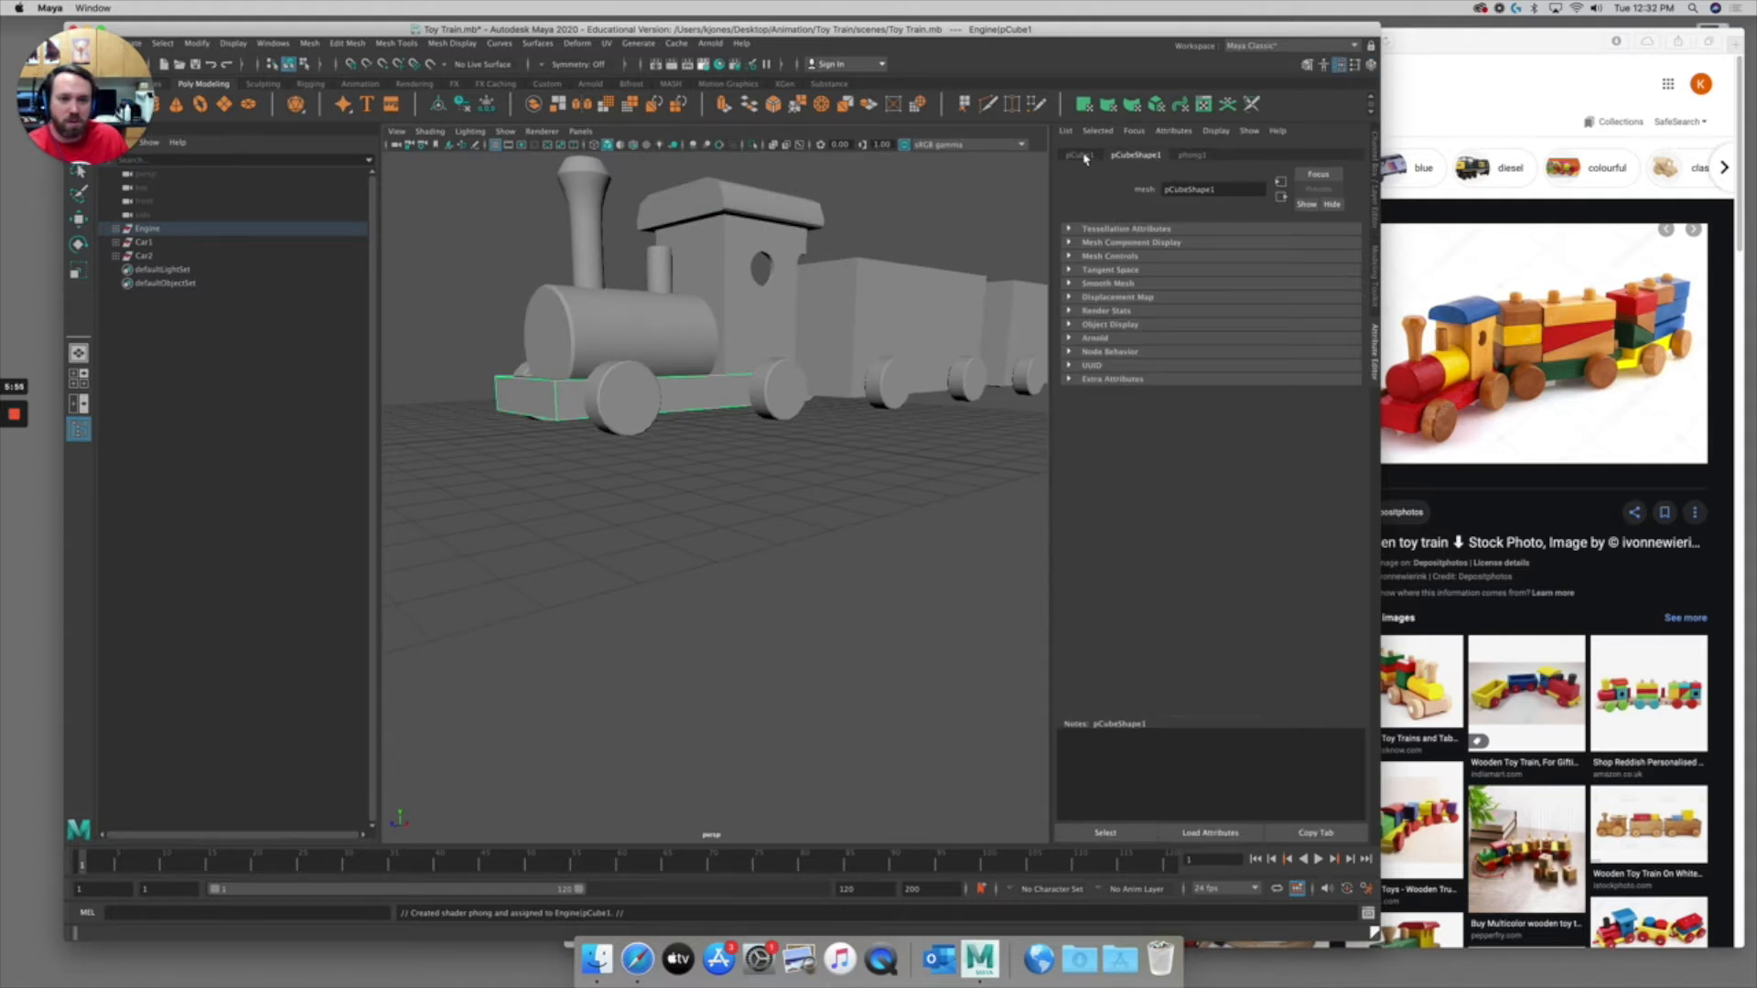
pyautogui.click(1192, 156)
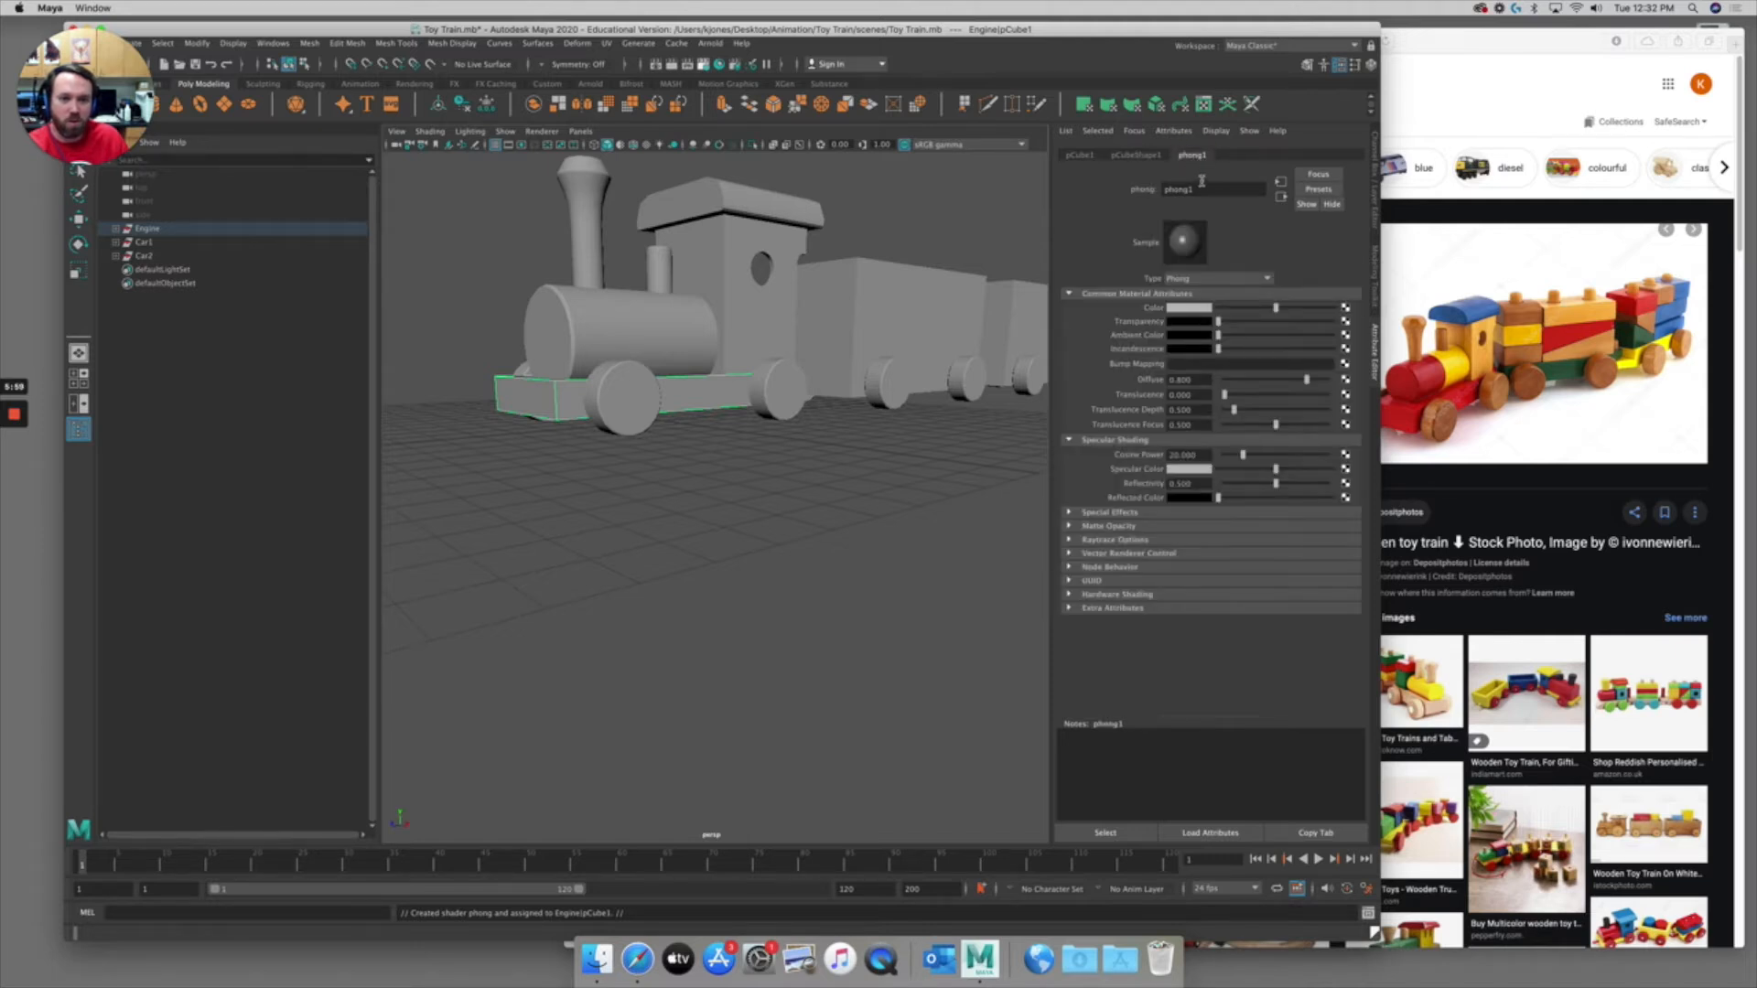
pyautogui.doubleClick(1198, 190)
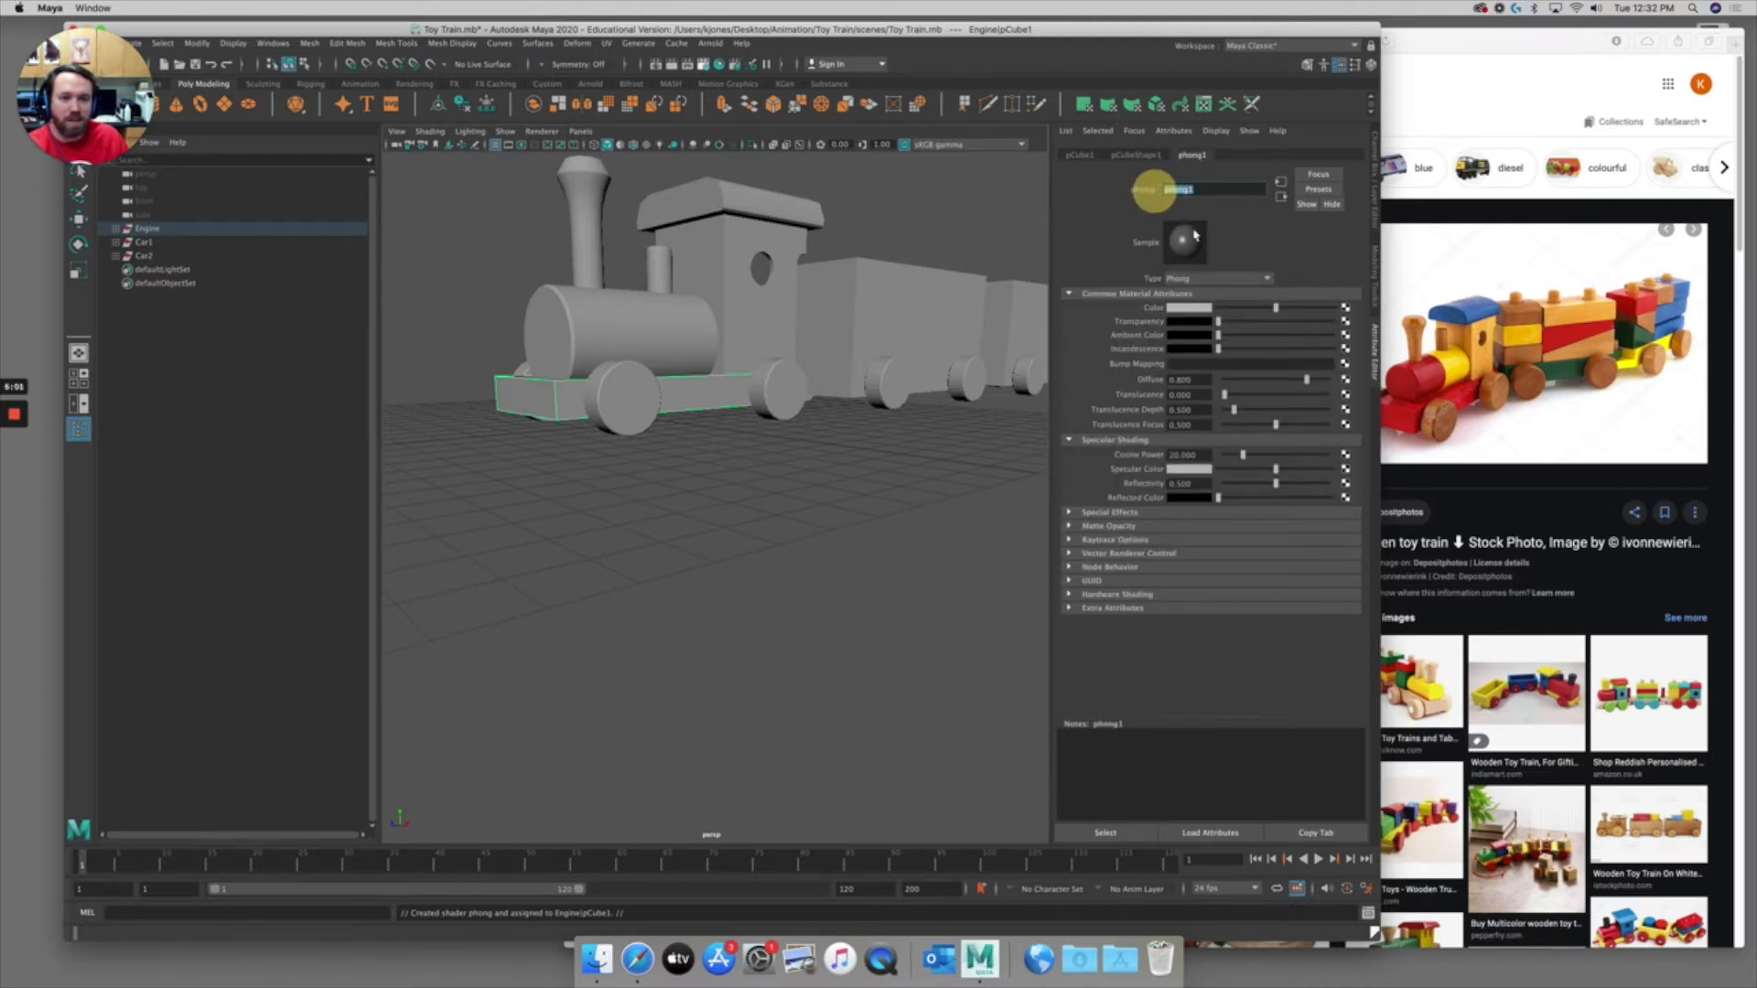
pyautogui.write('Red Material')
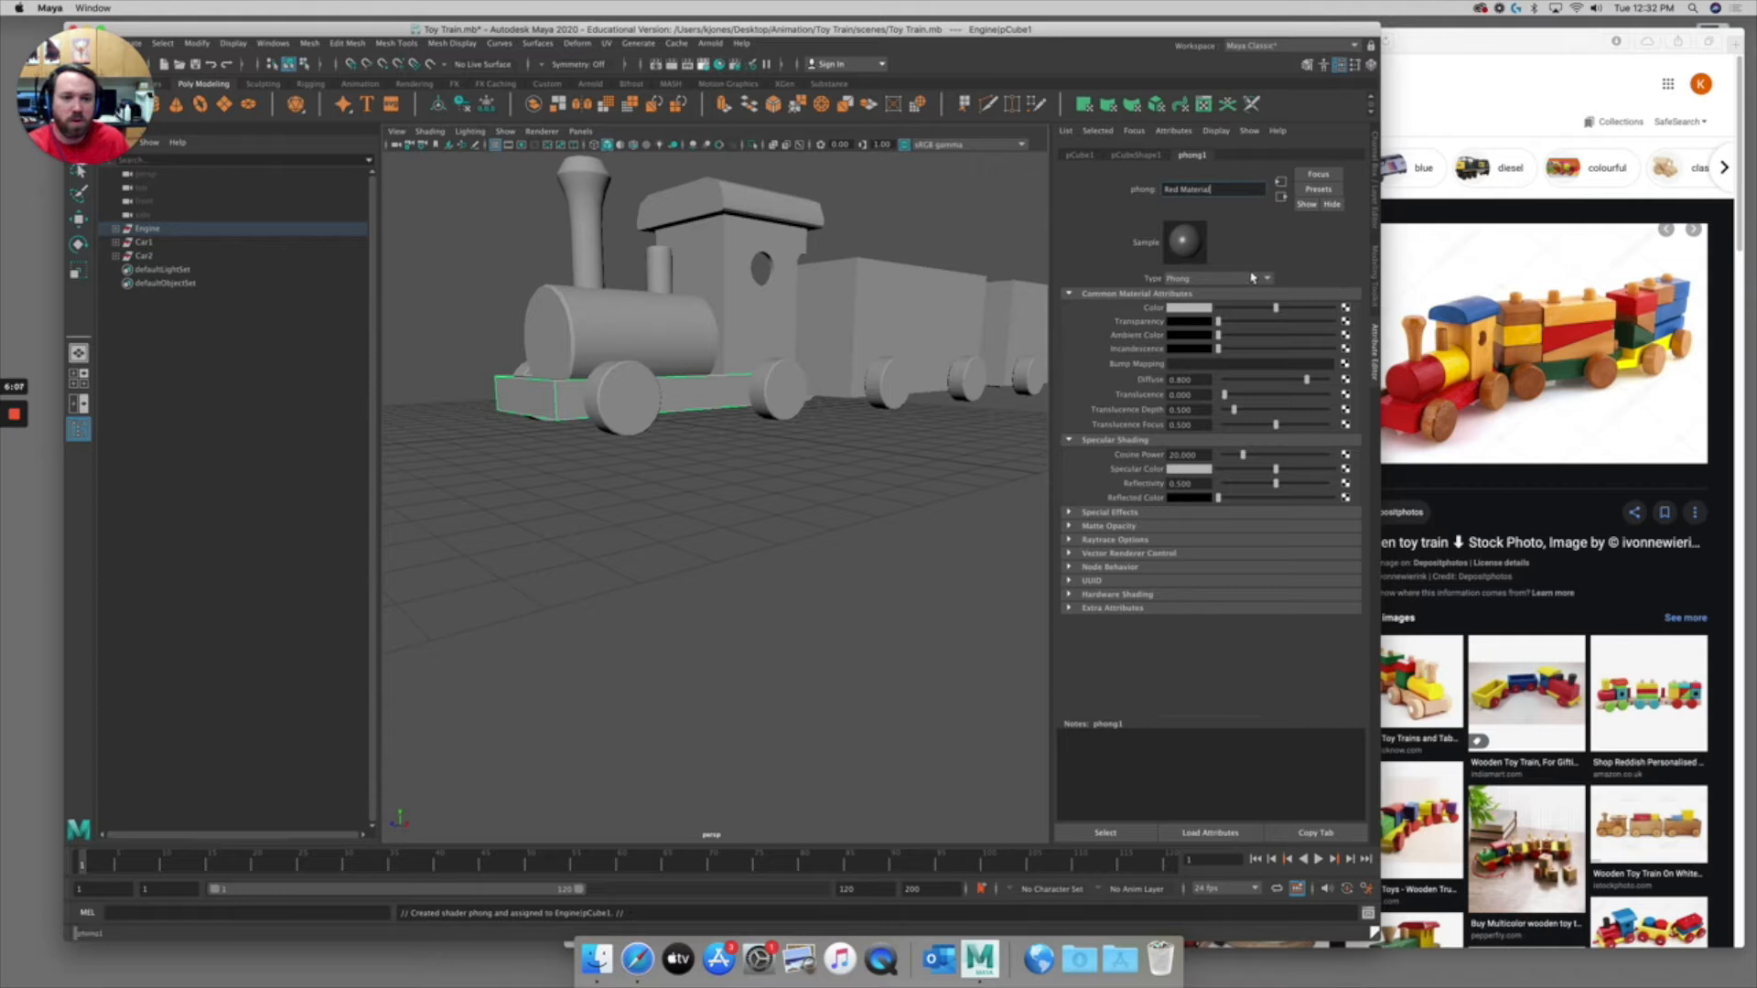
# Set the color of Red_Material to the pure red swatch, then deselect the base block
pyautogui.click(1186, 308)
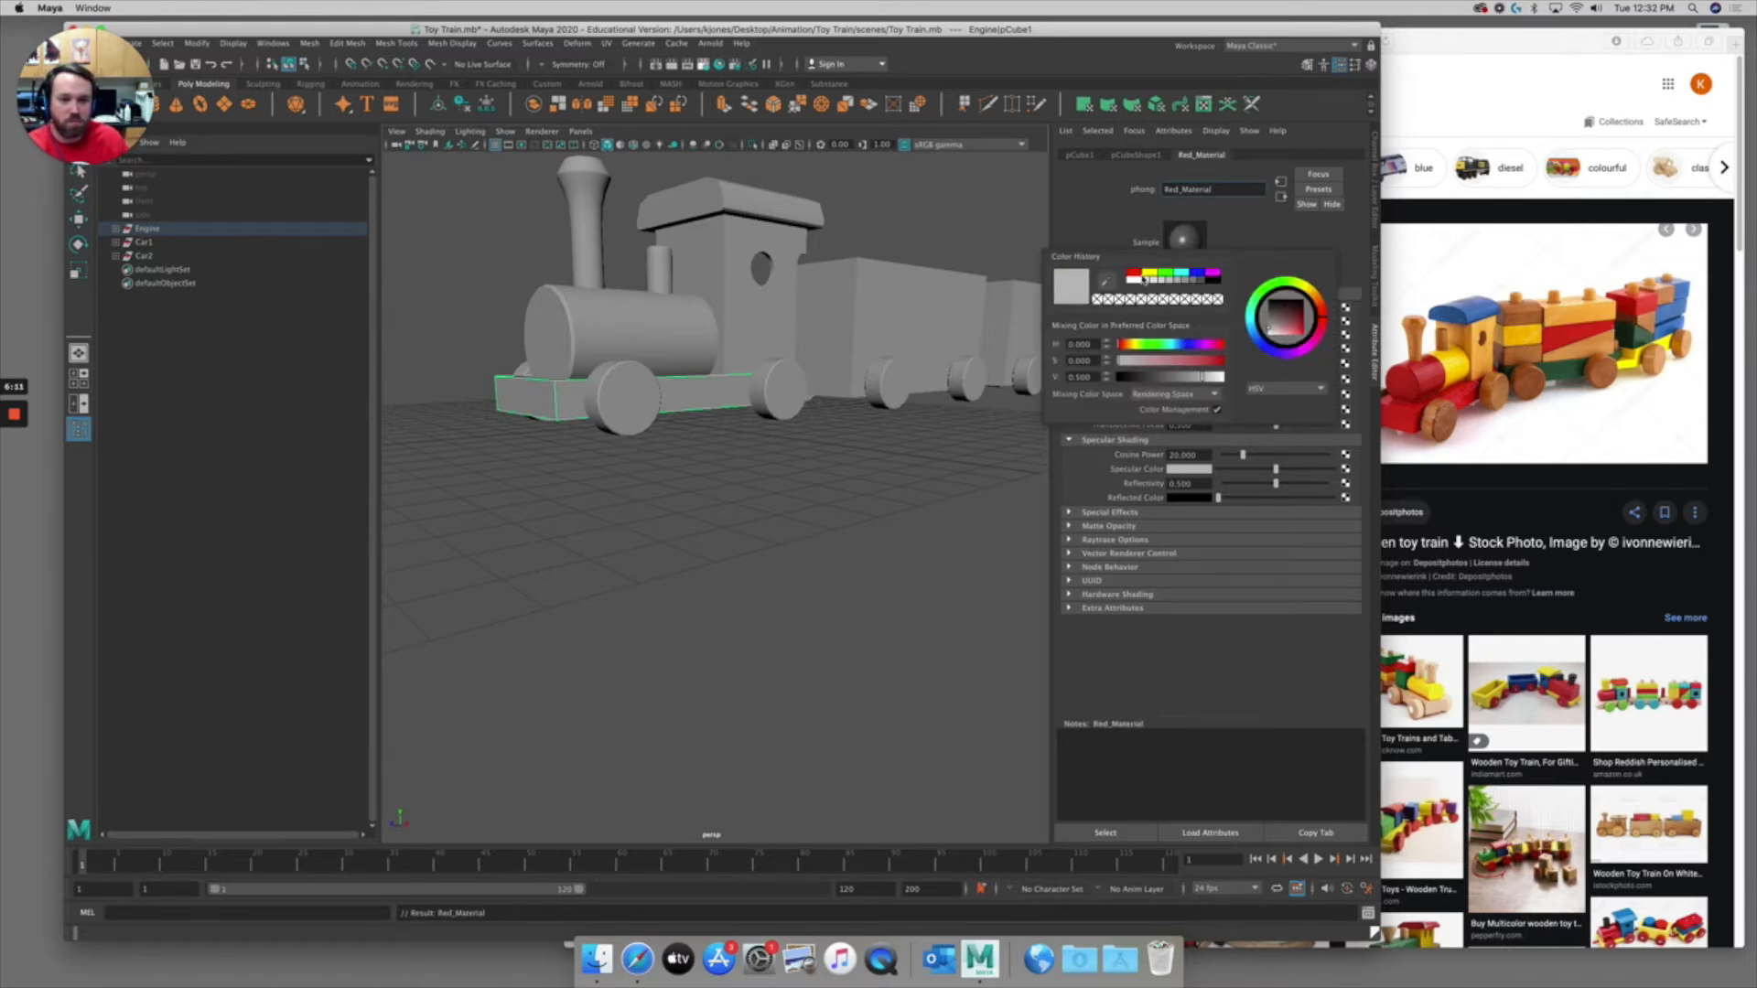
pyautogui.click(1133, 274)
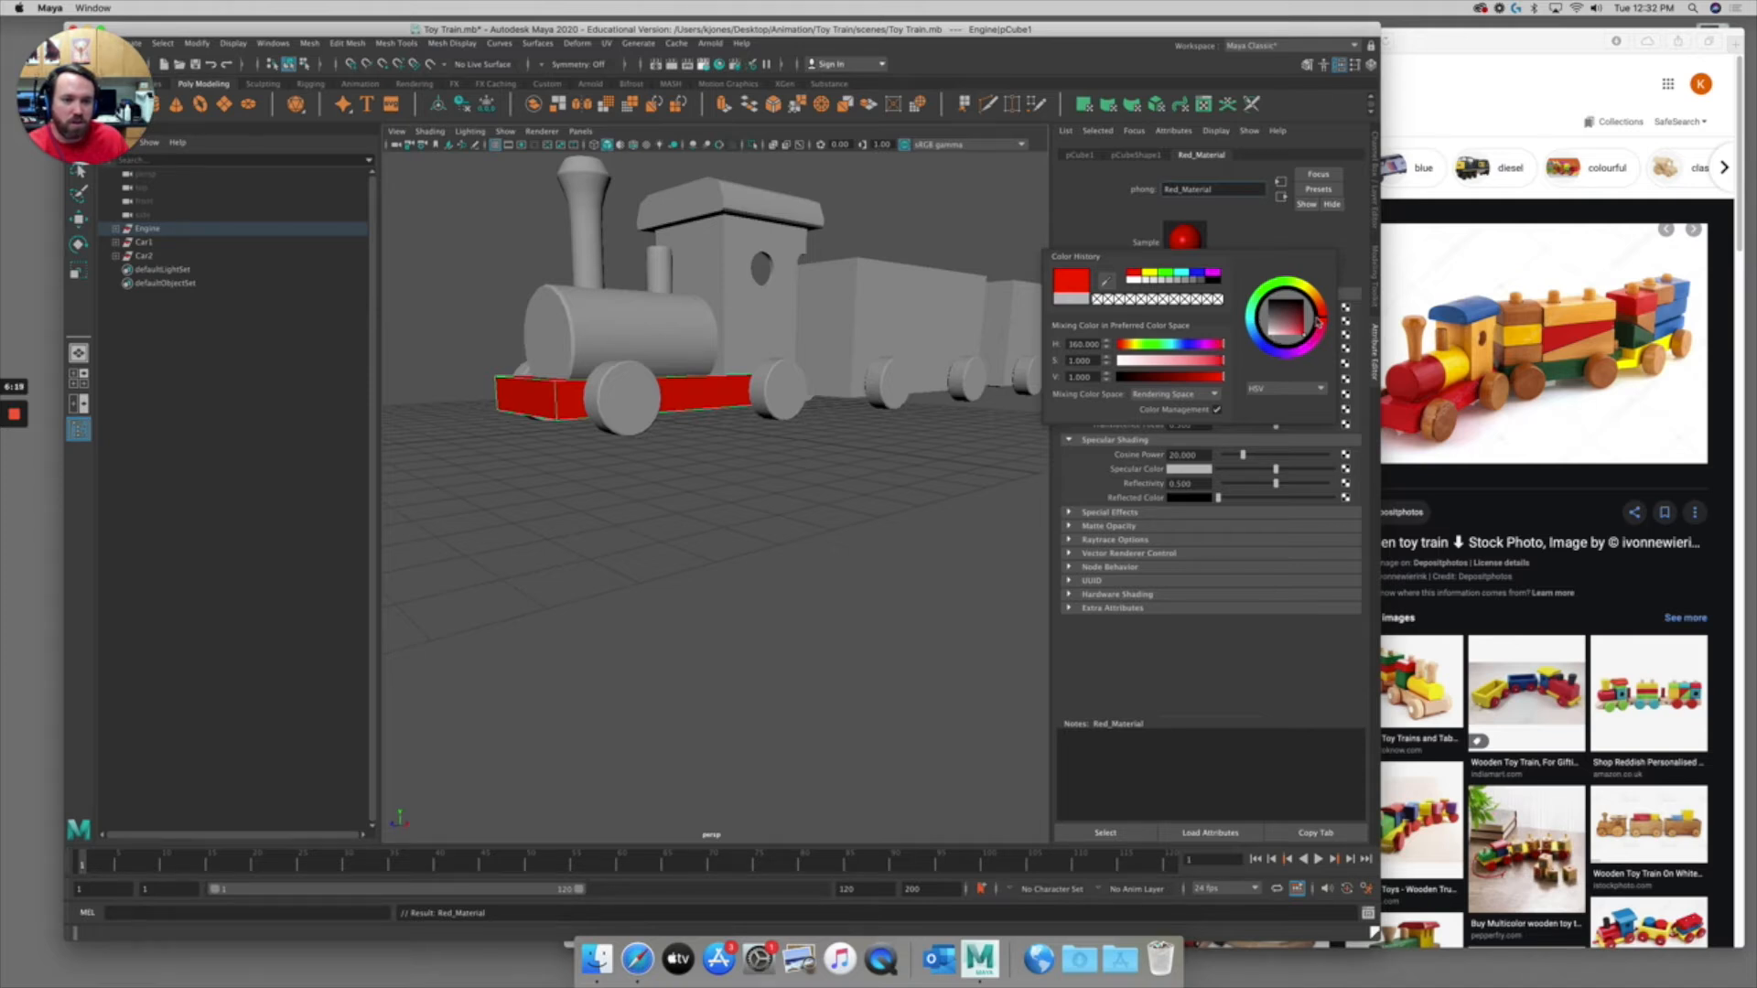
pyautogui.moveTo(1323, 322)
pyautogui.mouseDown()
pyautogui.moveTo(1310, 287)
pyautogui.moveTo(1313, 345)
pyautogui.moveTo(1321, 319)
pyautogui.moveTo(1290, 329)
pyautogui.moveTo(1311, 346)
pyautogui.mouseUp()
pyautogui.click(1133, 275)
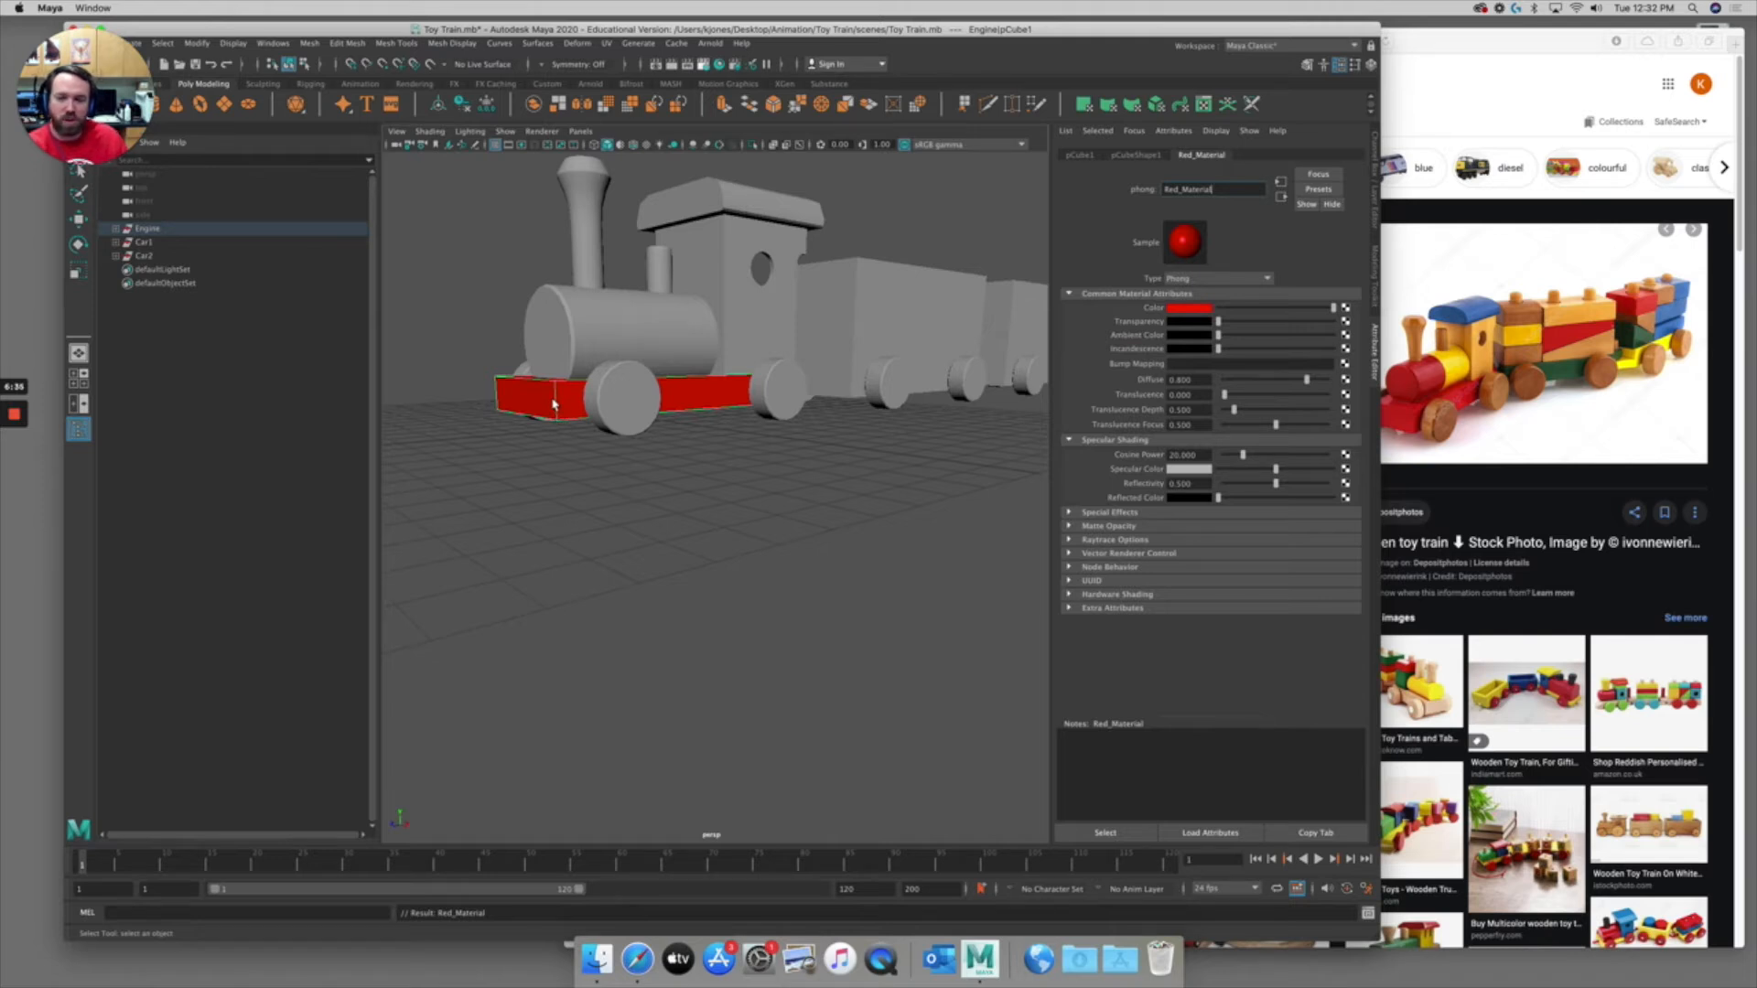
pyautogui.click(711, 451)
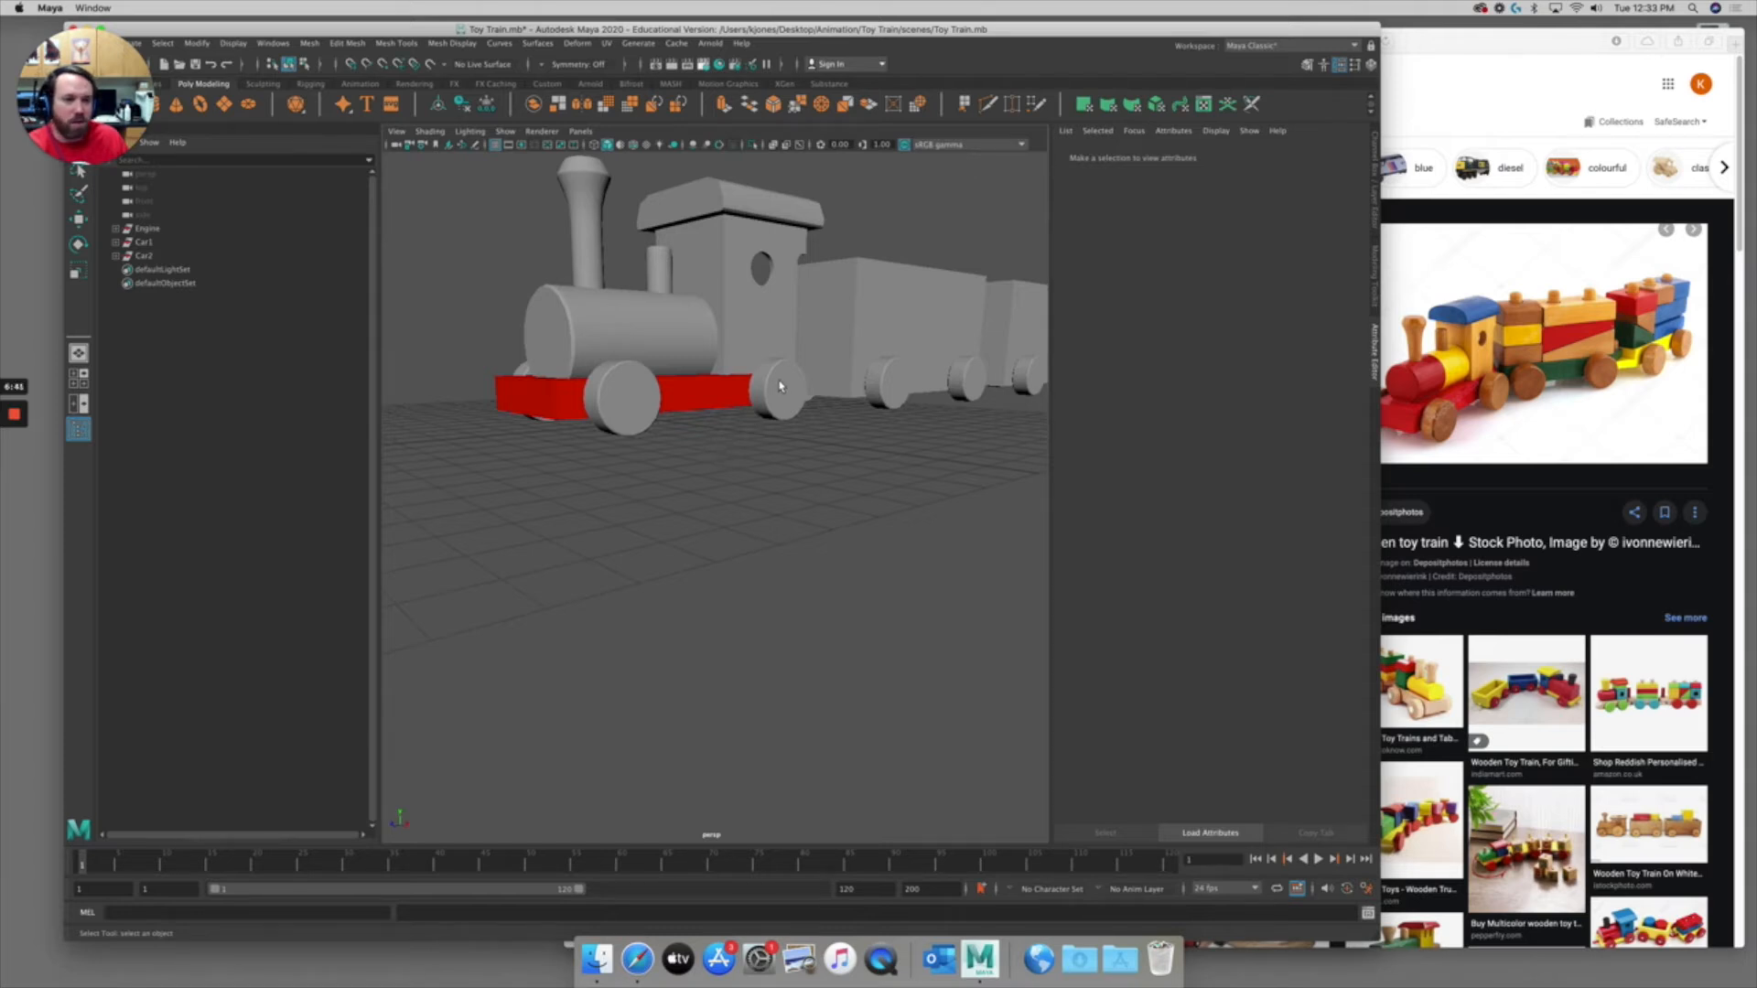
# Assign the existing Red_Material to the body of the first car behind the engine and display the material's attributes
pyautogui.click(897, 322)
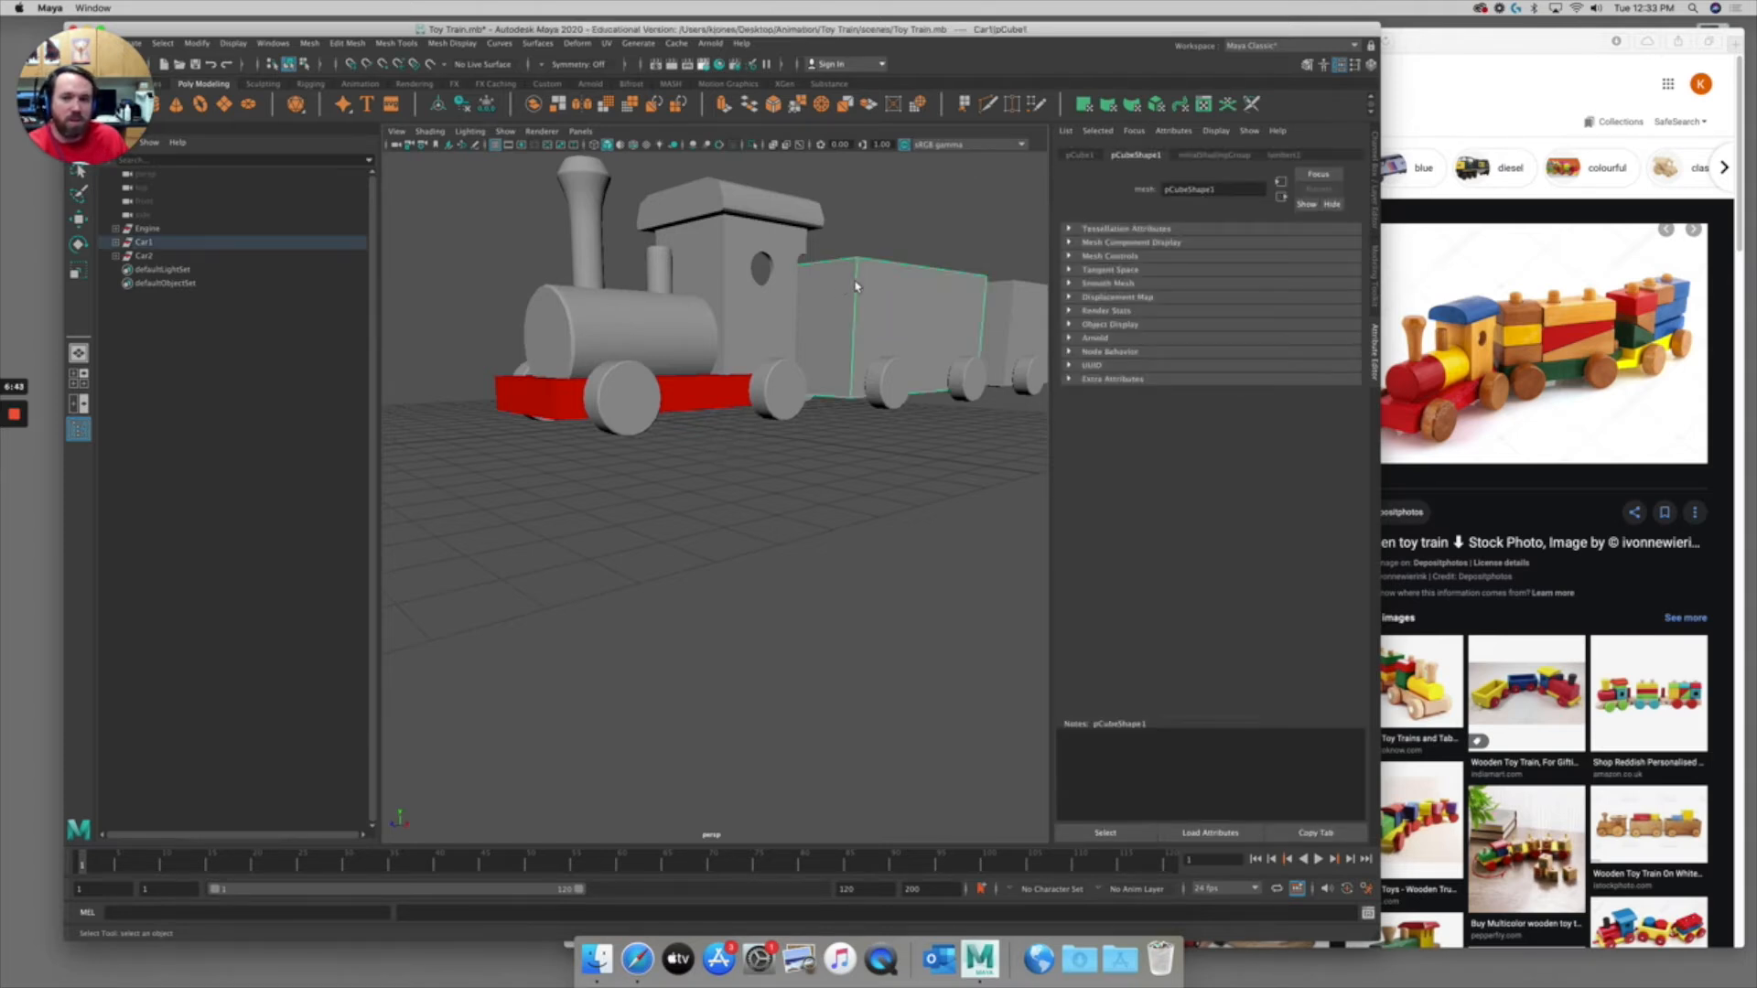
pyautogui.rightClick(863, 278)
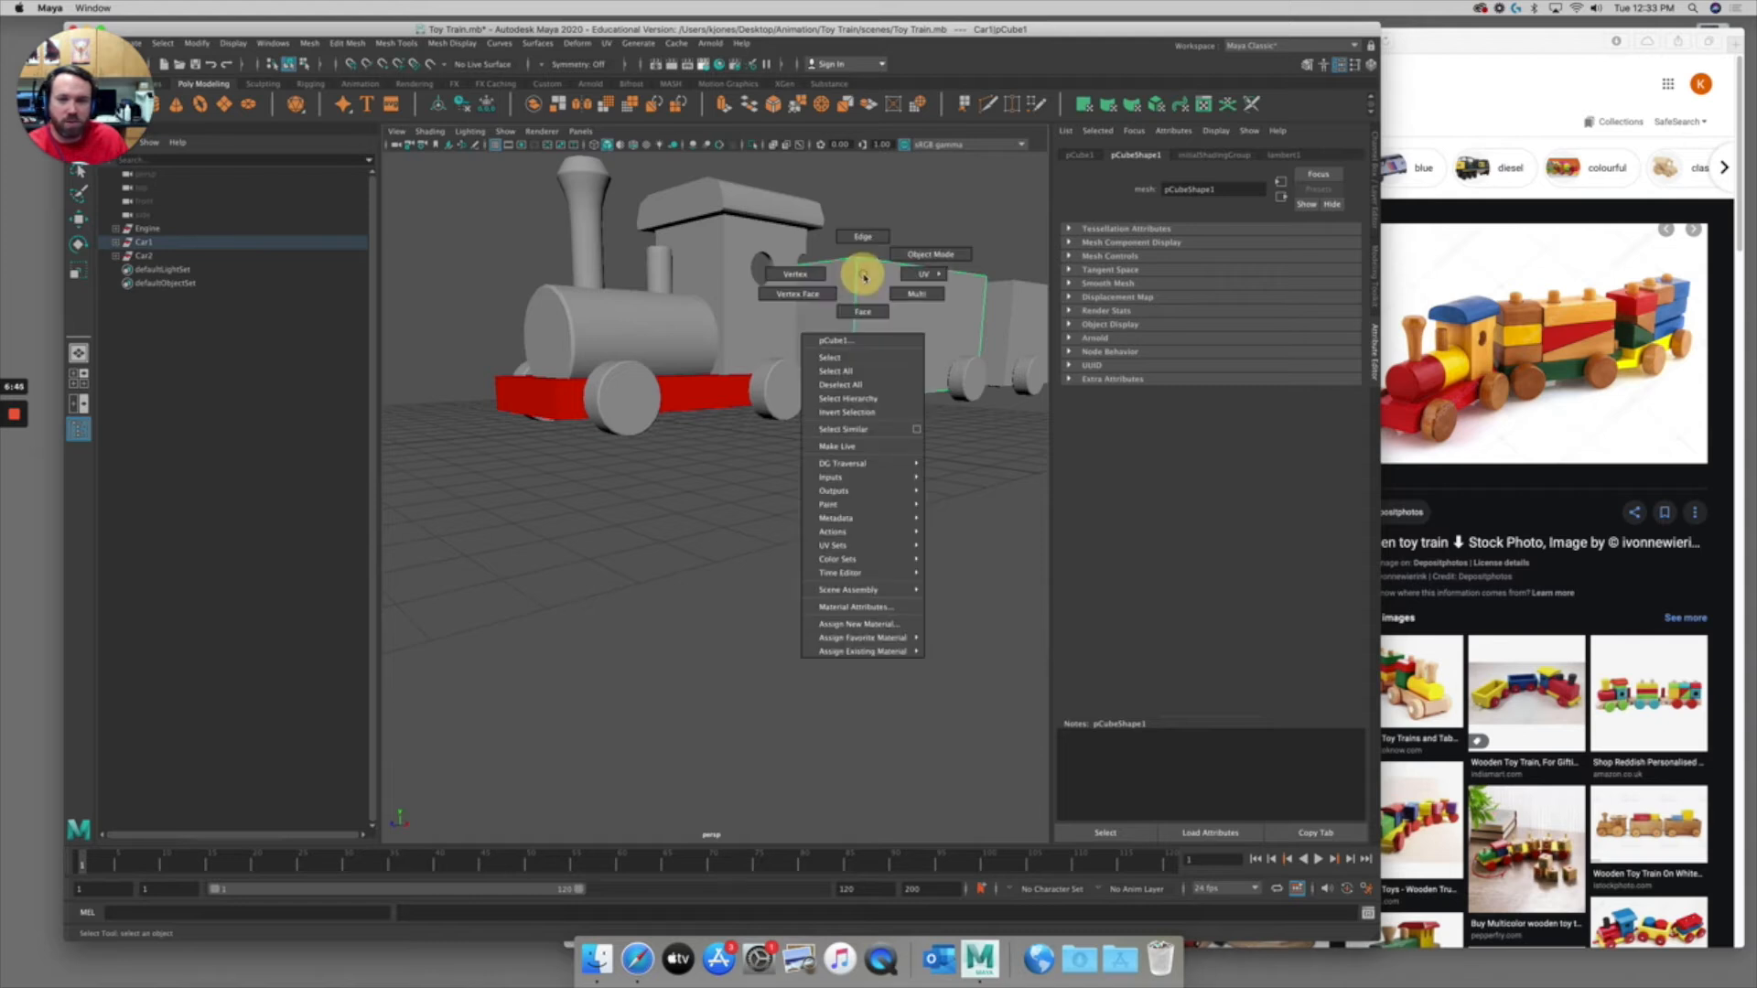
pyautogui.moveTo(892, 650)
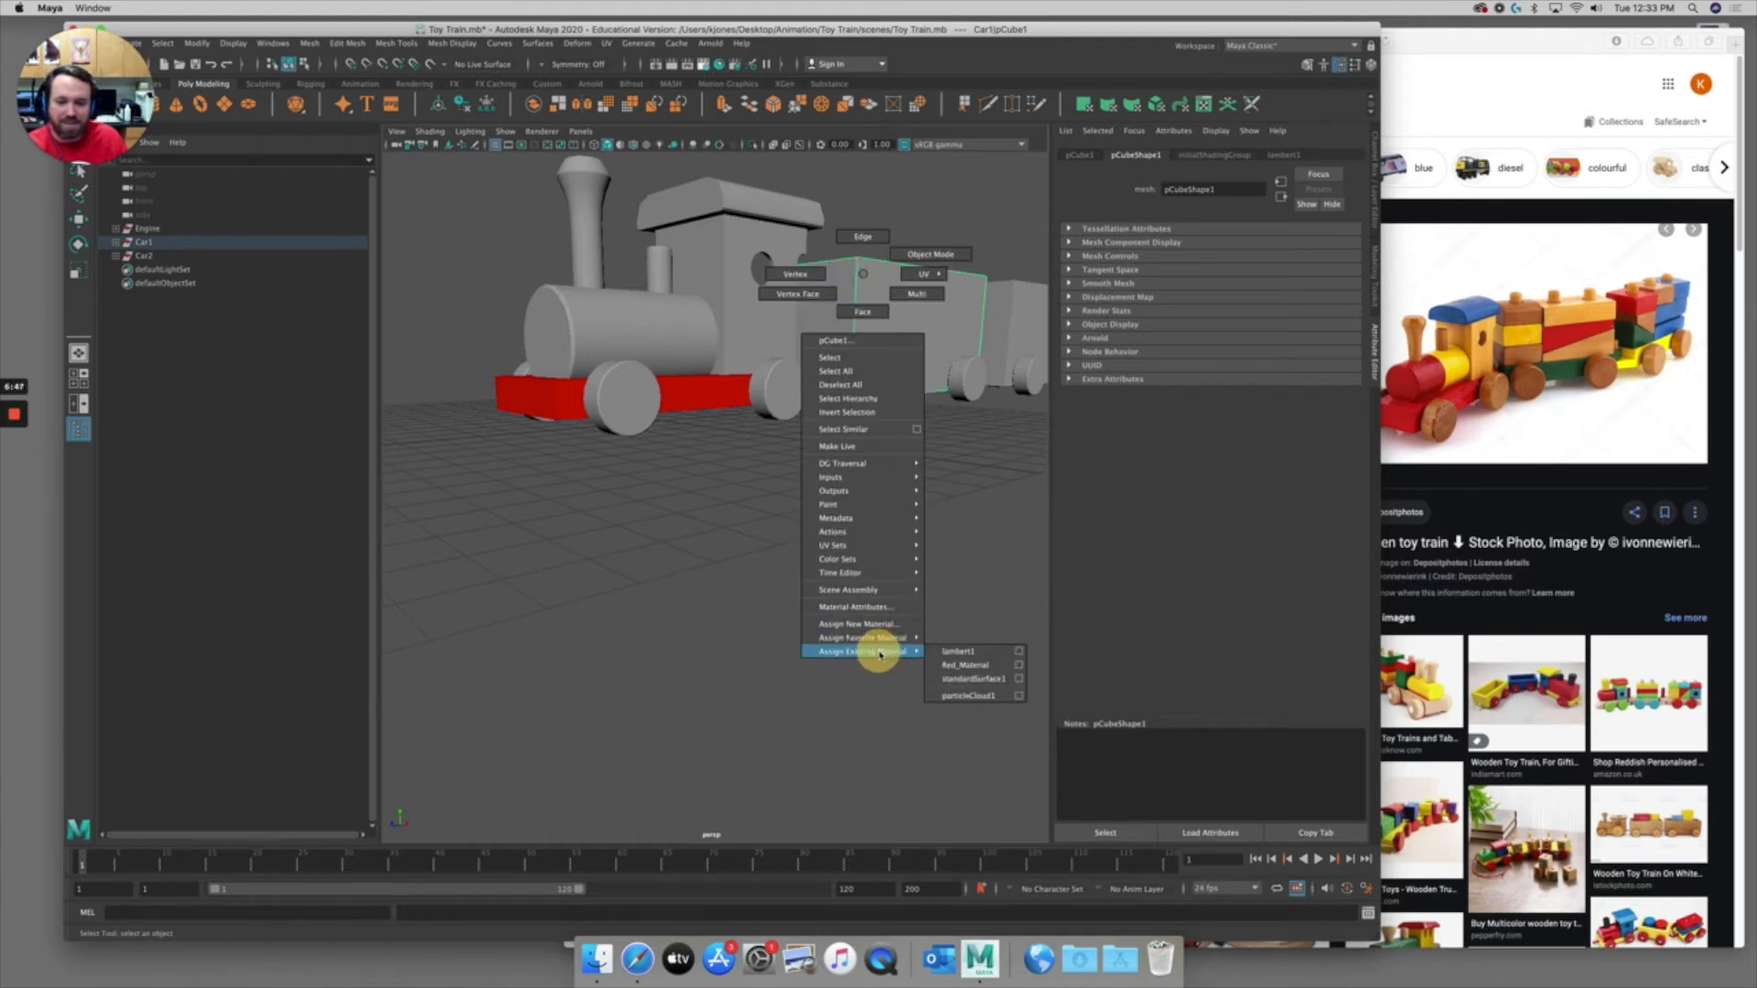
pyautogui.click(962, 665)
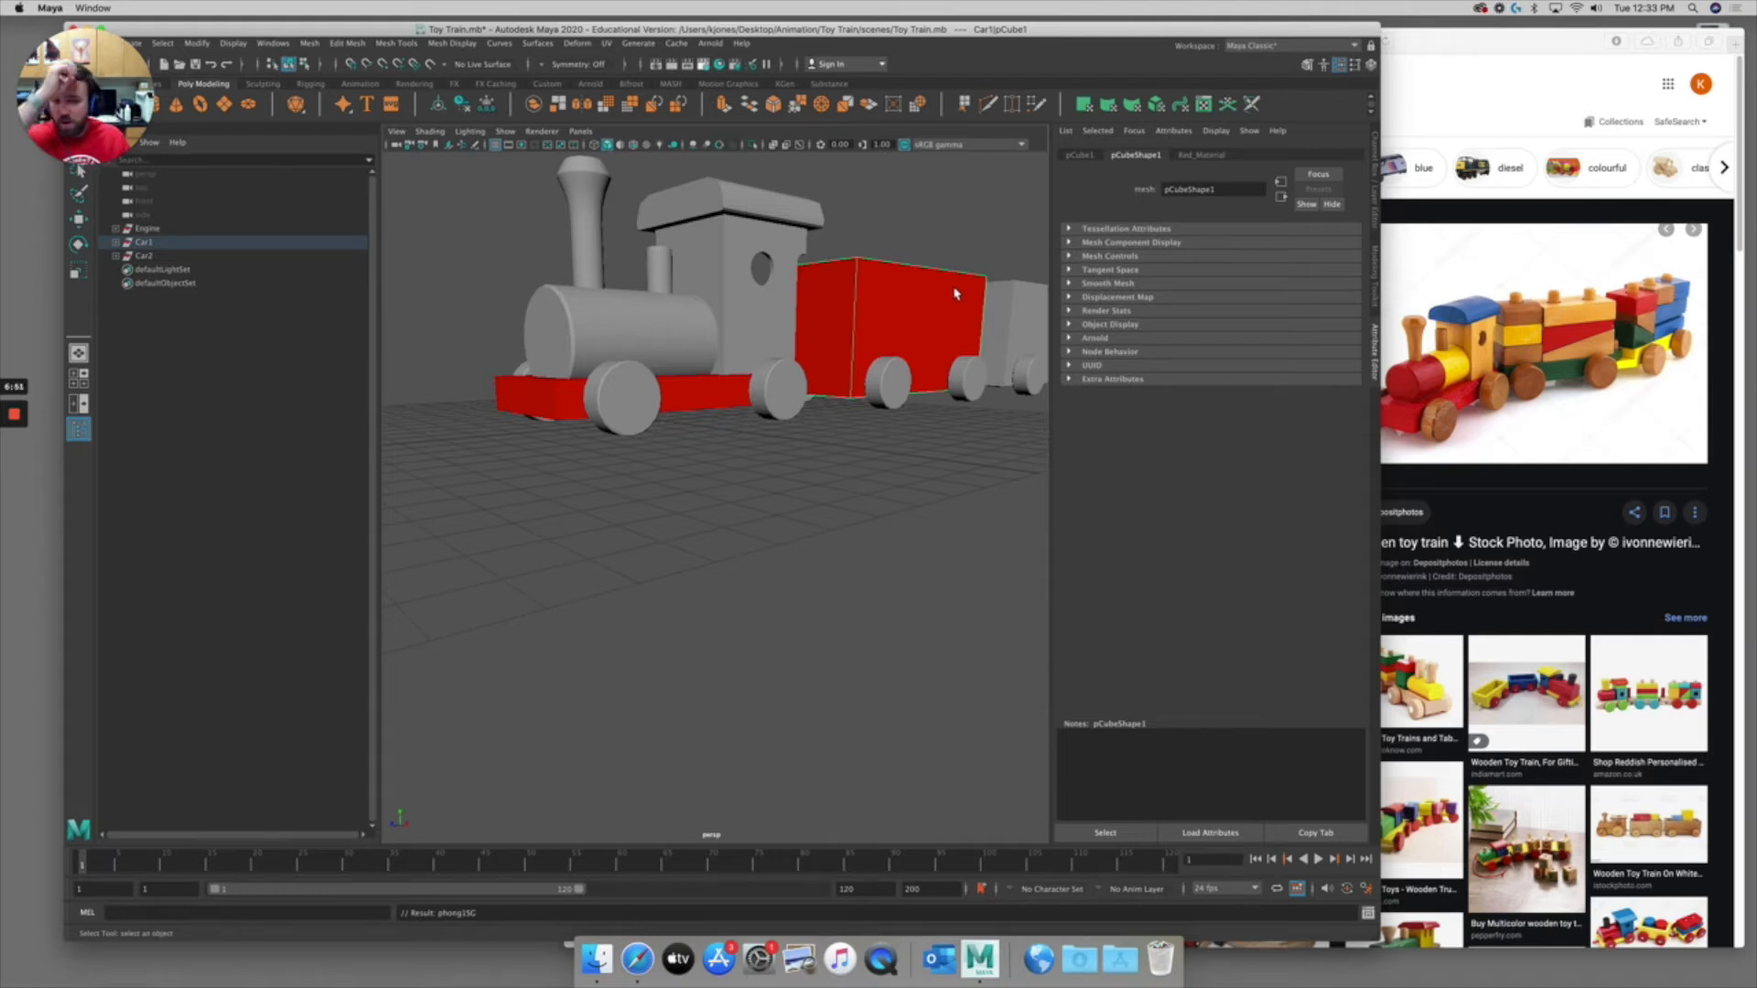
pyautogui.click(1194, 155)
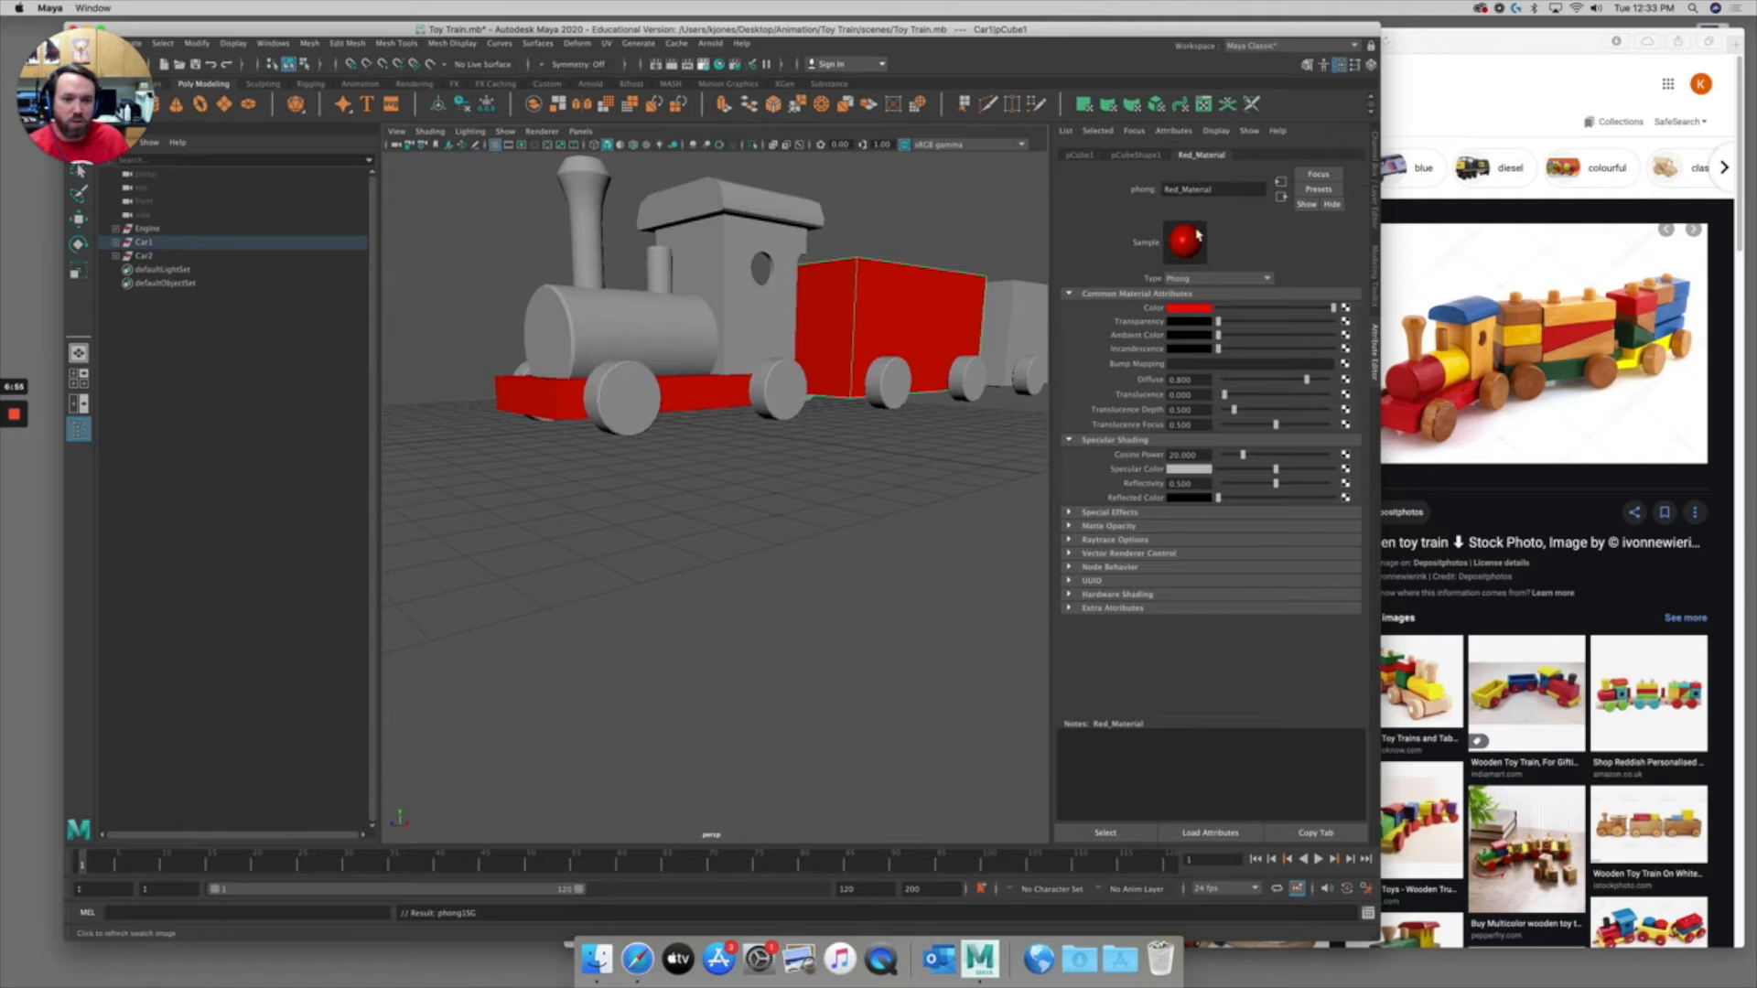
# Try a darker shade on Red_Material, restore its full red brightness, and lower its Cosine Power to about 9.6
pyautogui.moveTo(1333, 308); pyautogui.dragTo(1271, 305)
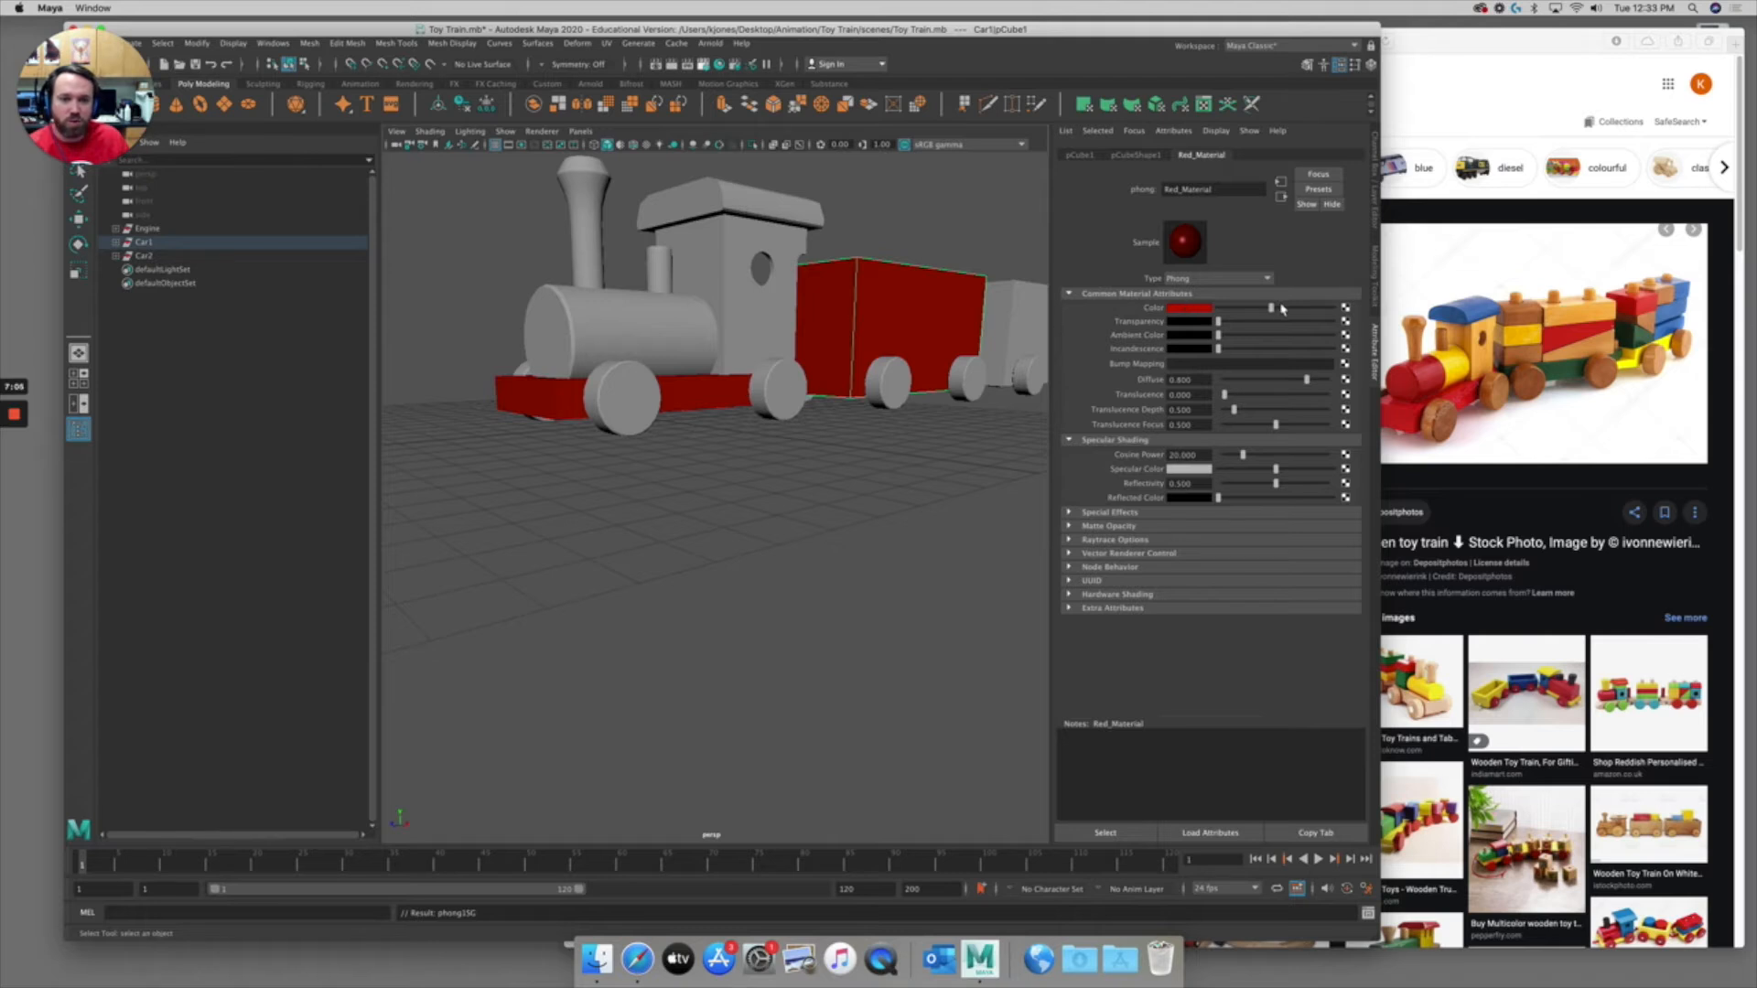
pyautogui.moveTo(1274, 312); pyautogui.dragTo(1345, 298)
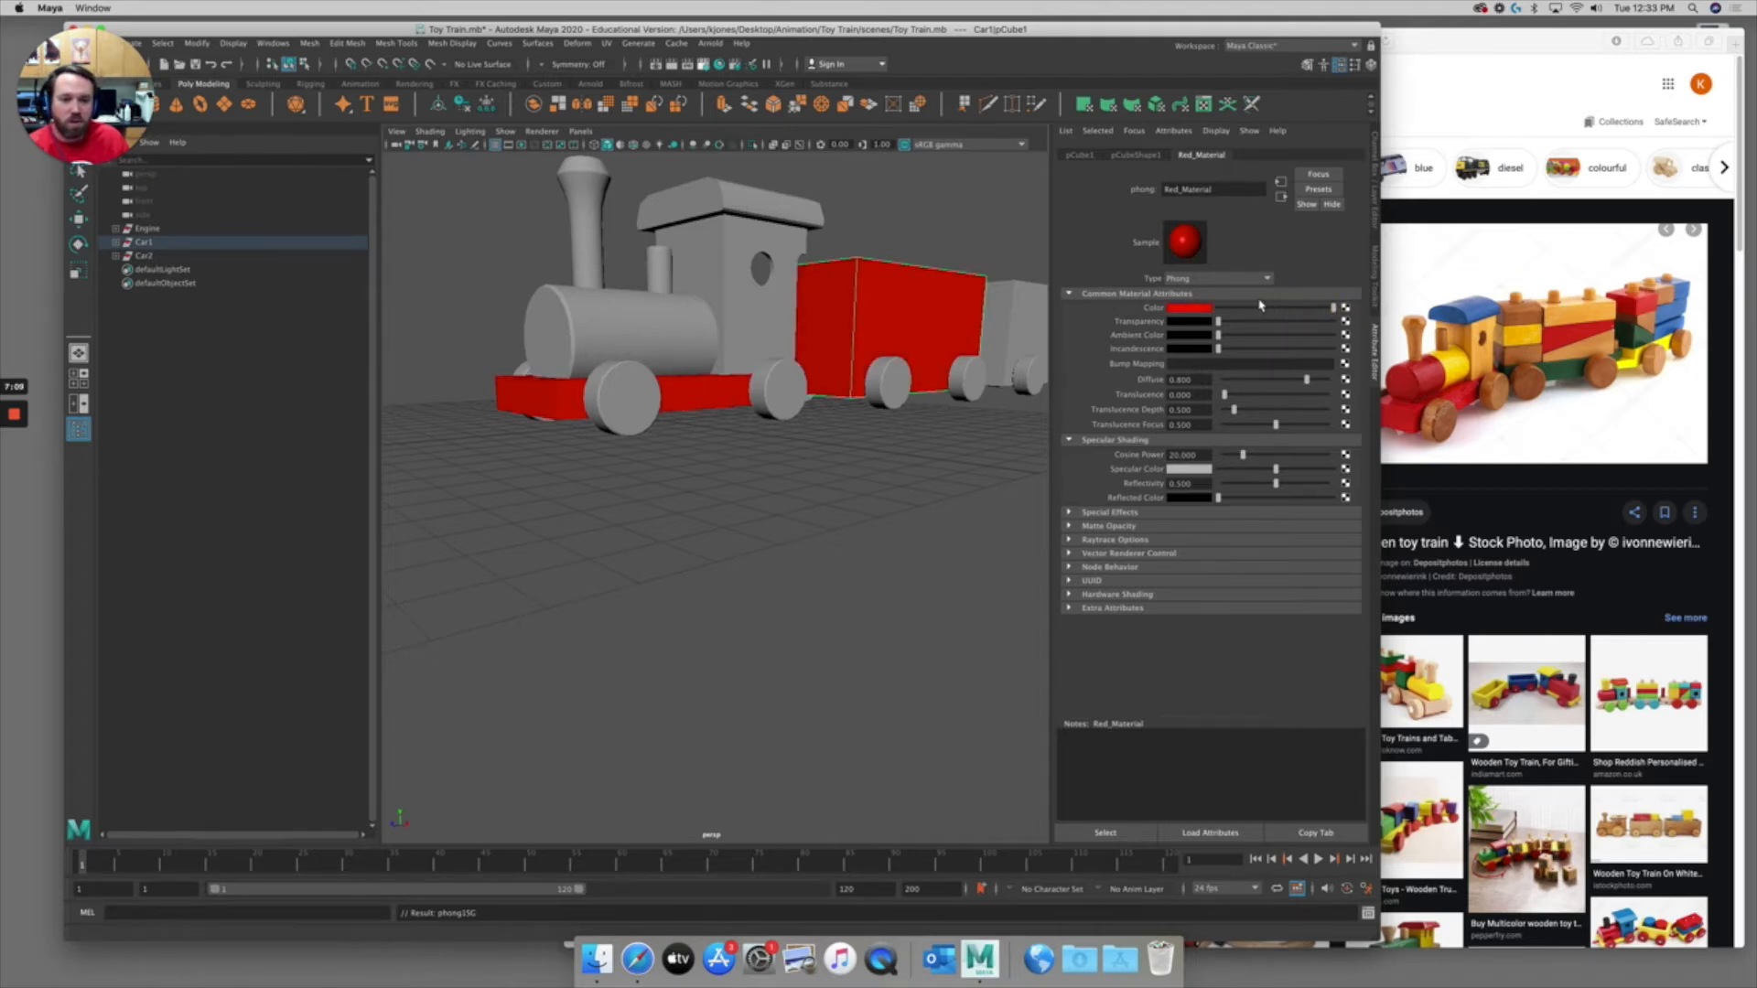
pyautogui.moveTo(1245, 460); pyautogui.dragTo(1231, 459)
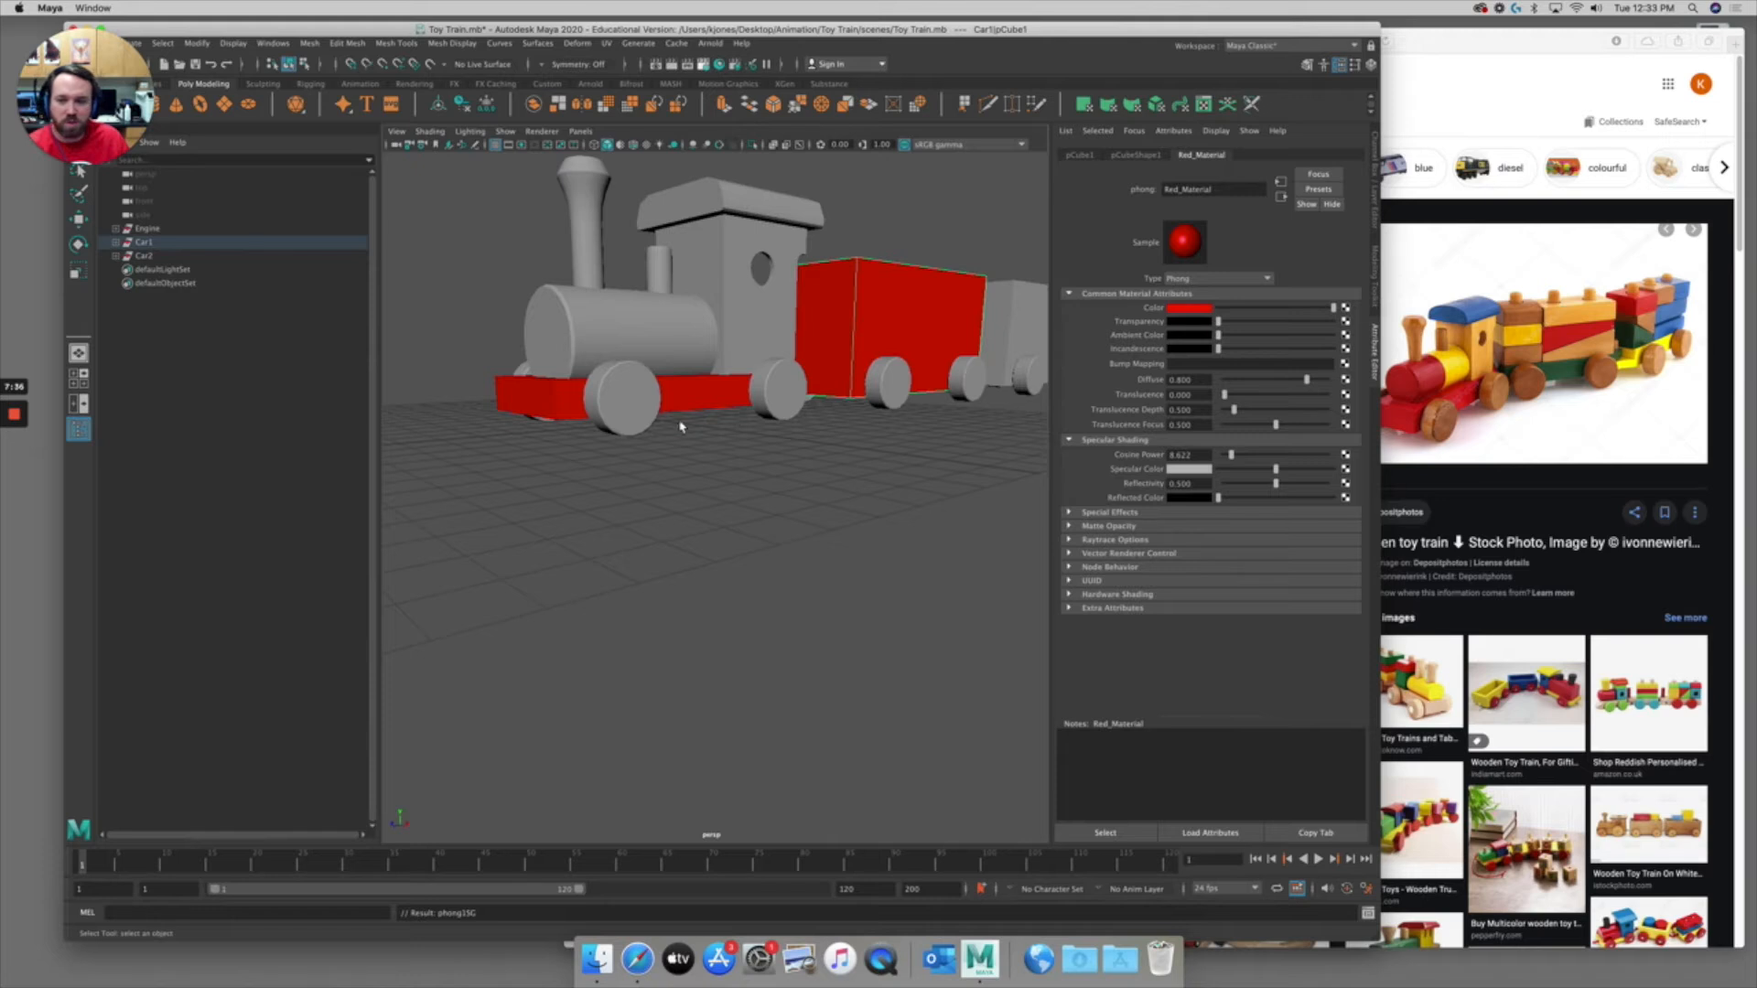
# Assign a new Phong material to the engine's near-side front wheel
pyautogui.click(633, 404)
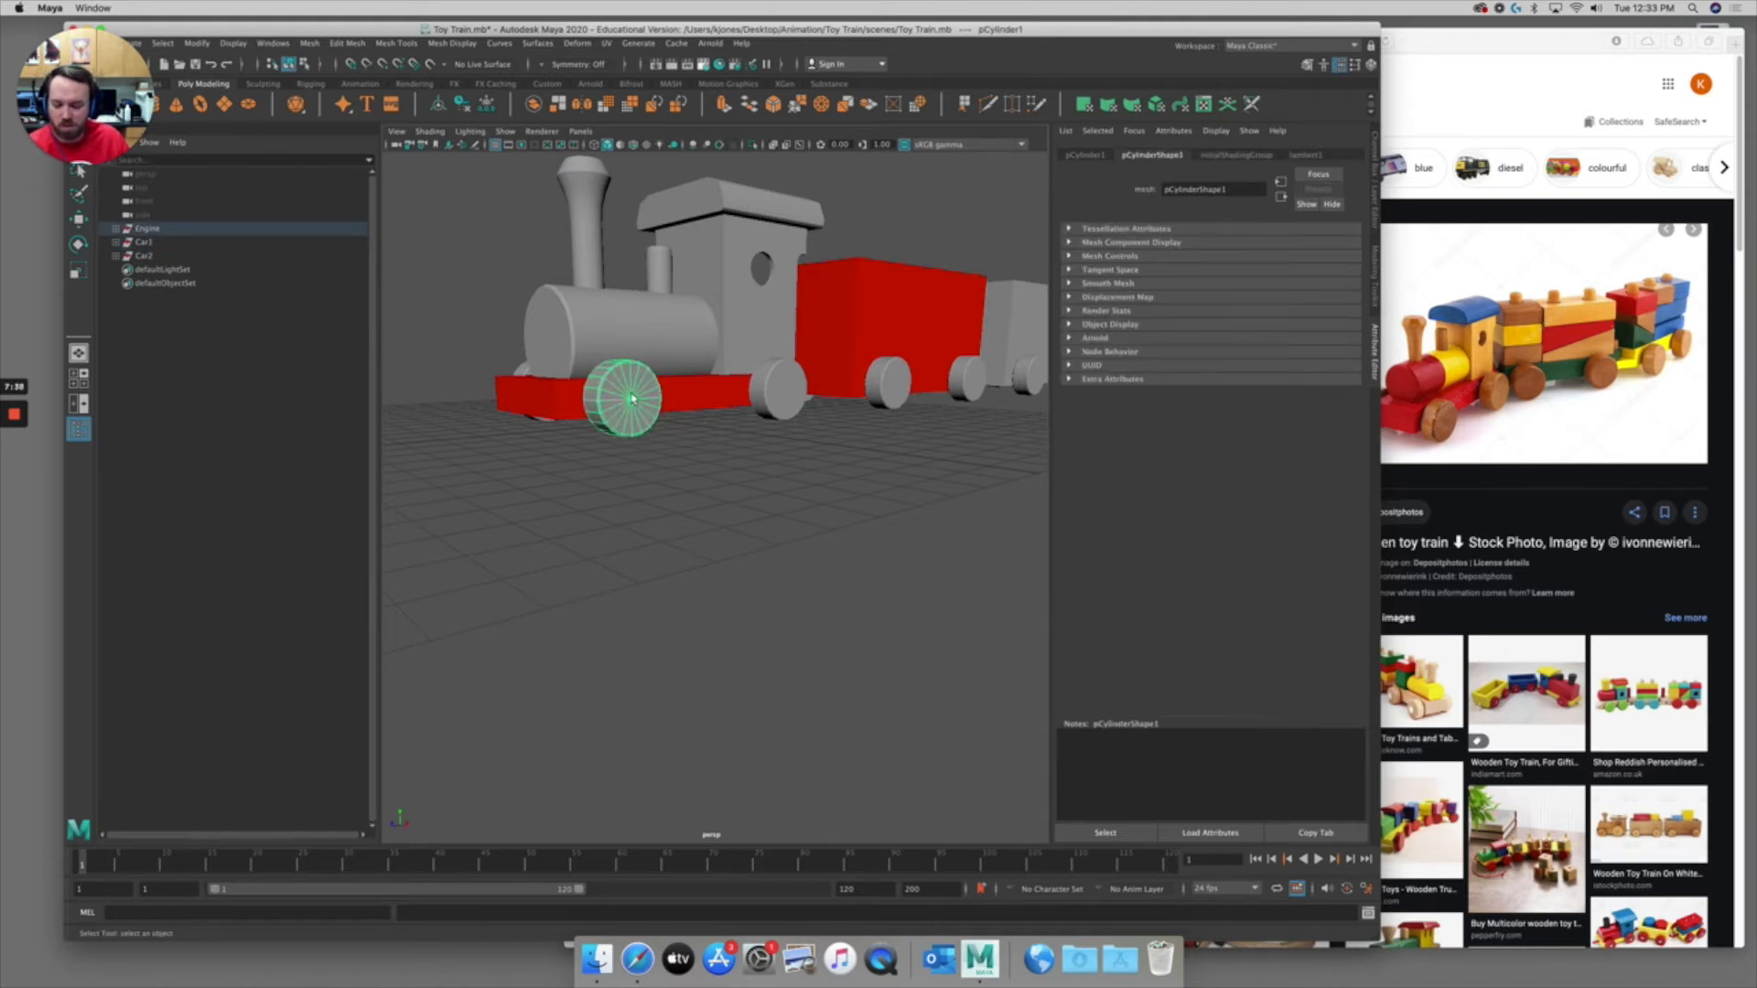
pyautogui.keyDown('alt'); pyautogui.moveTo(616, 400); pyautogui.dragTo(787, 381, button='right'); pyautogui.keyUp('alt')
pyautogui.keyDown('alt'); pyautogui.moveTo(702, 381); pyautogui.dragTo(805, 487, button='middle'); pyautogui.keyUp('alt')
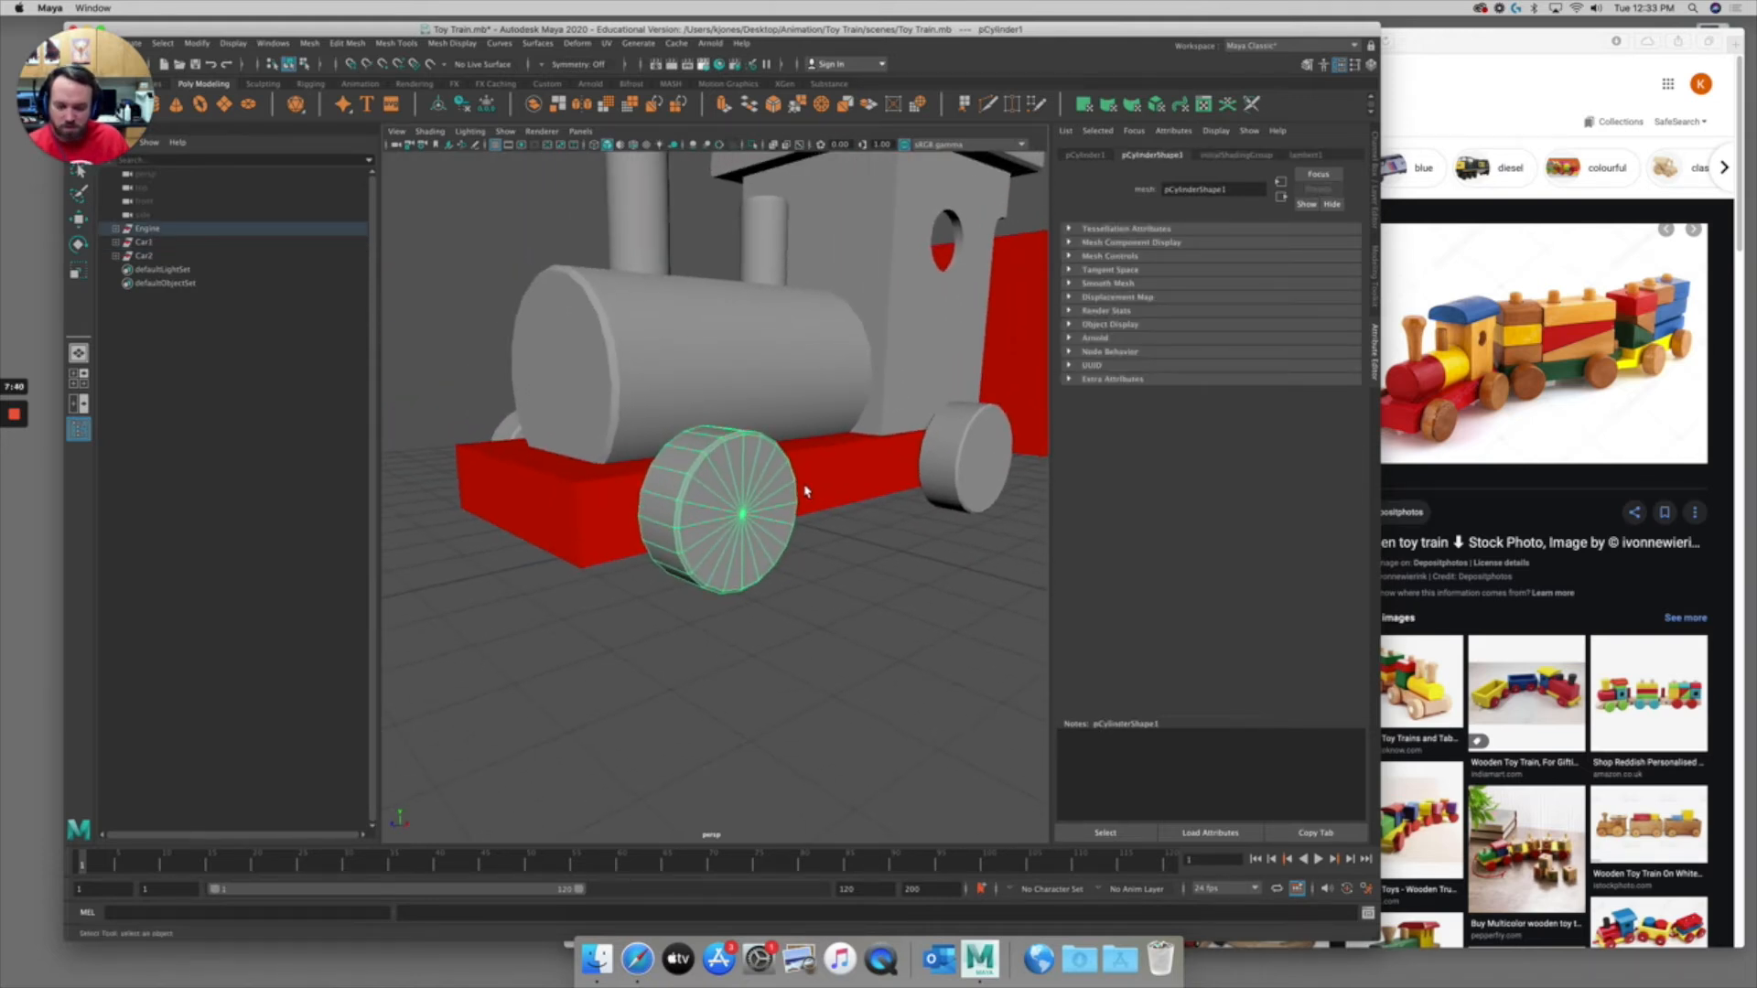
pyautogui.press('f')
pyautogui.keyDown('alt'); pyautogui.moveTo(866, 461); pyautogui.dragTo(672, 457, button='right'); pyautogui.keyUp('alt')
pyautogui.keyDown('alt'); pyautogui.moveTo(672, 457); pyautogui.dragTo(686, 461); pyautogui.keyUp('alt')
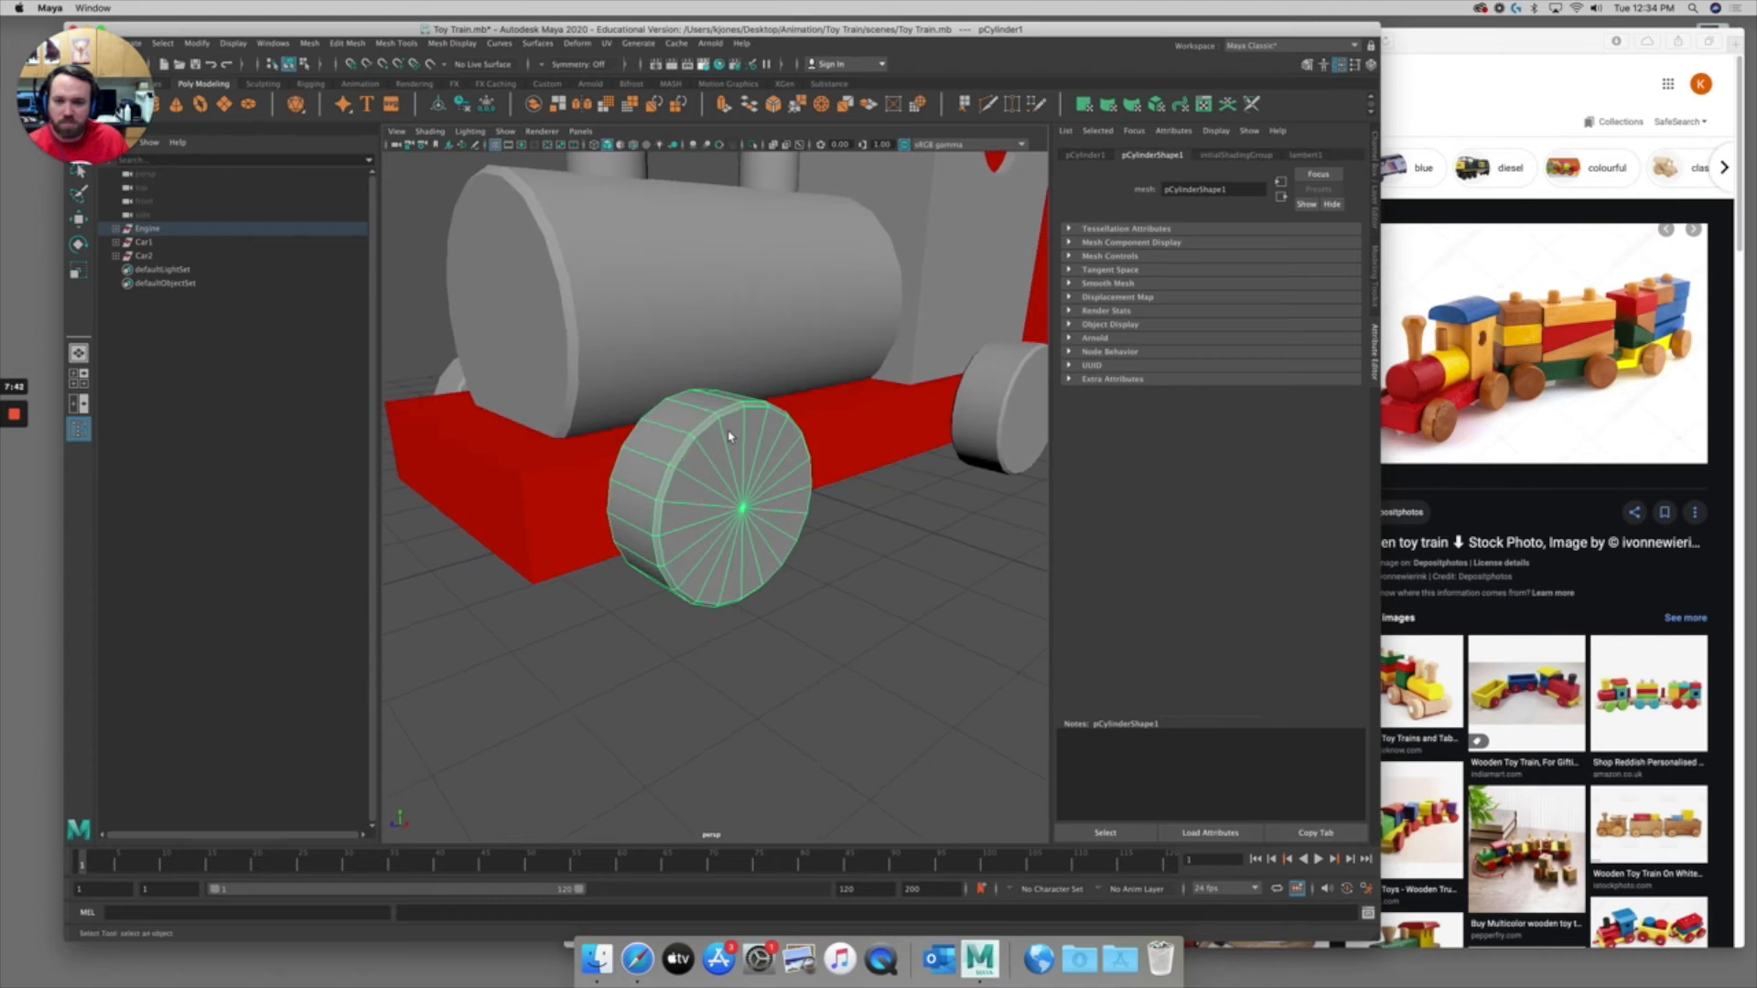
pyautogui.moveTo(726, 411); pyautogui.dragTo(818, 828, button='right')
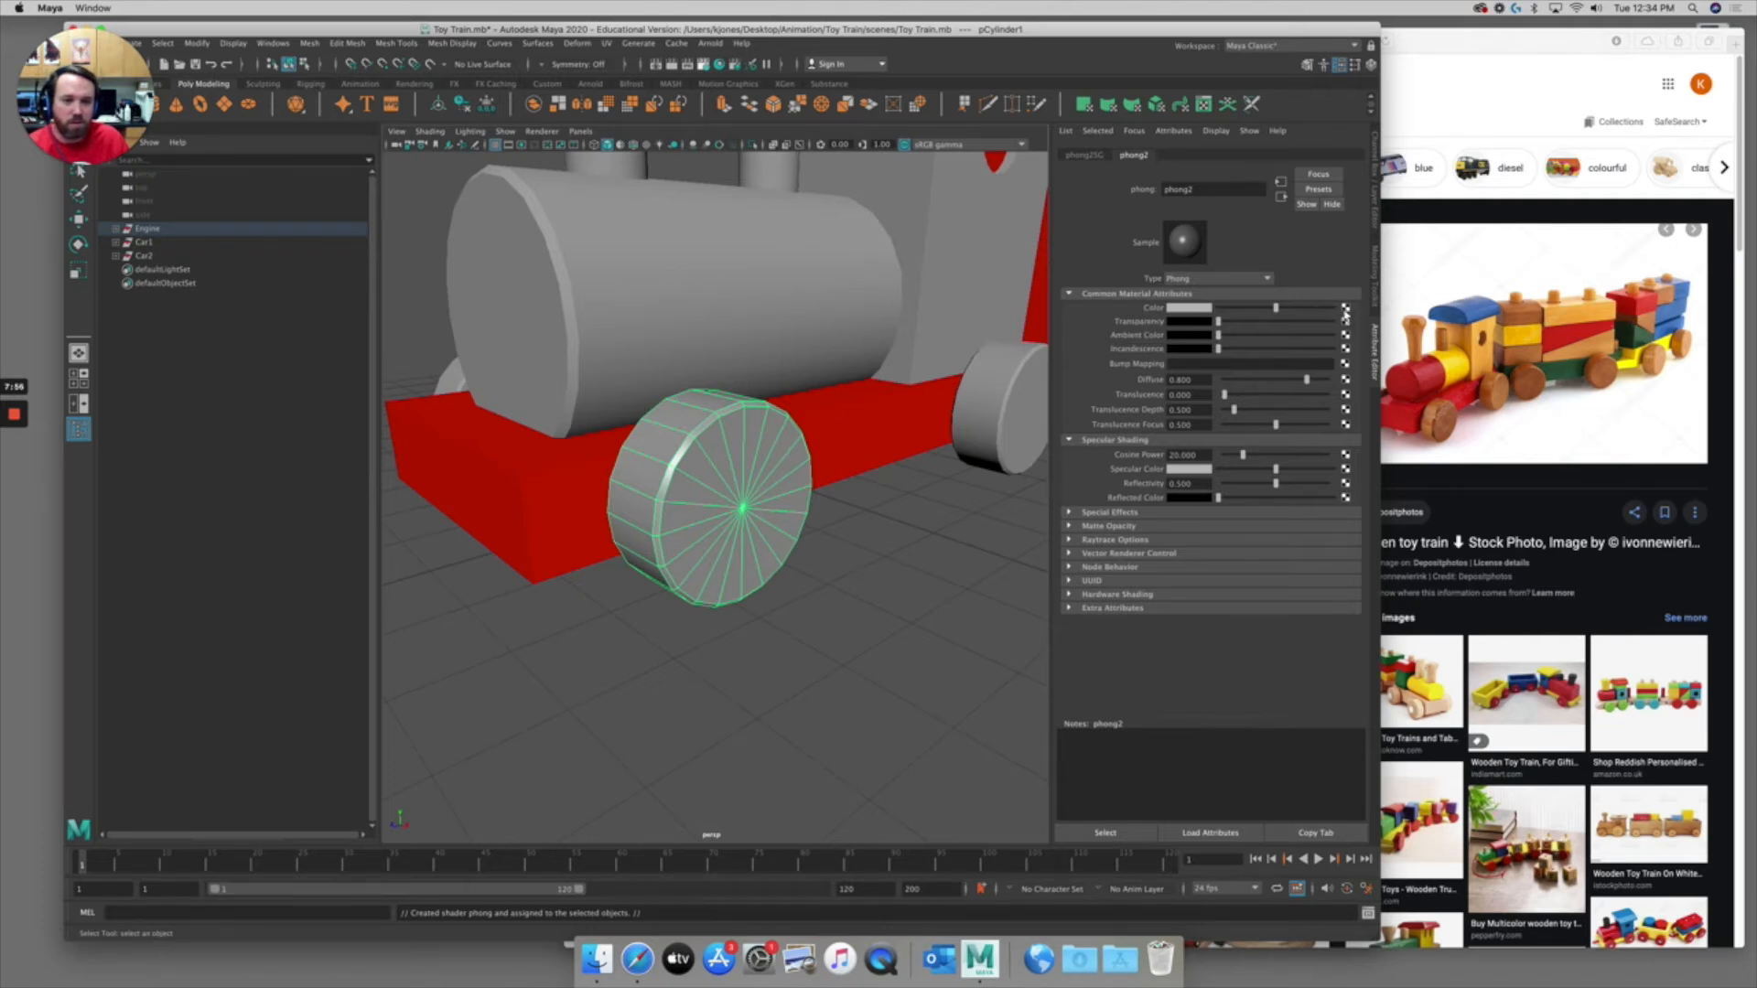
# Map the Wood 3D texture to the color of the front wheel's Phong material
pyautogui.click(1344, 308)
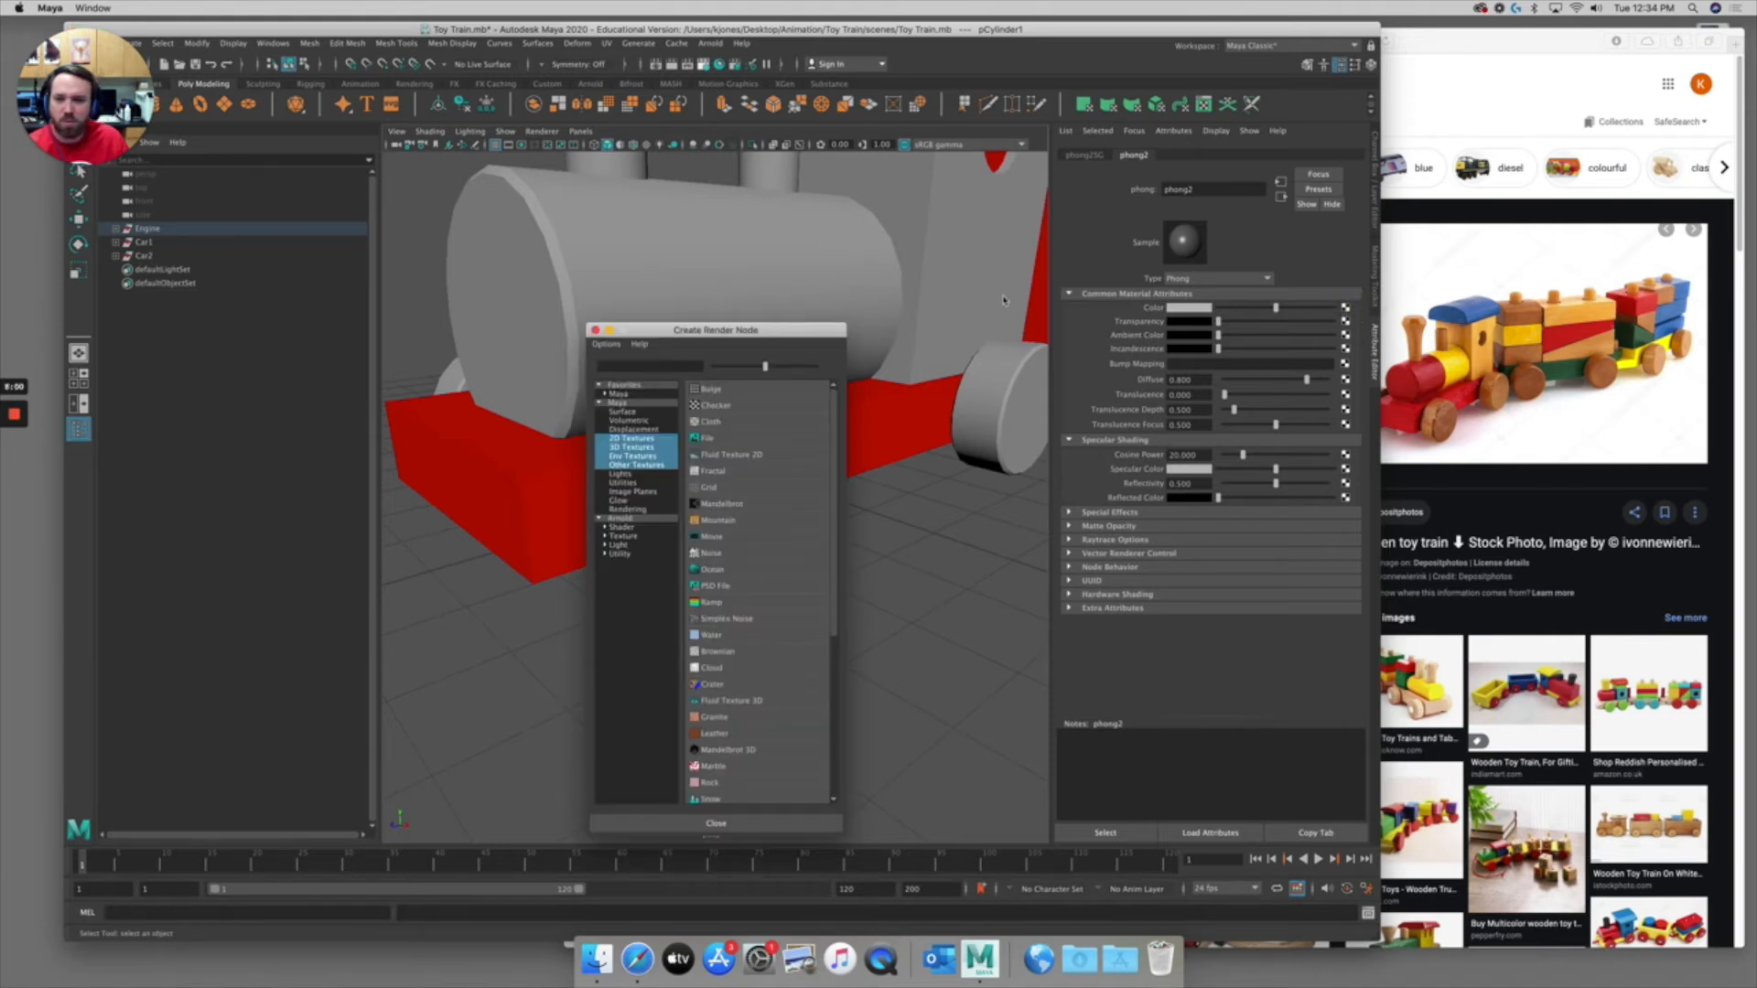
pyautogui.moveTo(805, 335); pyautogui.dragTo(988, 187)
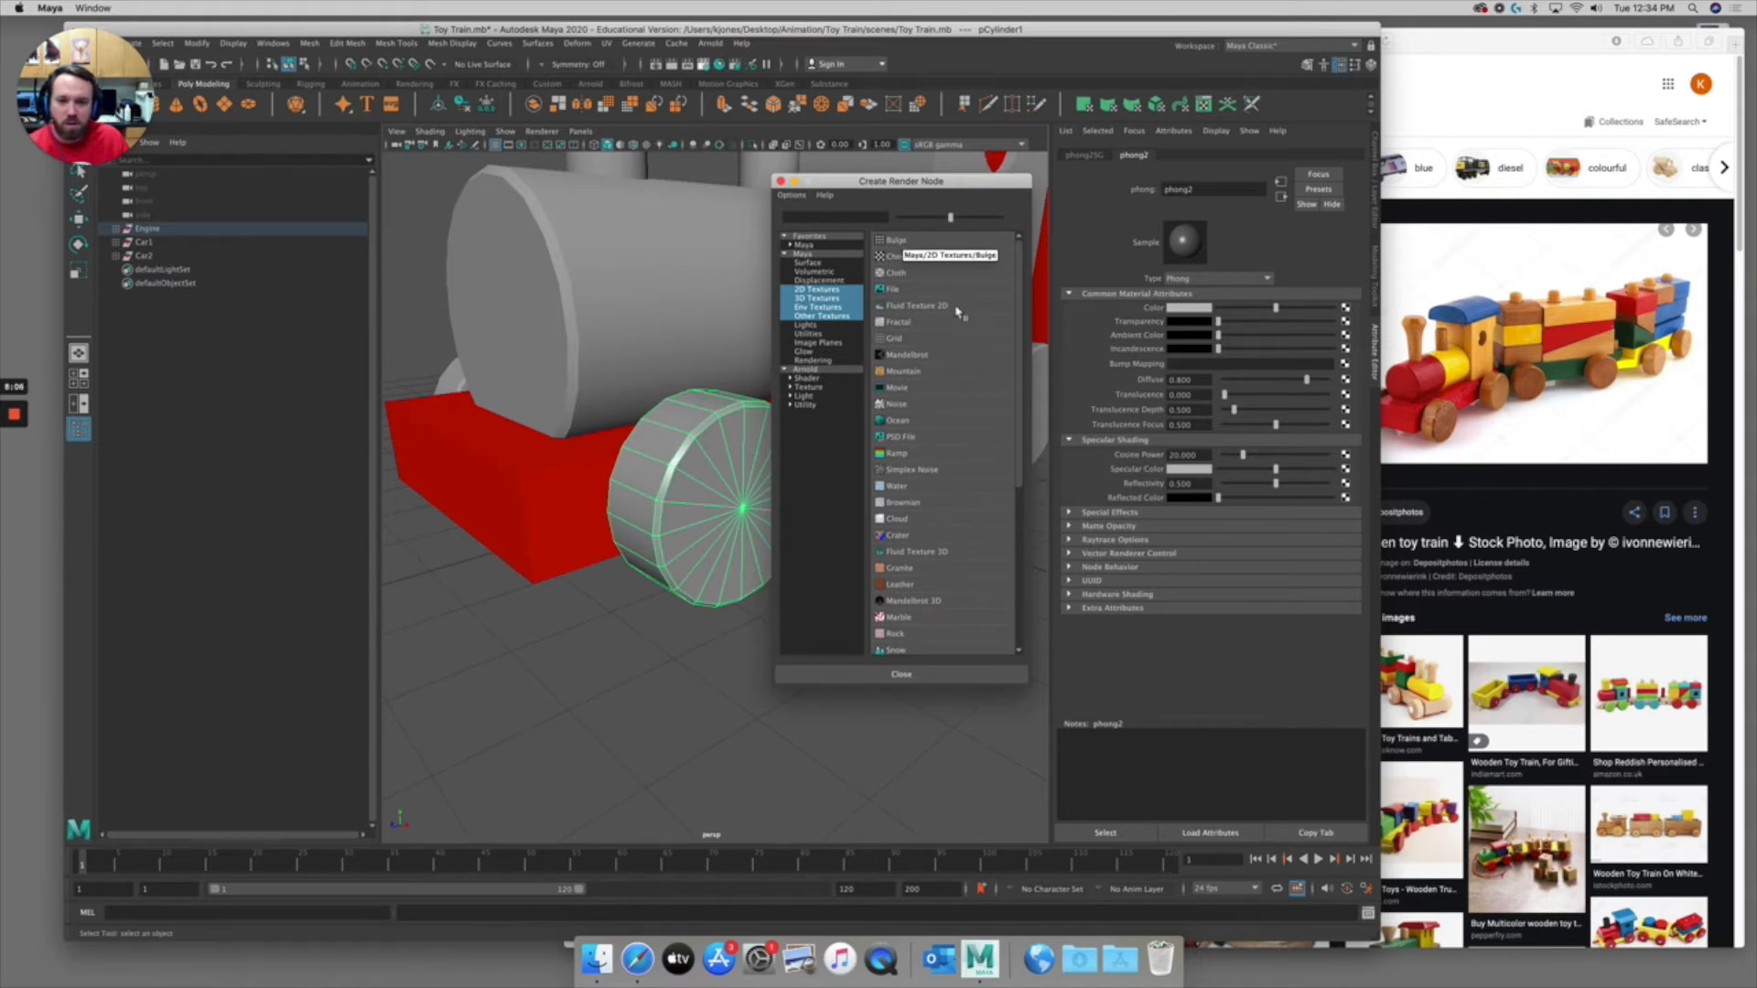
pyautogui.moveTo(1020, 315); pyautogui.dragTo(1021, 407)
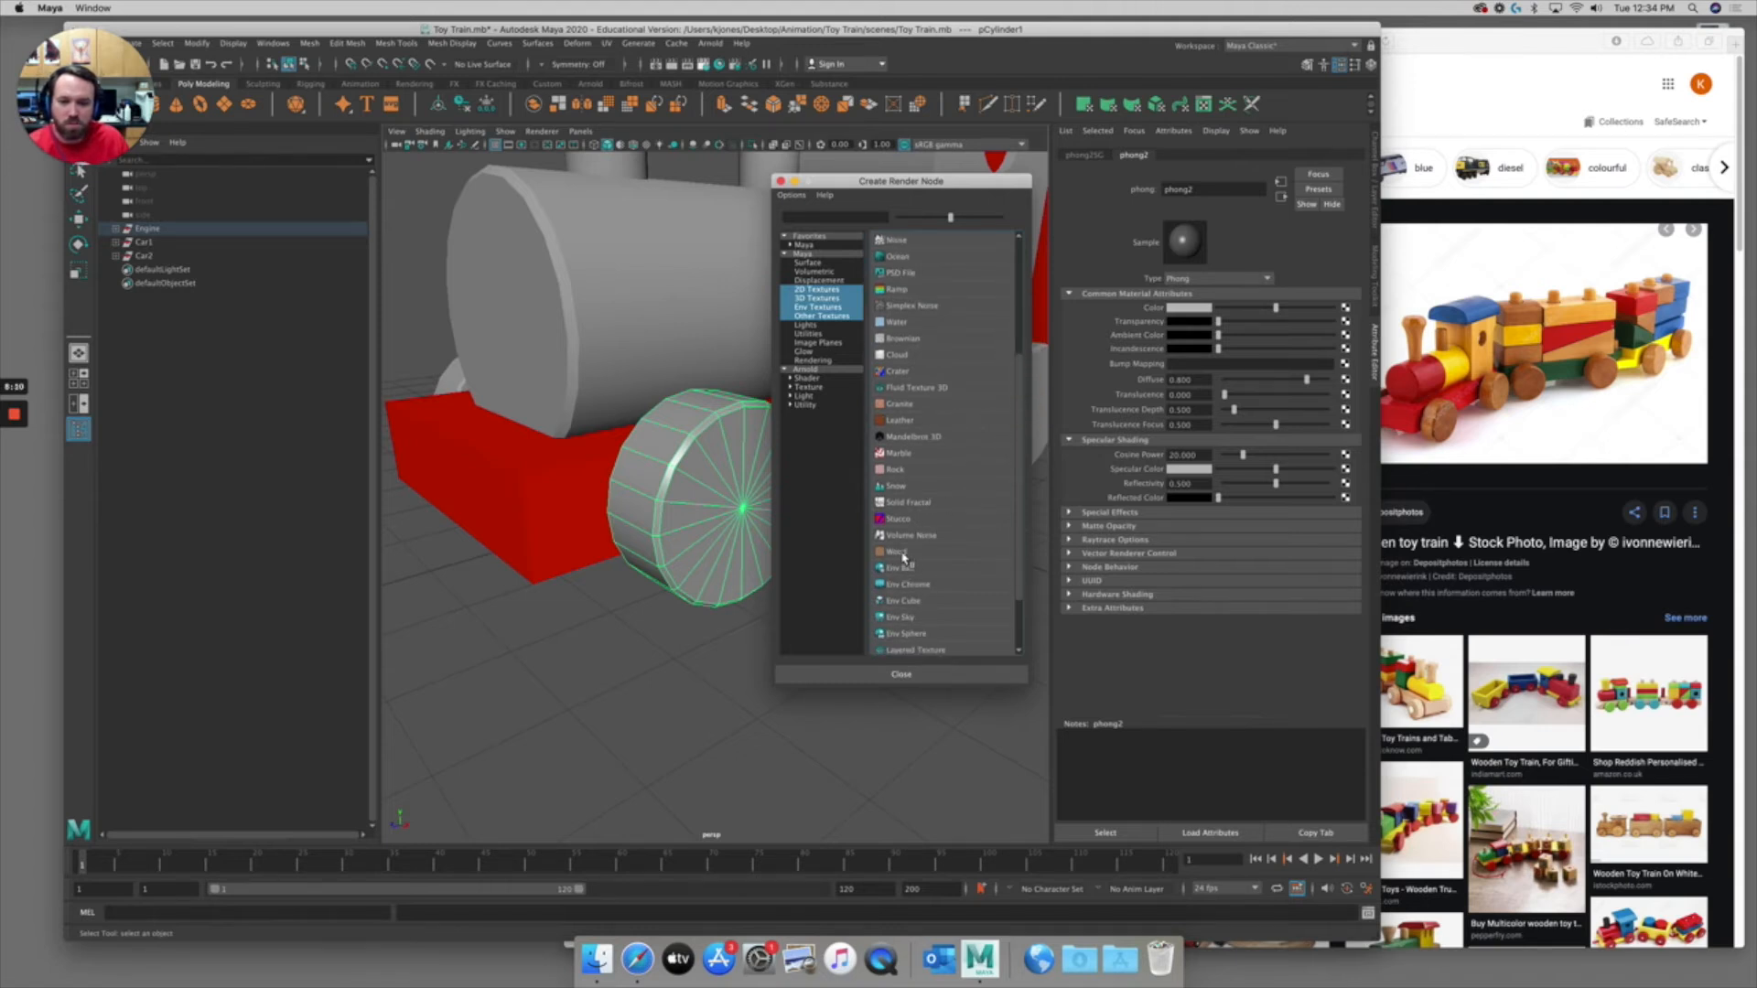
pyautogui.click(901, 555)
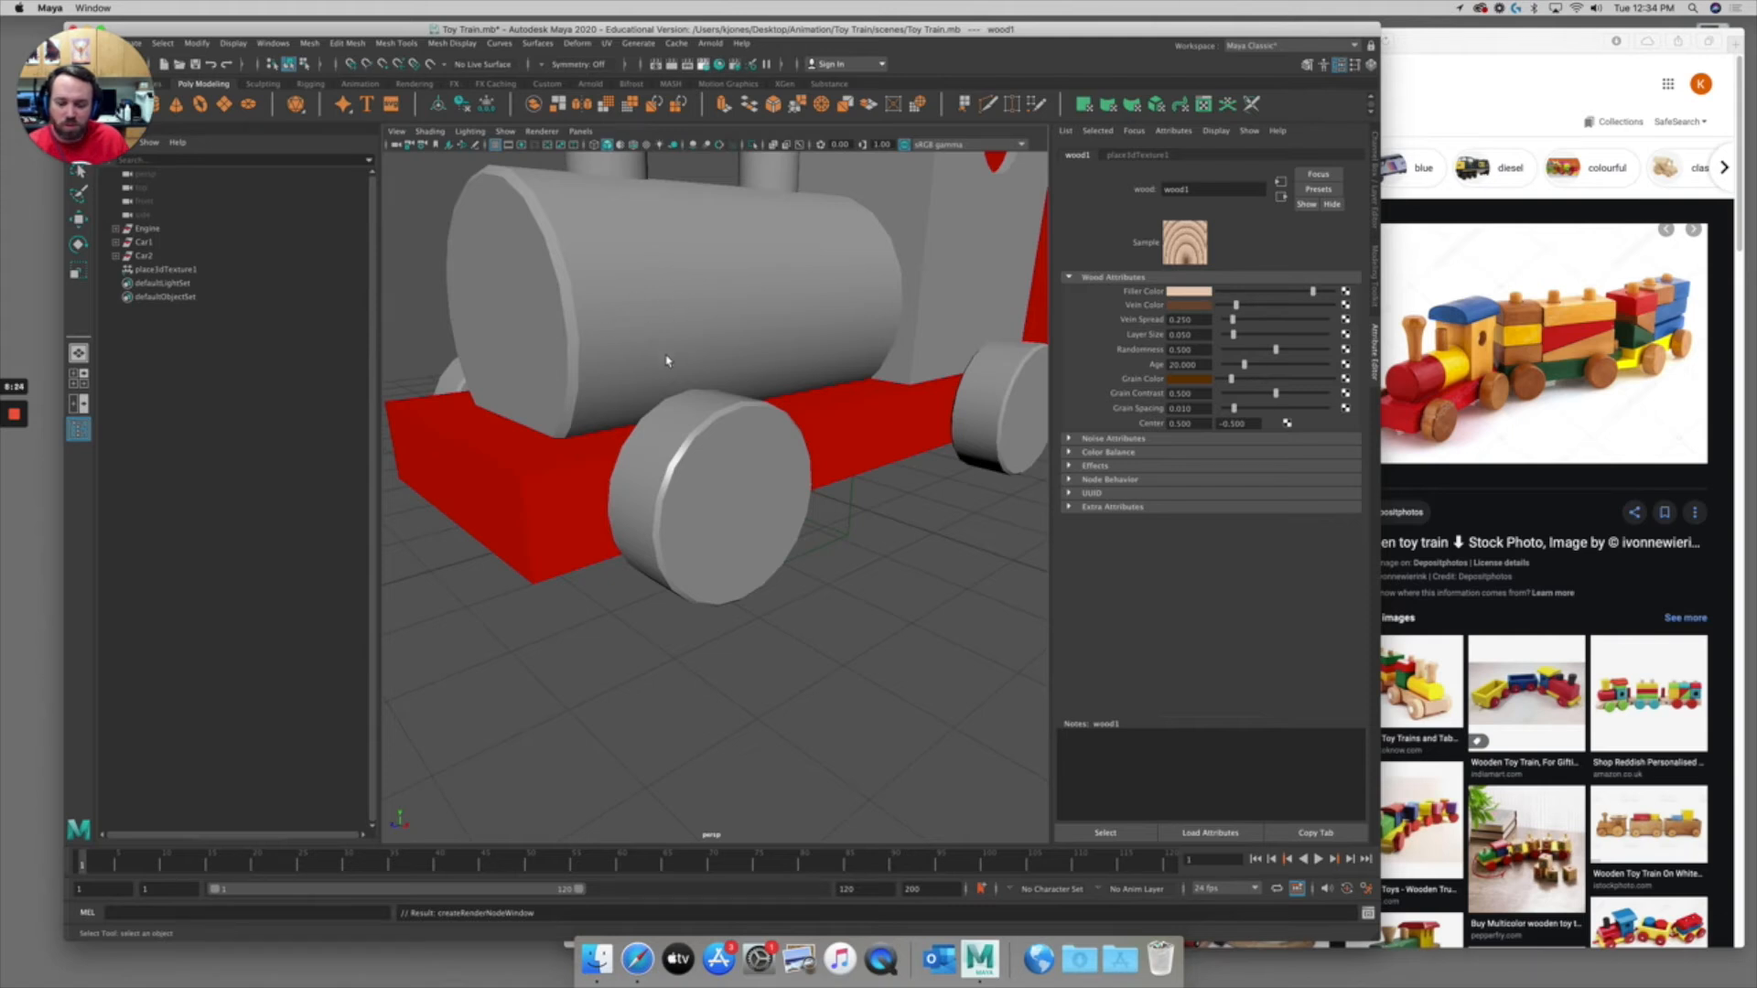
# Switch the viewport to textured display and examine the wood grain on the engine's front wheel
pyautogui.press('4')
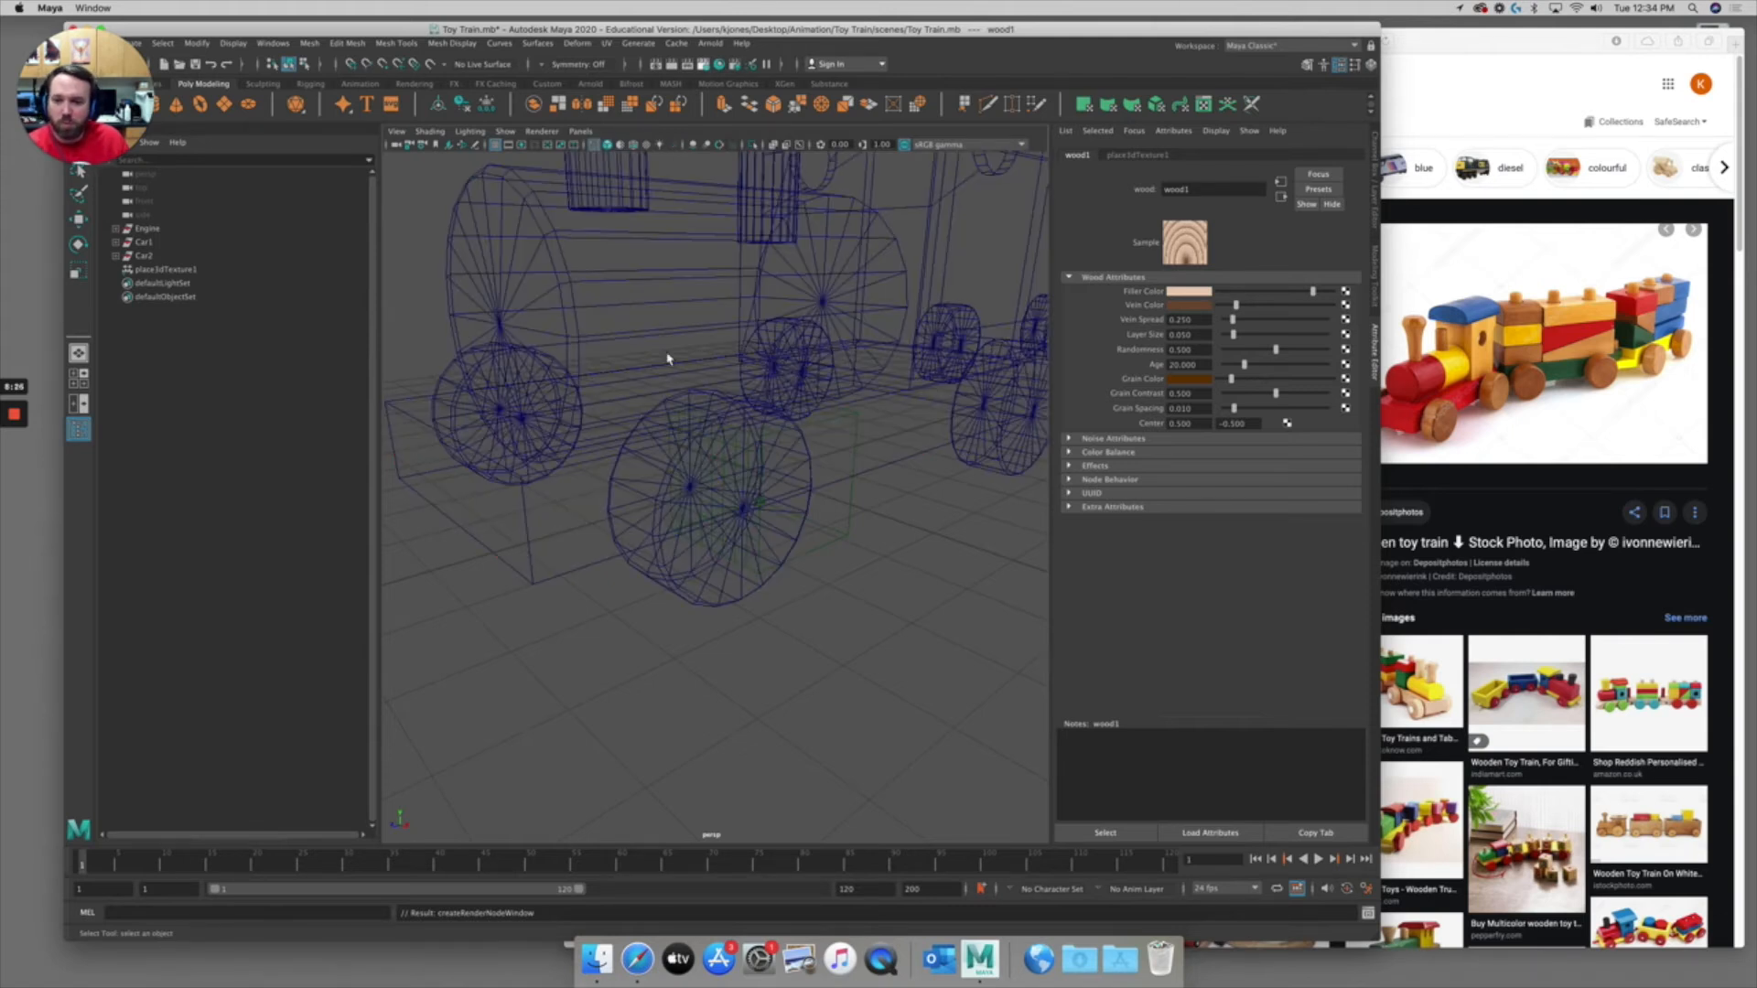
pyautogui.press('5')
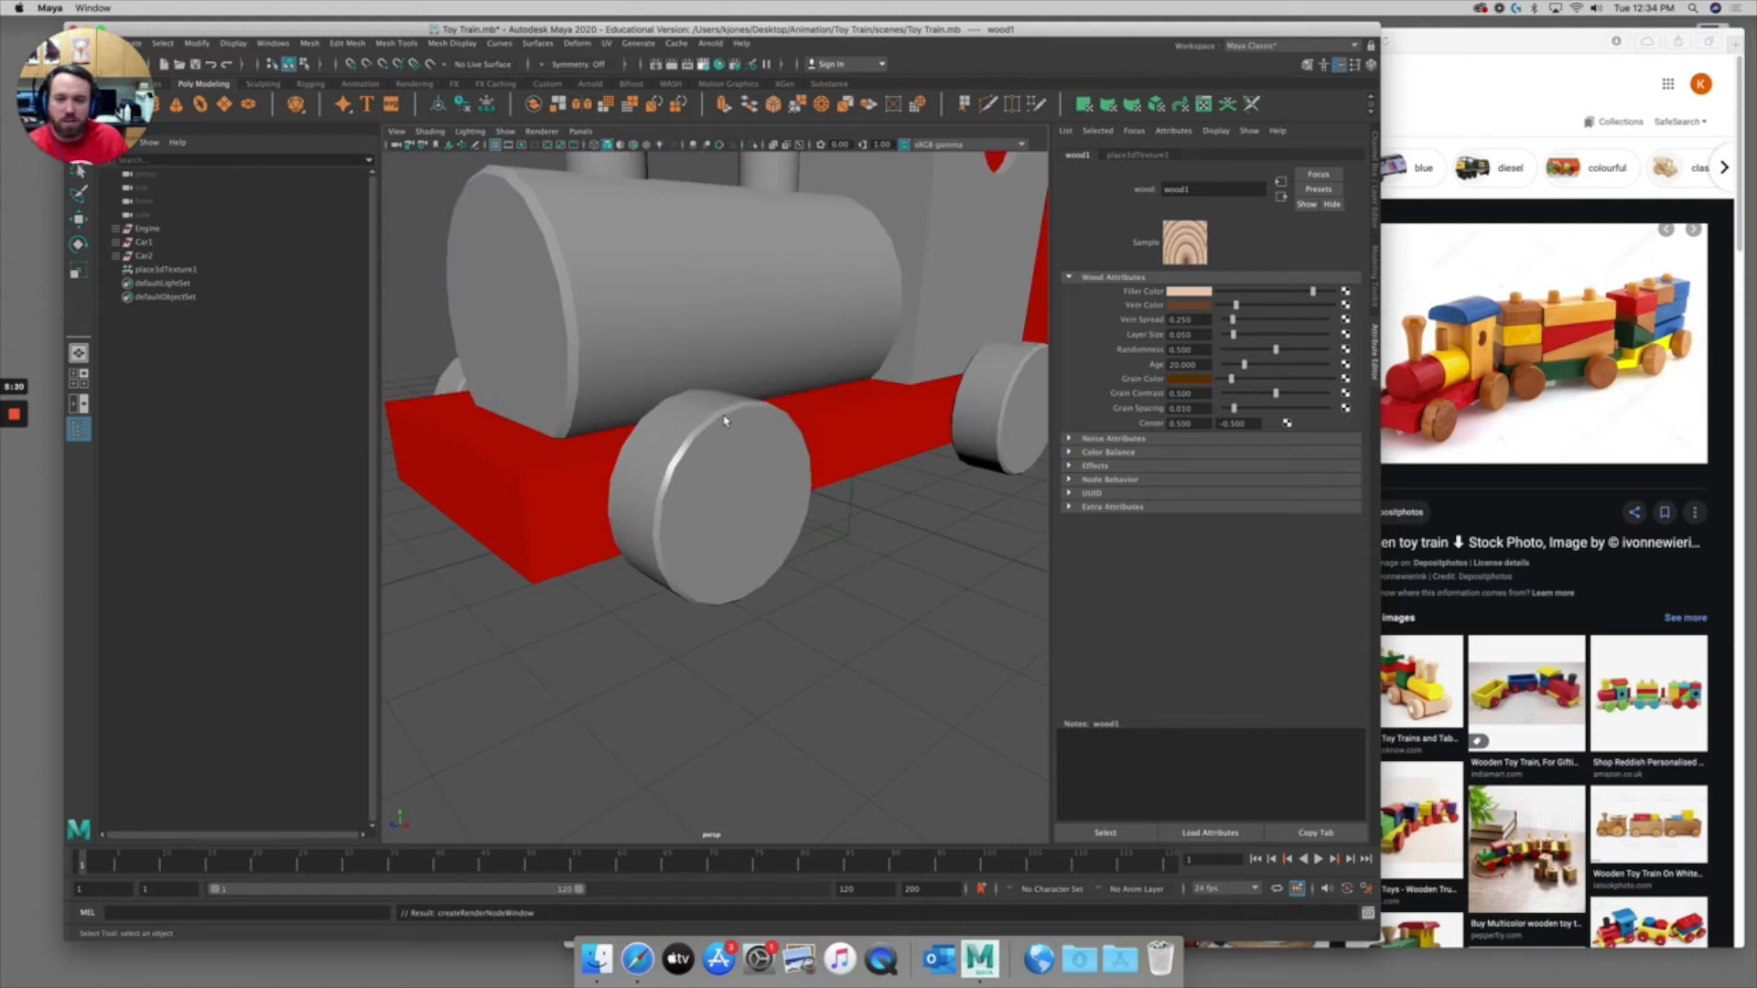
pyautogui.press('6')
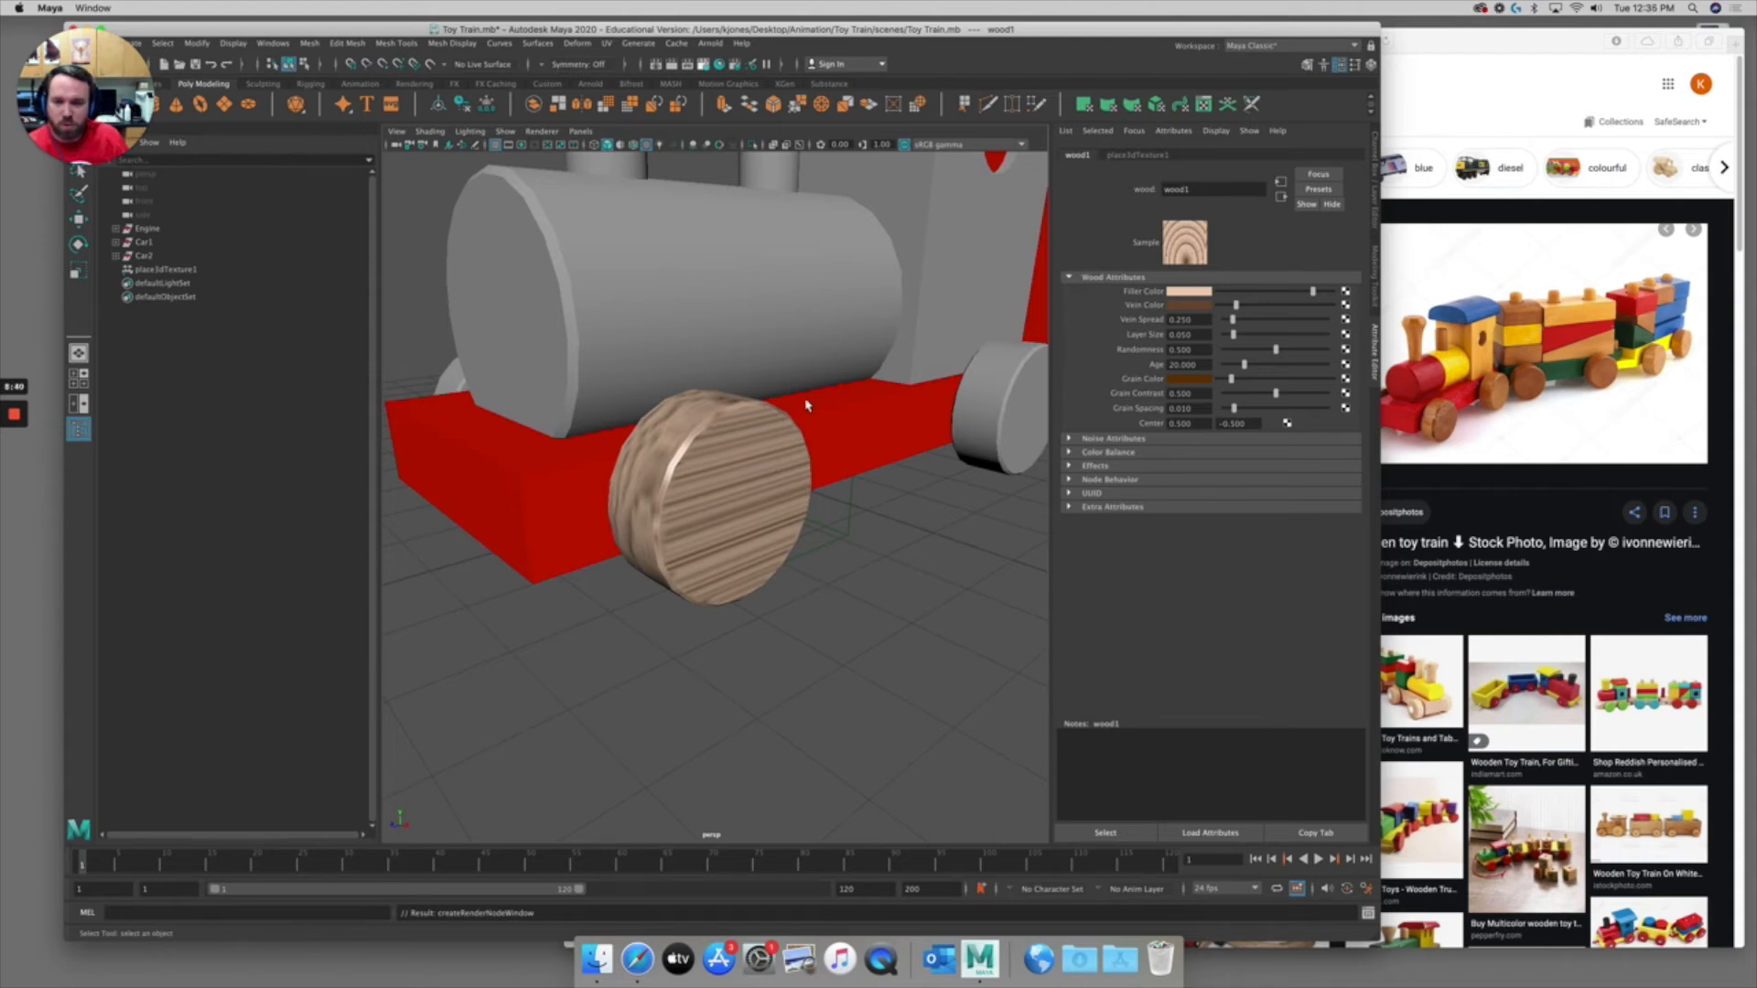
pyautogui.keyDown('alt'); pyautogui.moveTo(824, 405); pyautogui.dragTo(806, 445); pyautogui.keyUp('alt')
pyautogui.scroll(2, 817, 444)
pyautogui.rightClick(766, 481)
pyautogui.keyDown('alt'); pyautogui.moveTo(741, 494); pyautogui.dragTo(711, 512); pyautogui.keyUp('alt')
pyautogui.keyDown('alt'); pyautogui.moveTo(711, 514); pyautogui.dragTo(782, 495, button='right'); pyautogui.keyUp('alt')
pyautogui.keyDown('alt'); pyautogui.moveTo(758, 515); pyautogui.dragTo(705, 498); pyautogui.keyUp('alt')
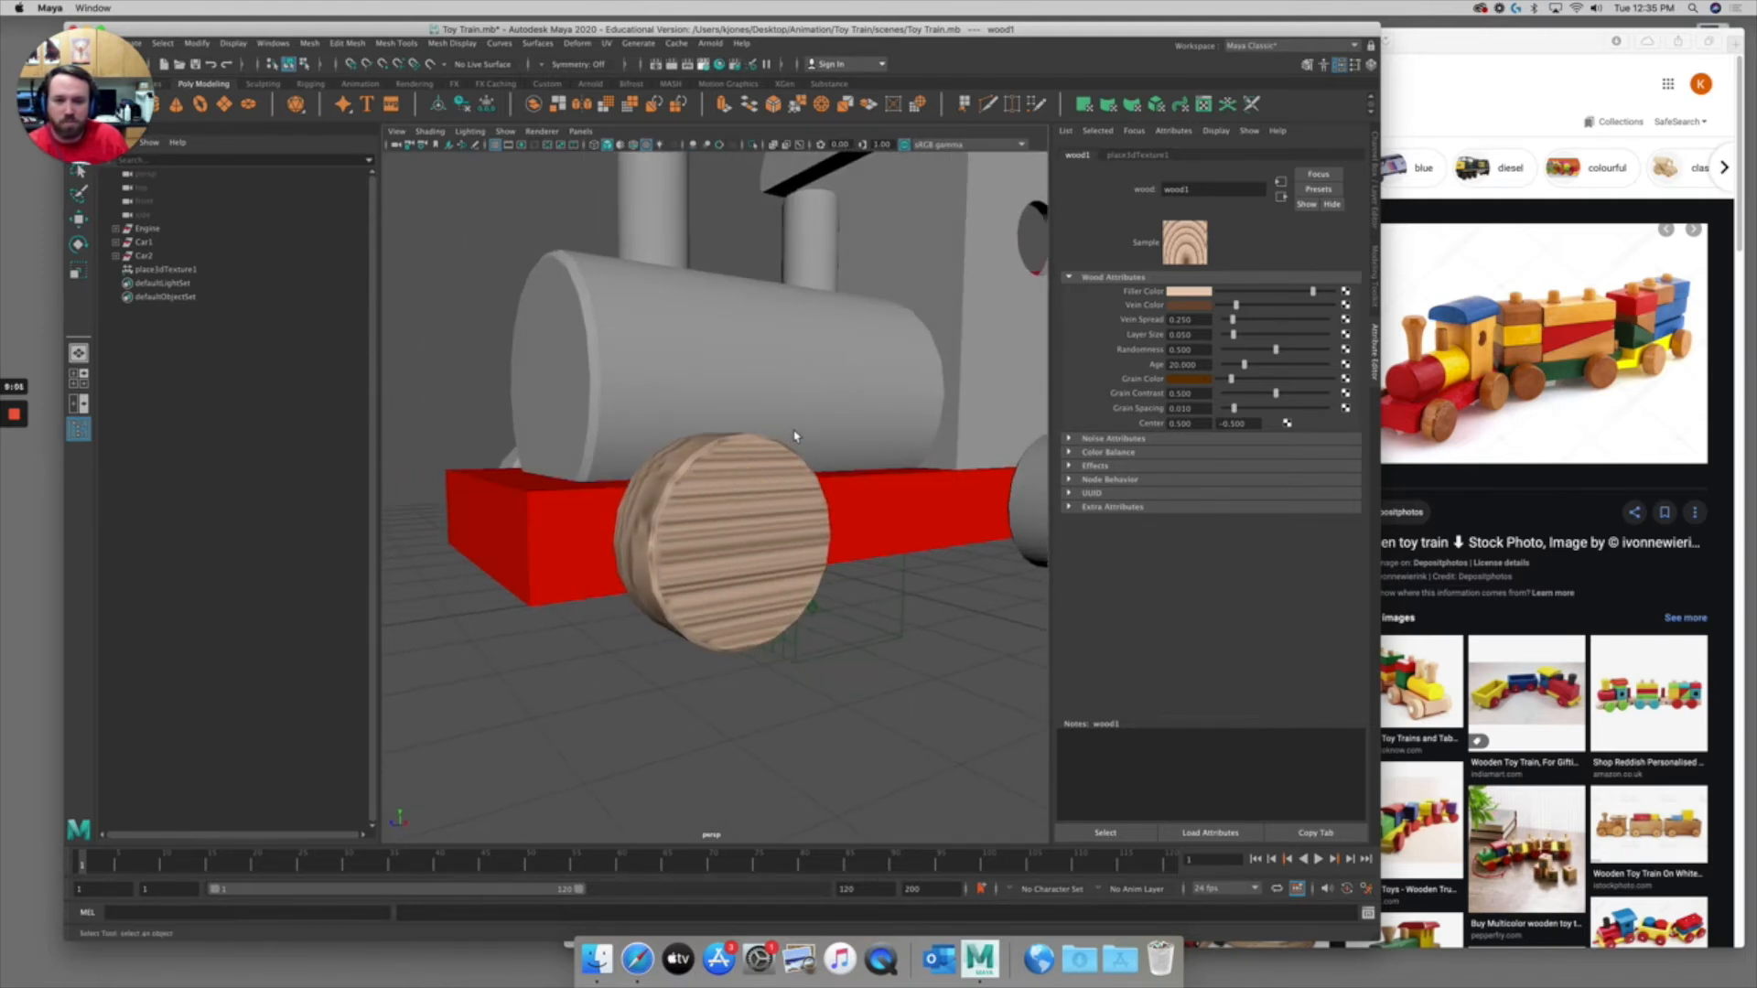
pyautogui.keyDown('alt'); pyautogui.moveTo(735, 456); pyautogui.dragTo(741, 472); pyautogui.keyUp('alt')
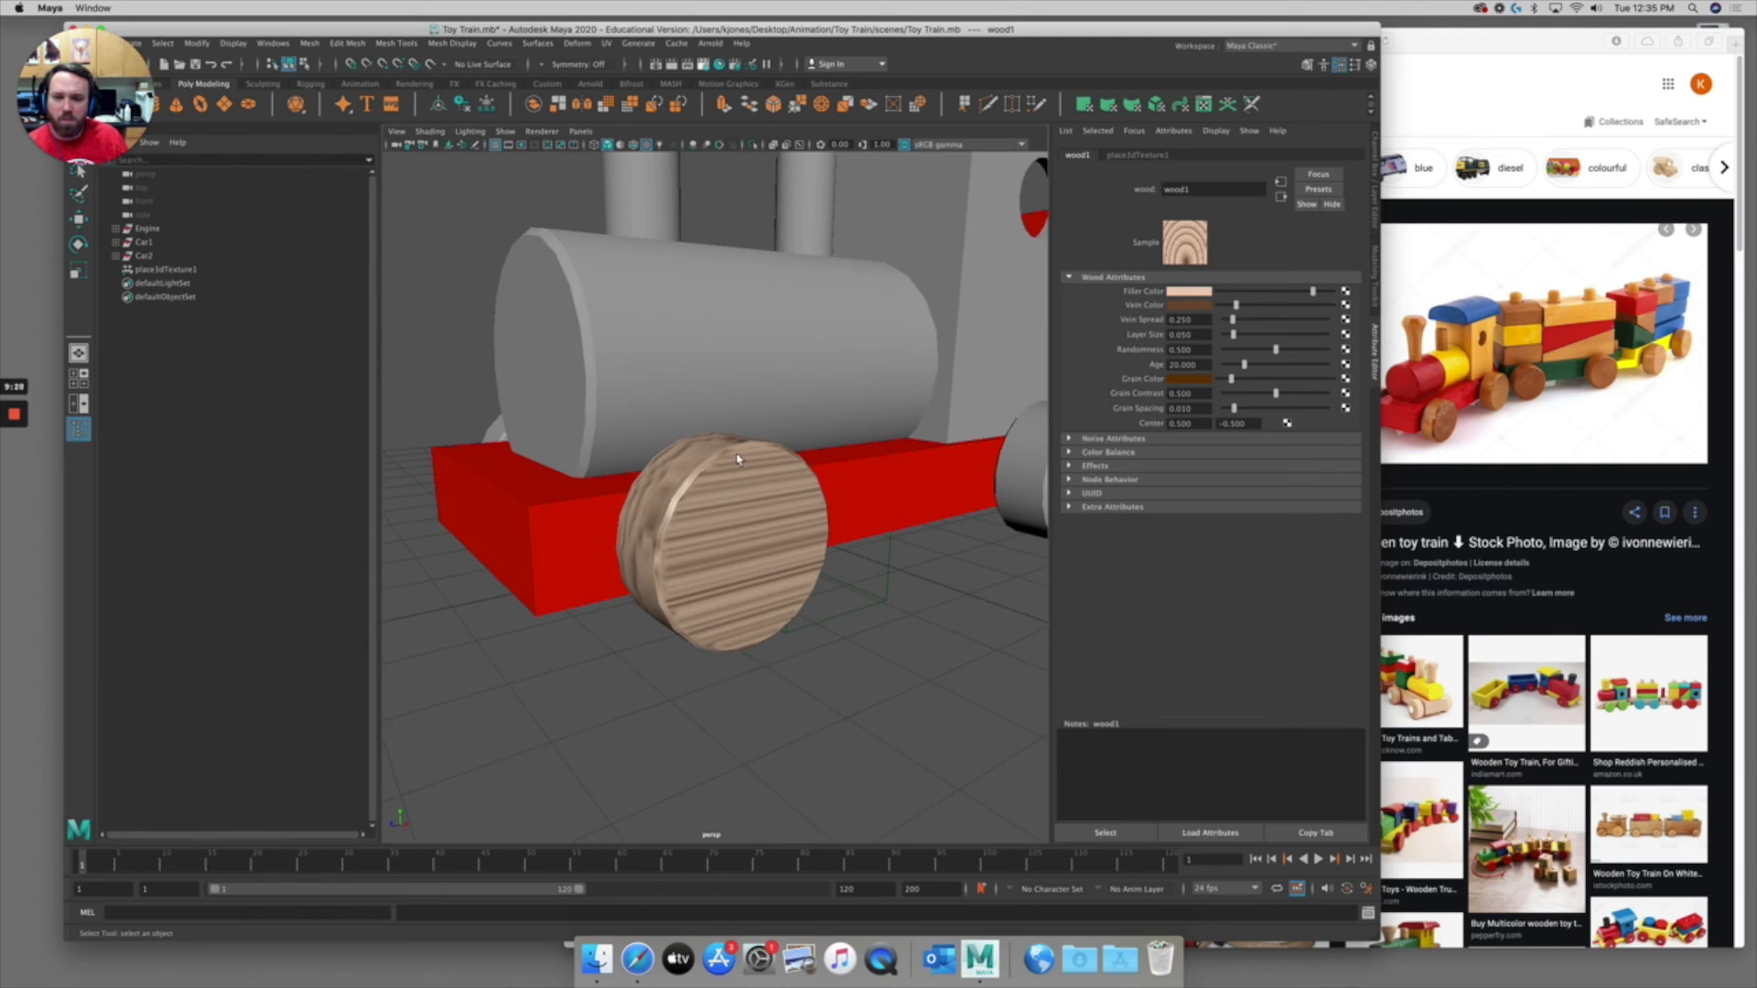
# Rename the front wheel's Phong material as Wood Material
pyautogui.click(740, 462)
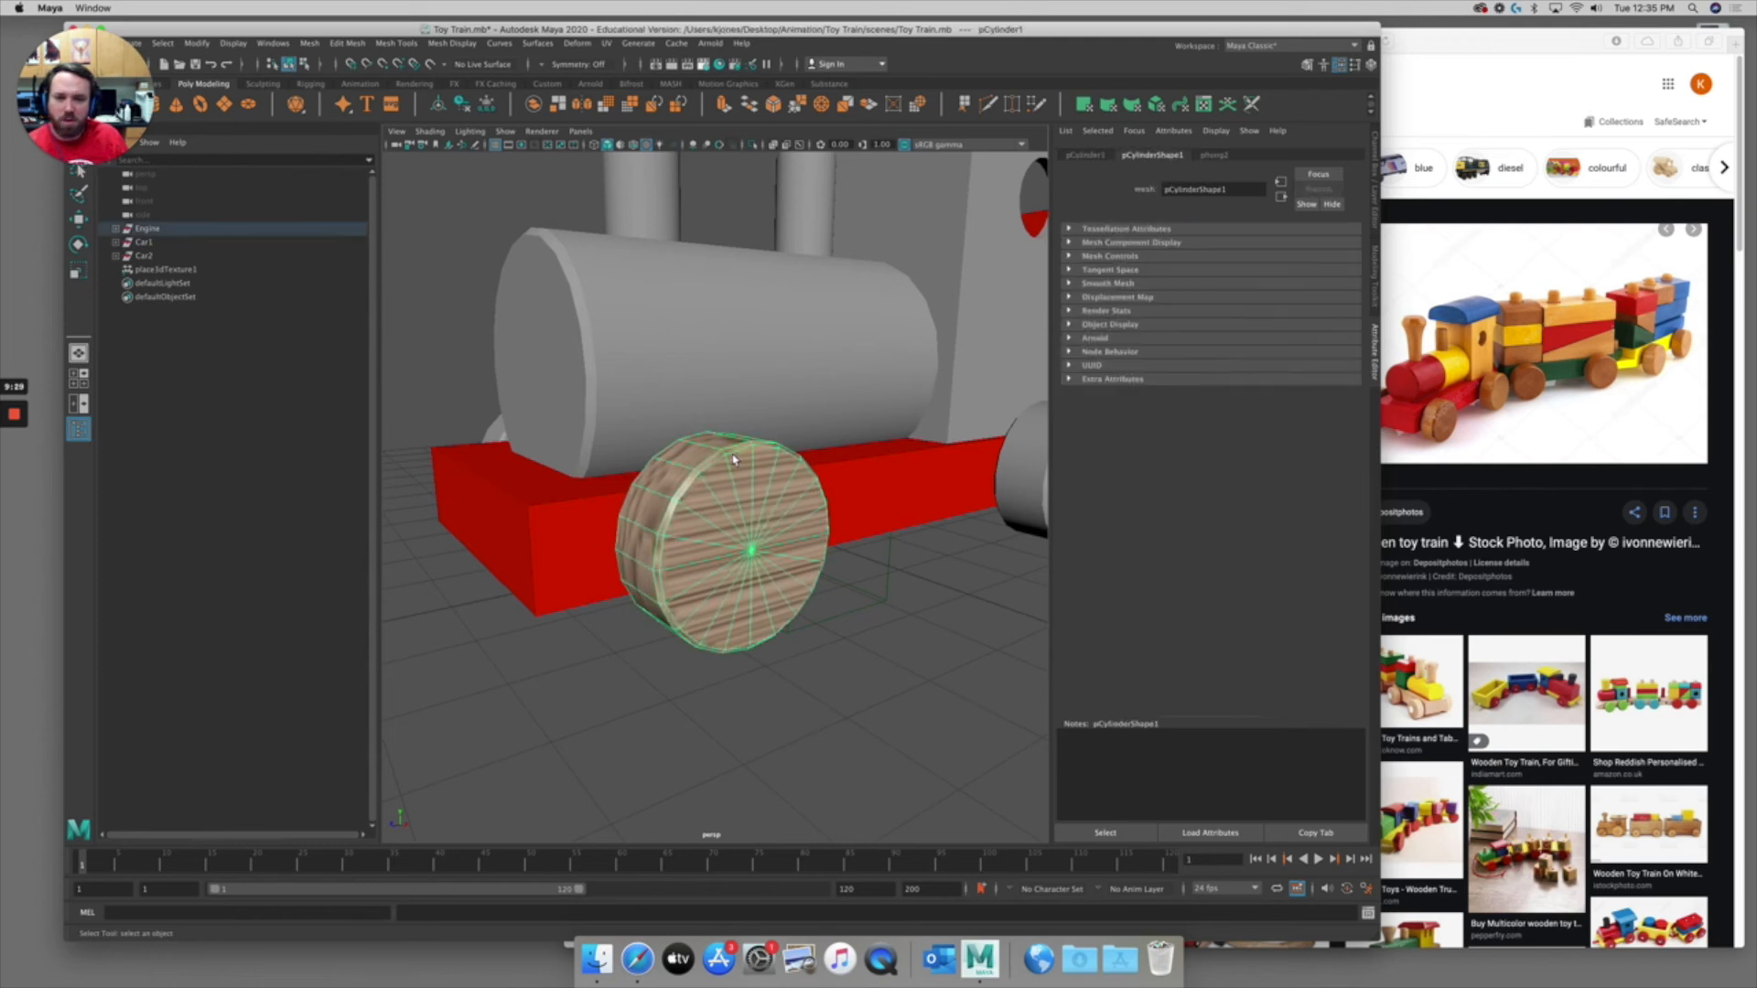
pyautogui.click(1213, 155)
pyautogui.doubleClick(1164, 189)
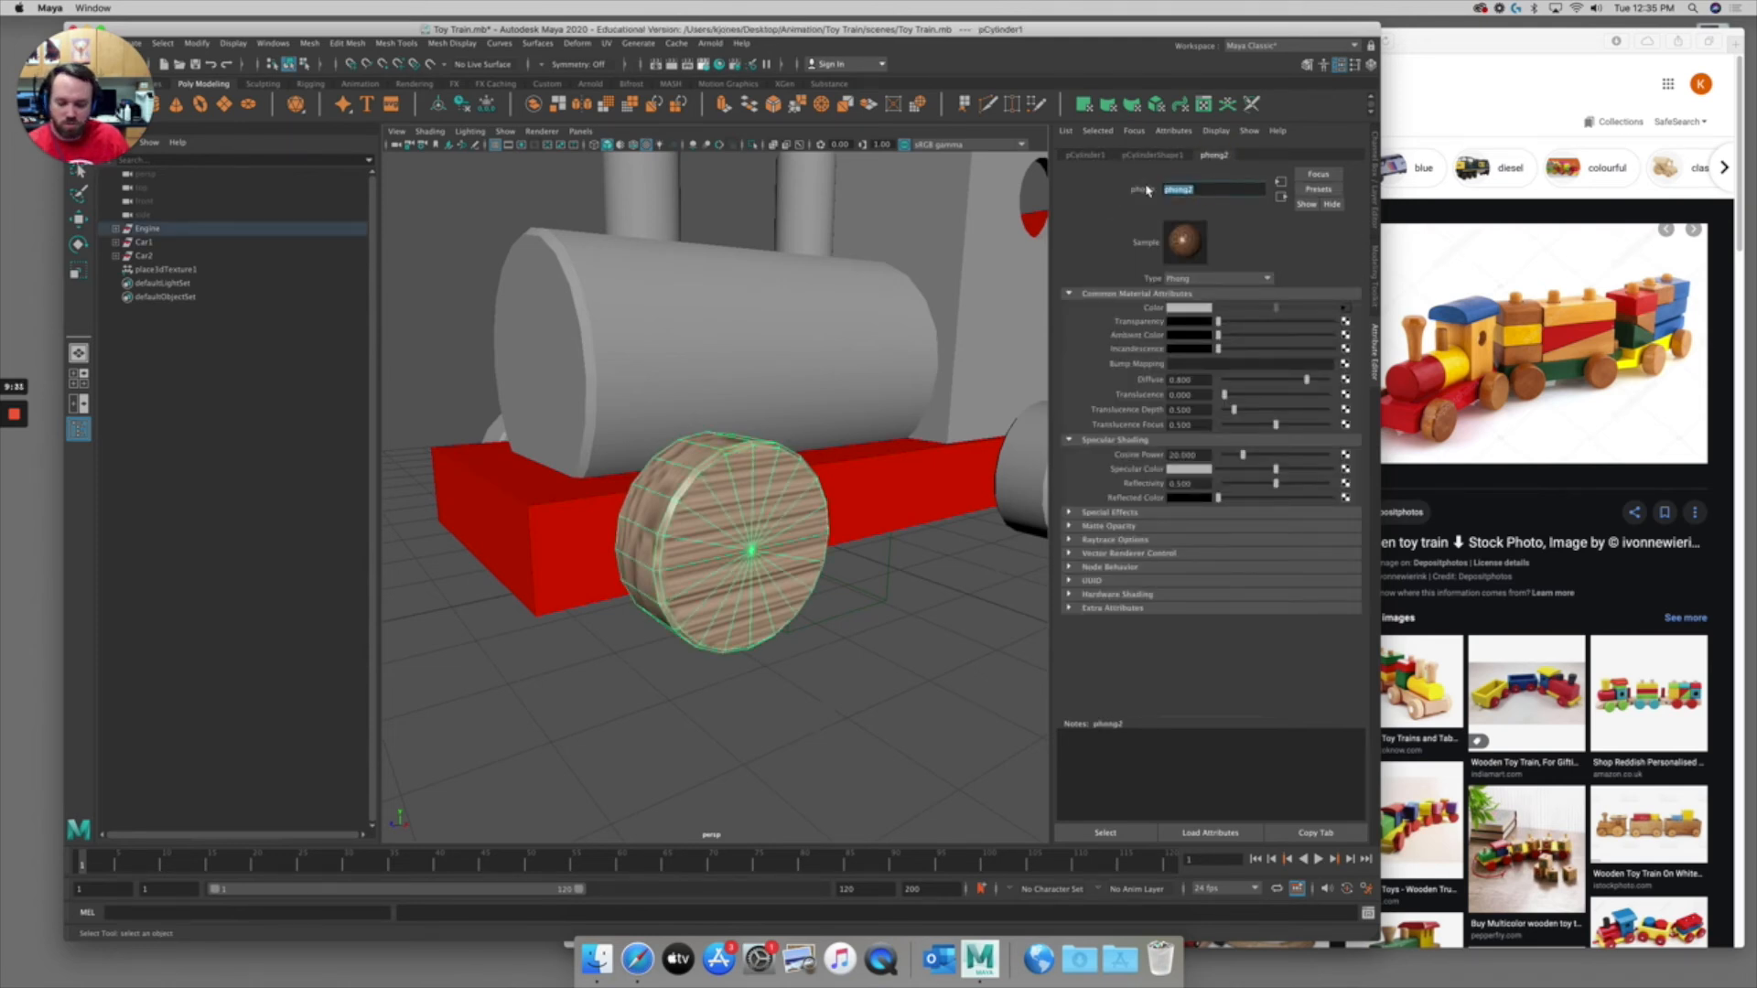
pyautogui.write('Wood')
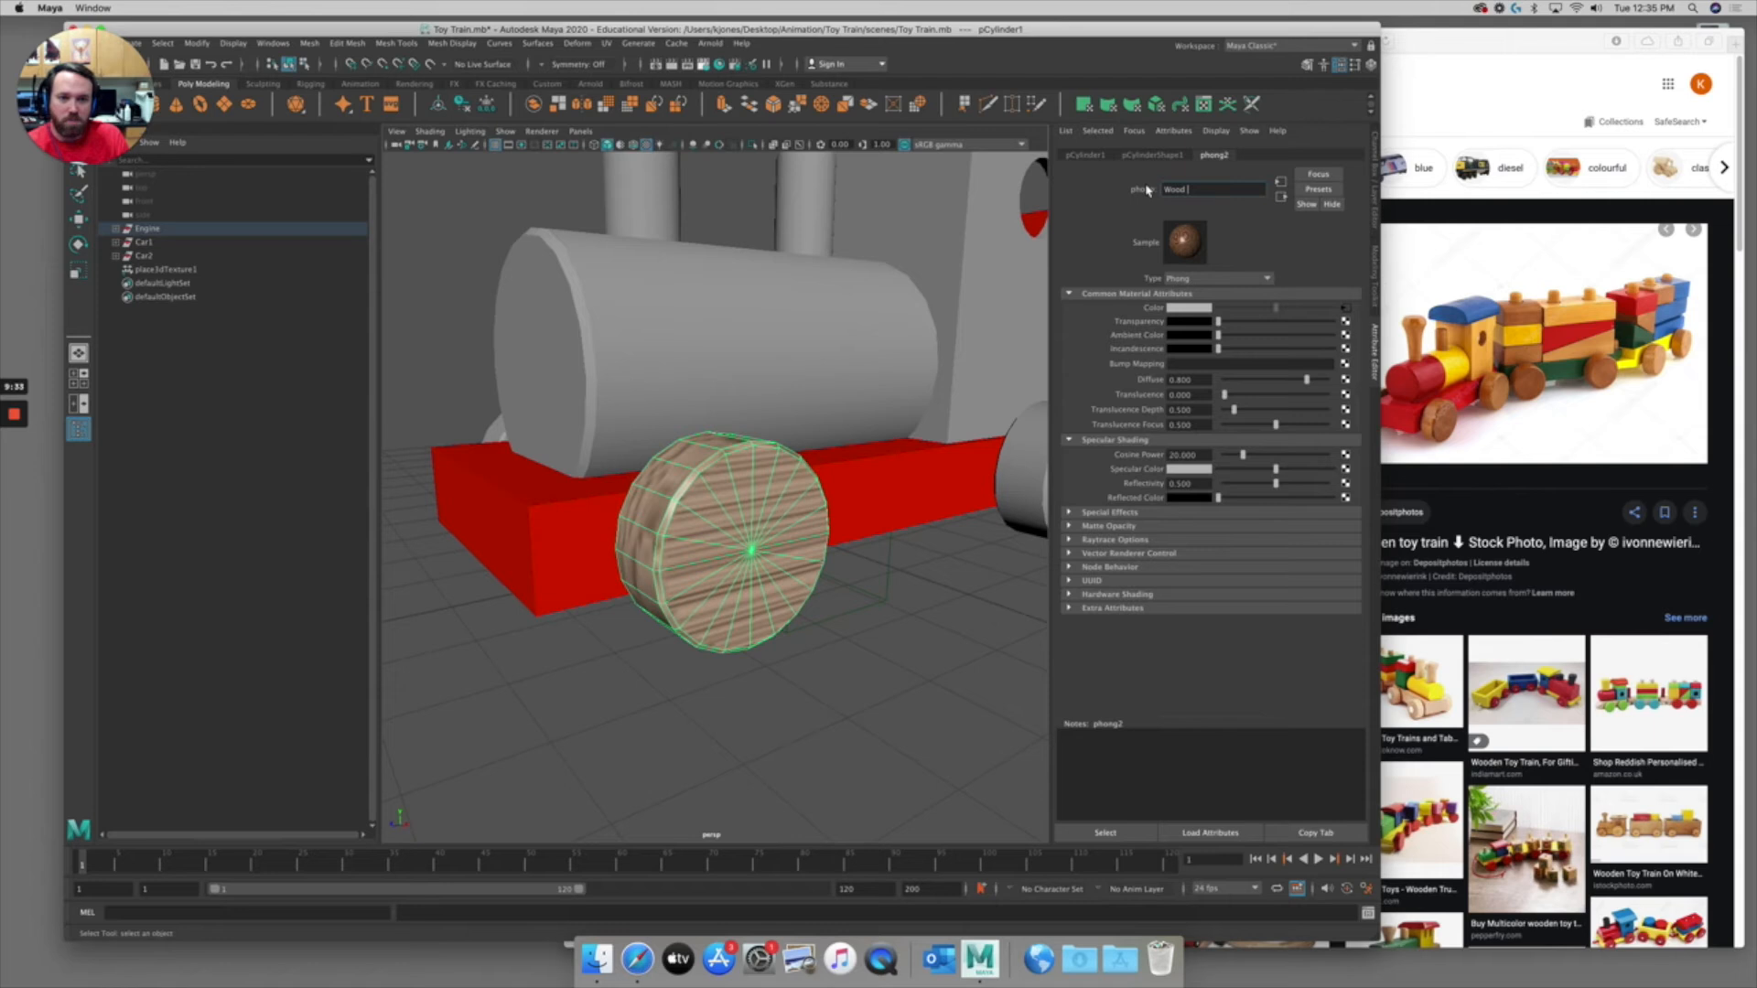
pyautogui.write(' Material')
pyautogui.press('Return')
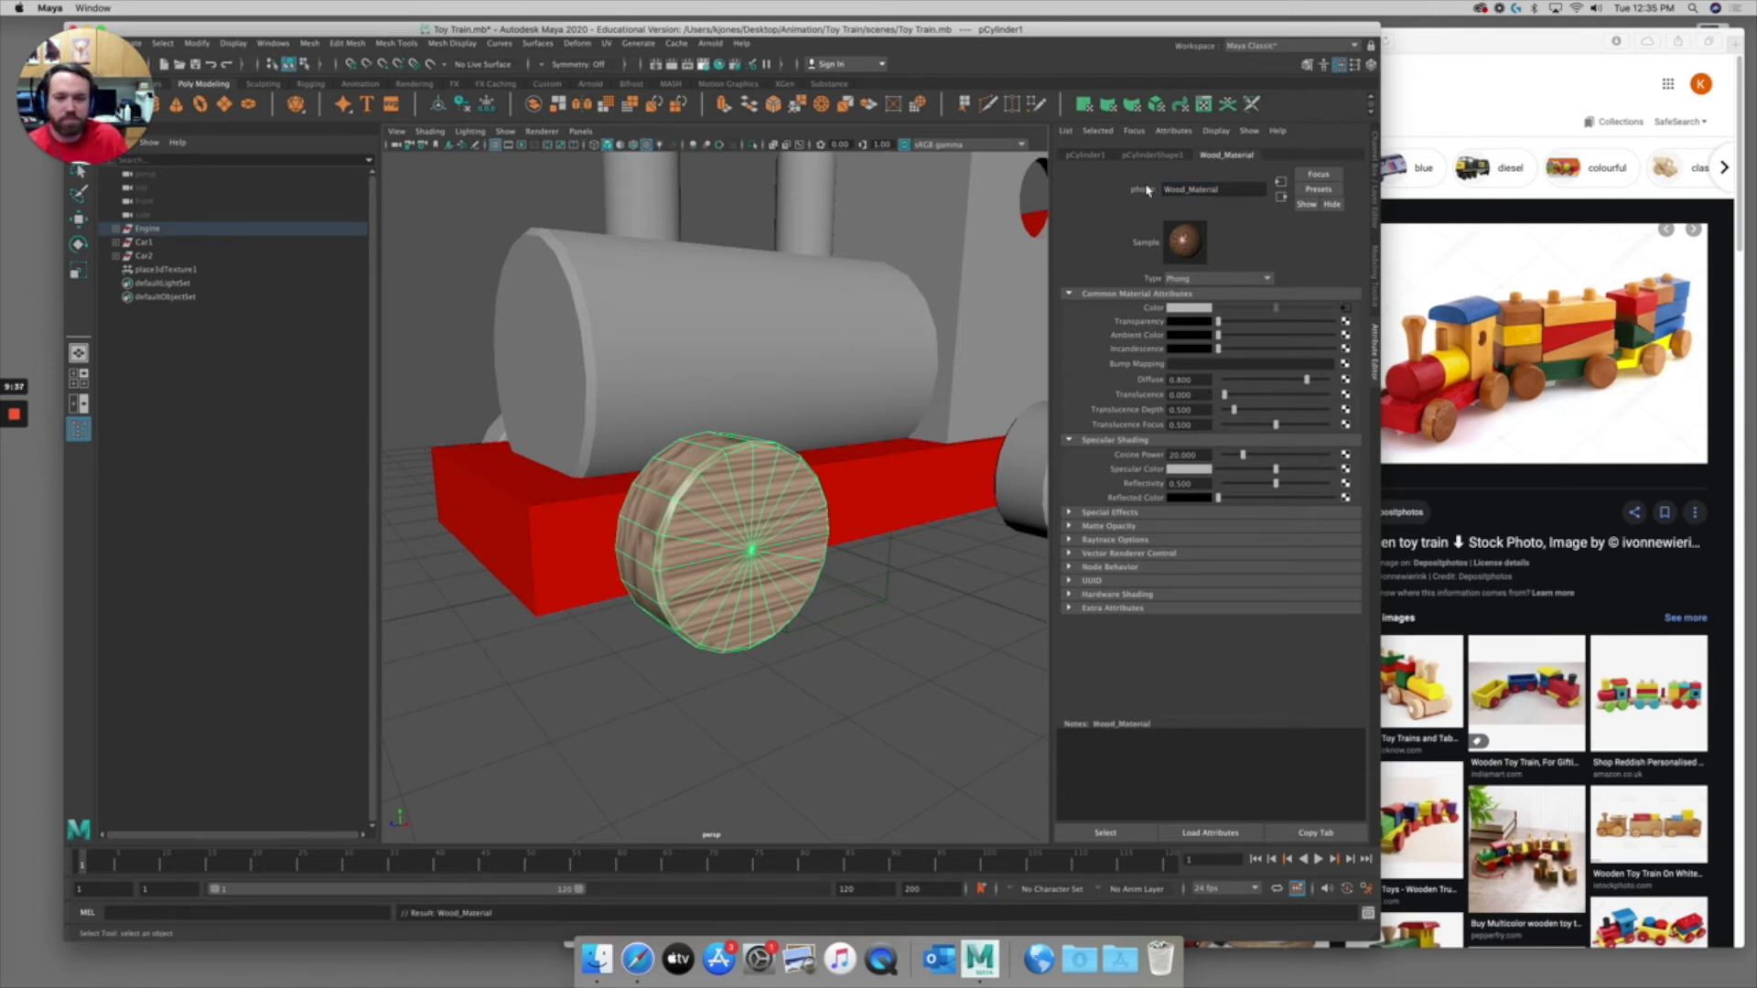
# Assign the existing Wood_Material to all the remaining wheels of the engine and both cars, on both sides of the train, and deselect them
pyautogui.scroll(-5, 905, 480)
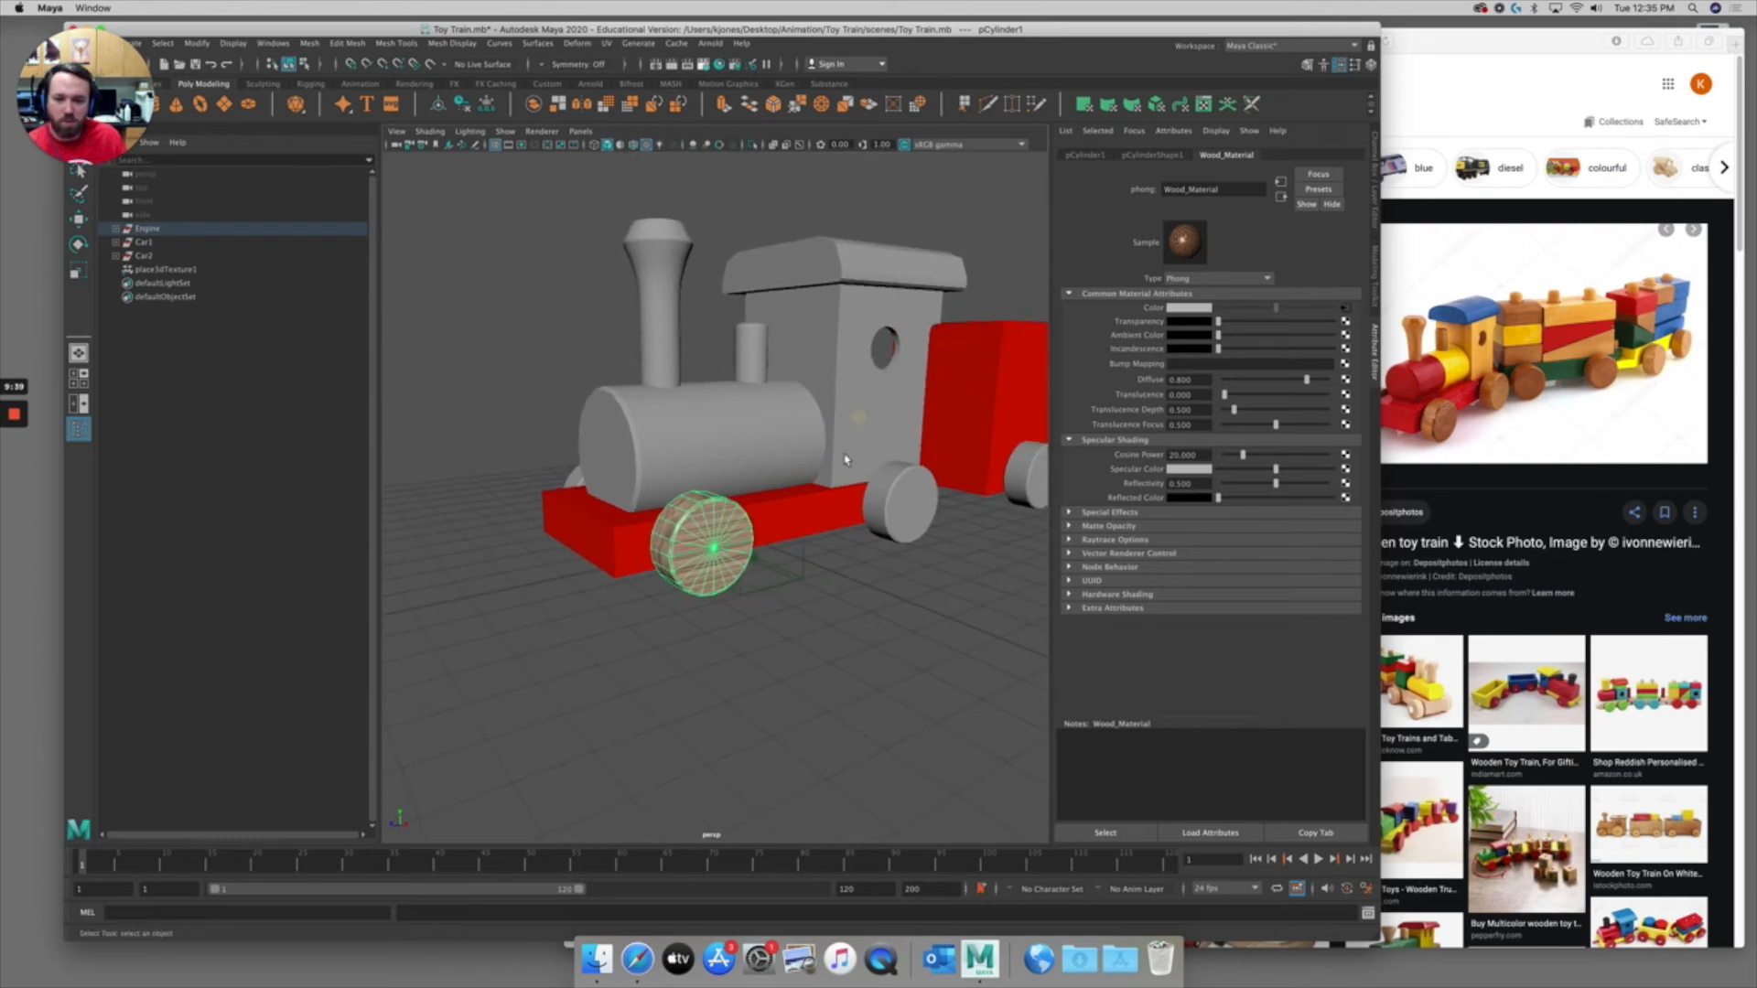
pyautogui.click(904, 497)
pyautogui.keyDown('alt'); pyautogui.moveTo(904, 489); pyautogui.dragTo(790, 511); pyautogui.keyUp('alt')
pyautogui.keyDown('shift'); pyautogui.click(957, 415); pyautogui.keyUp('shift')
pyautogui.scroll(-3, 879, 468)
pyautogui.keyDown('shift'); pyautogui.click(907, 477); pyautogui.keyUp('shift')
pyautogui.keyDown('shift'); pyautogui.click(999, 447); pyautogui.keyUp('shift')
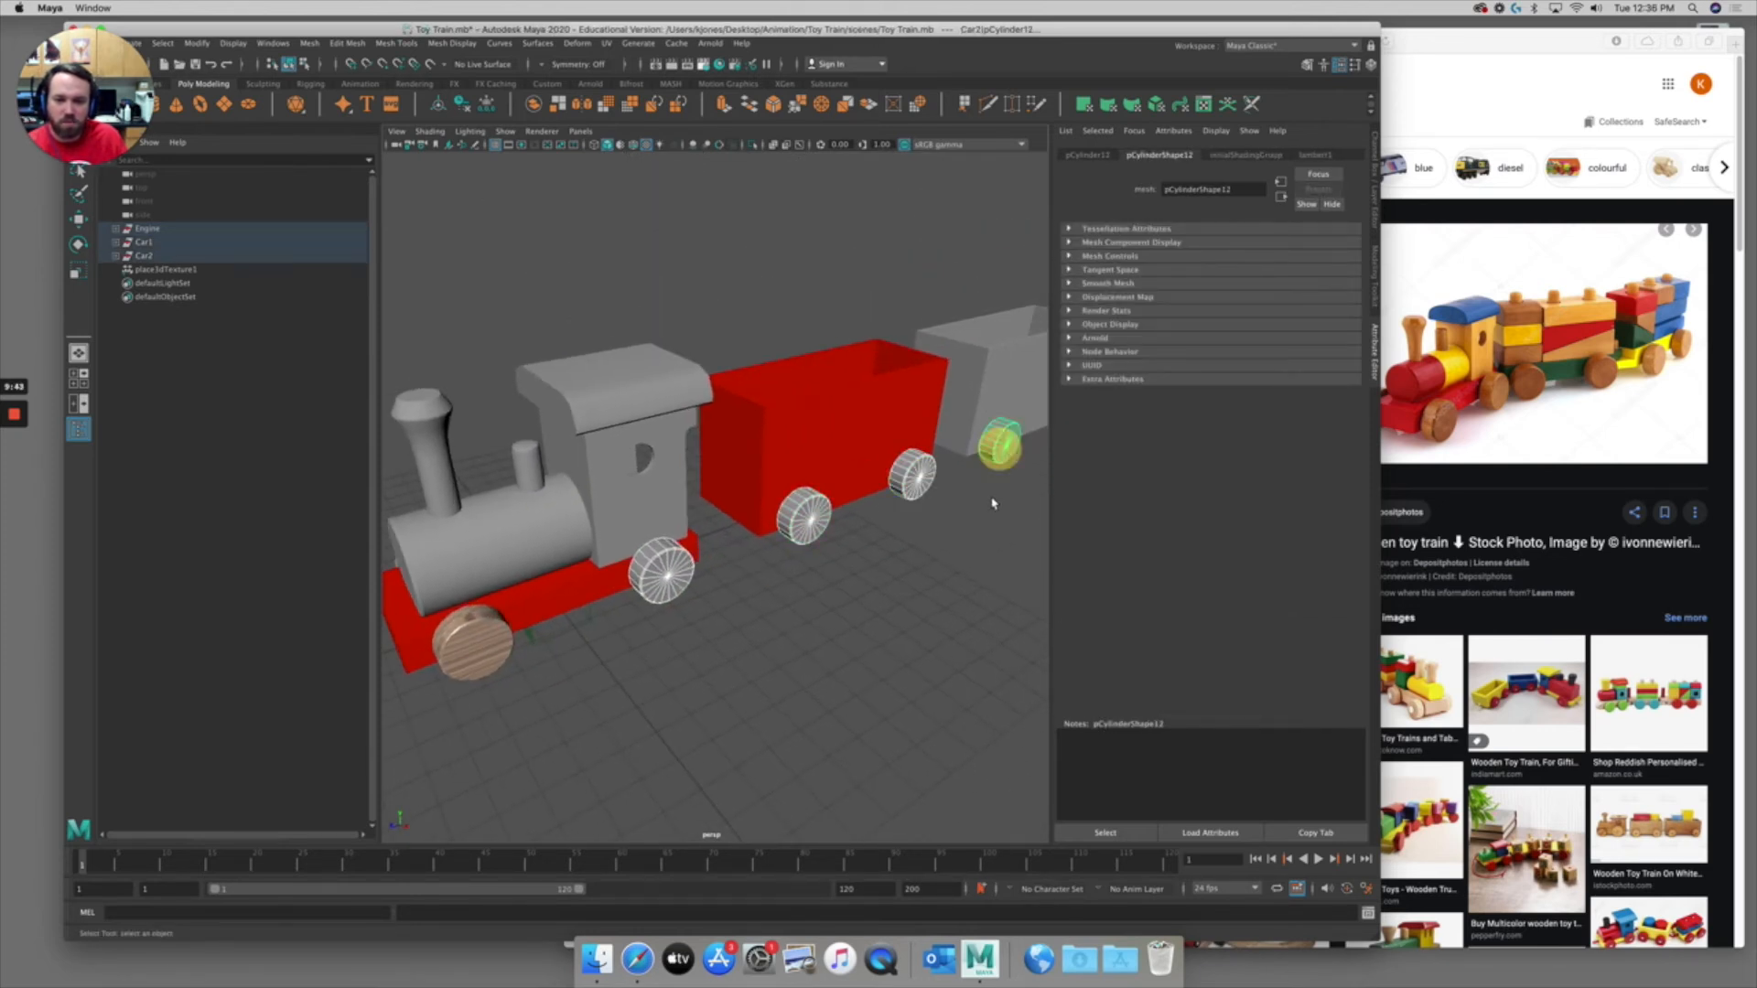
pyautogui.keyDown('alt'); pyautogui.moveTo(992, 502); pyautogui.dragTo(898, 499); pyautogui.keyUp('alt')
pyautogui.keyDown('shift'); pyautogui.click(991, 442); pyautogui.keyUp('shift')
pyautogui.keyDown('alt'); pyautogui.moveTo(585, 584); pyautogui.dragTo(832, 503); pyautogui.keyUp('alt')
pyautogui.keyDown('shift'); pyautogui.click(792, 780); pyautogui.keyUp('shift')
pyautogui.keyDown('shift'); pyautogui.click(691, 627); pyautogui.keyUp('shift')
pyautogui.keyDown('shift'); pyautogui.click(640, 535); pyautogui.keyUp('shift')
pyautogui.keyDown('shift'); pyautogui.click(592, 449); pyautogui.keyUp('shift')
pyautogui.keyDown('shift'); pyautogui.click(580, 423); pyautogui.keyUp('shift')
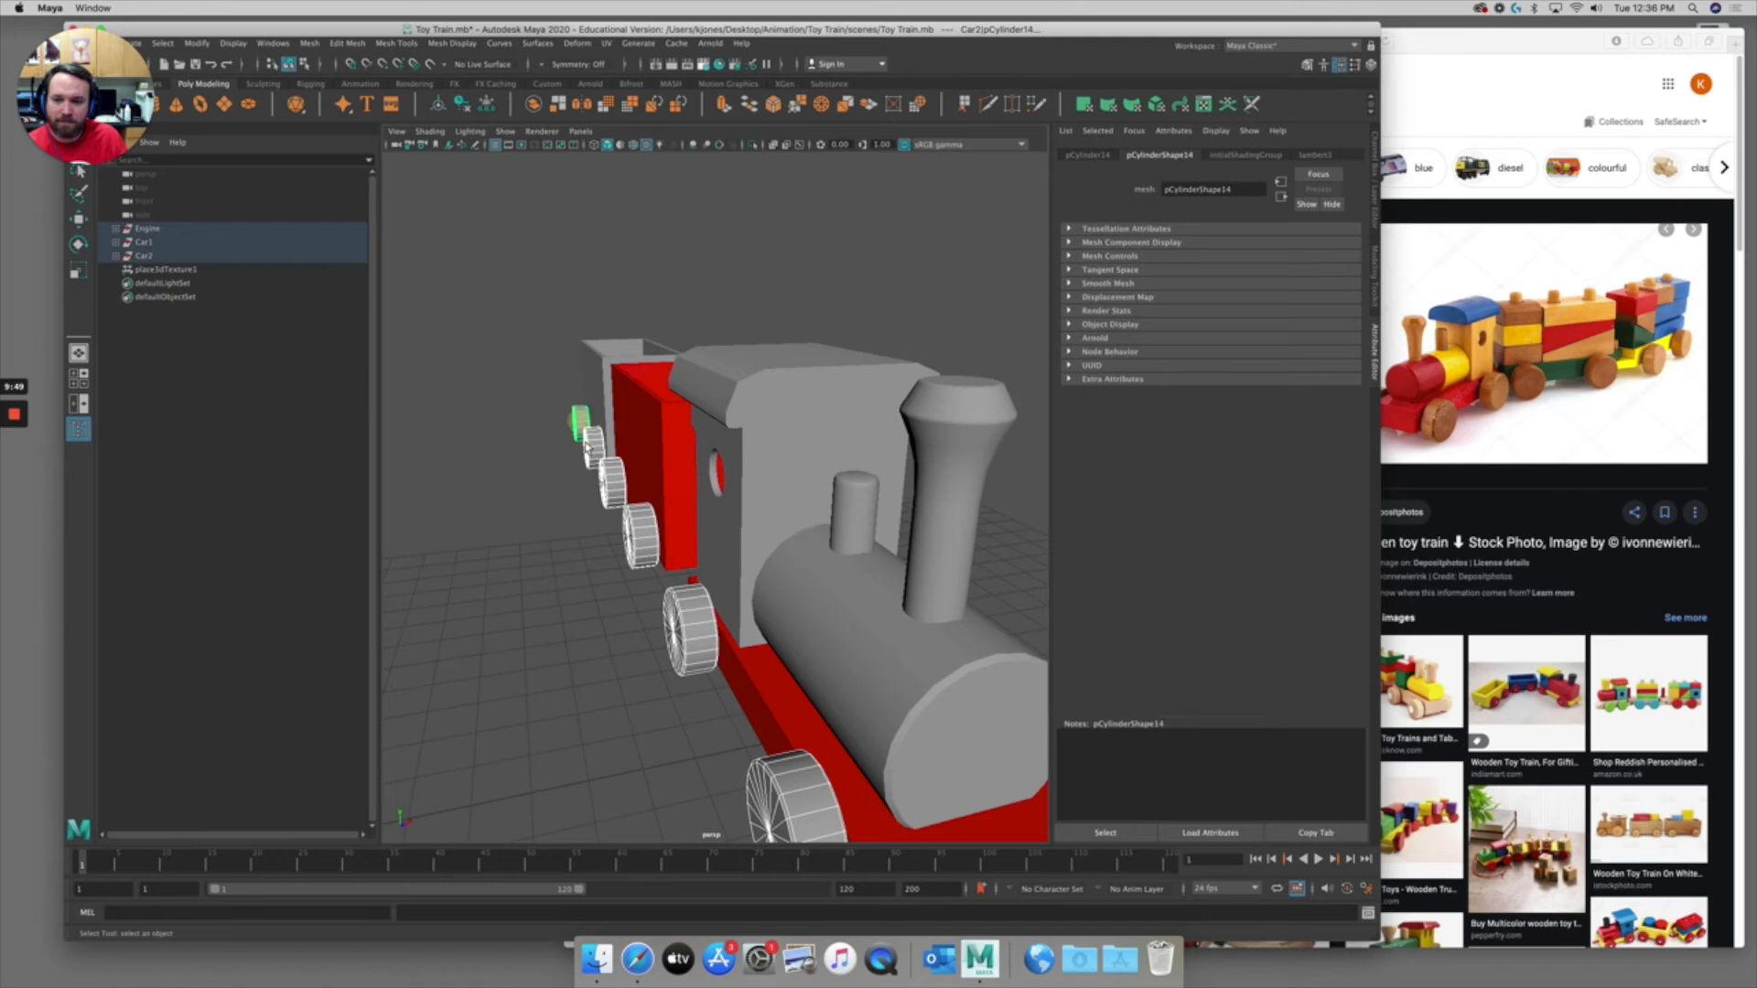
pyautogui.moveTo(590, 443); pyautogui.dragTo(693, 845, button='right')
pyautogui.keyDown('alt'); pyautogui.moveTo(917, 658); pyautogui.dragTo(808, 644); pyautogui.keyUp('alt')
pyautogui.click(835, 660)
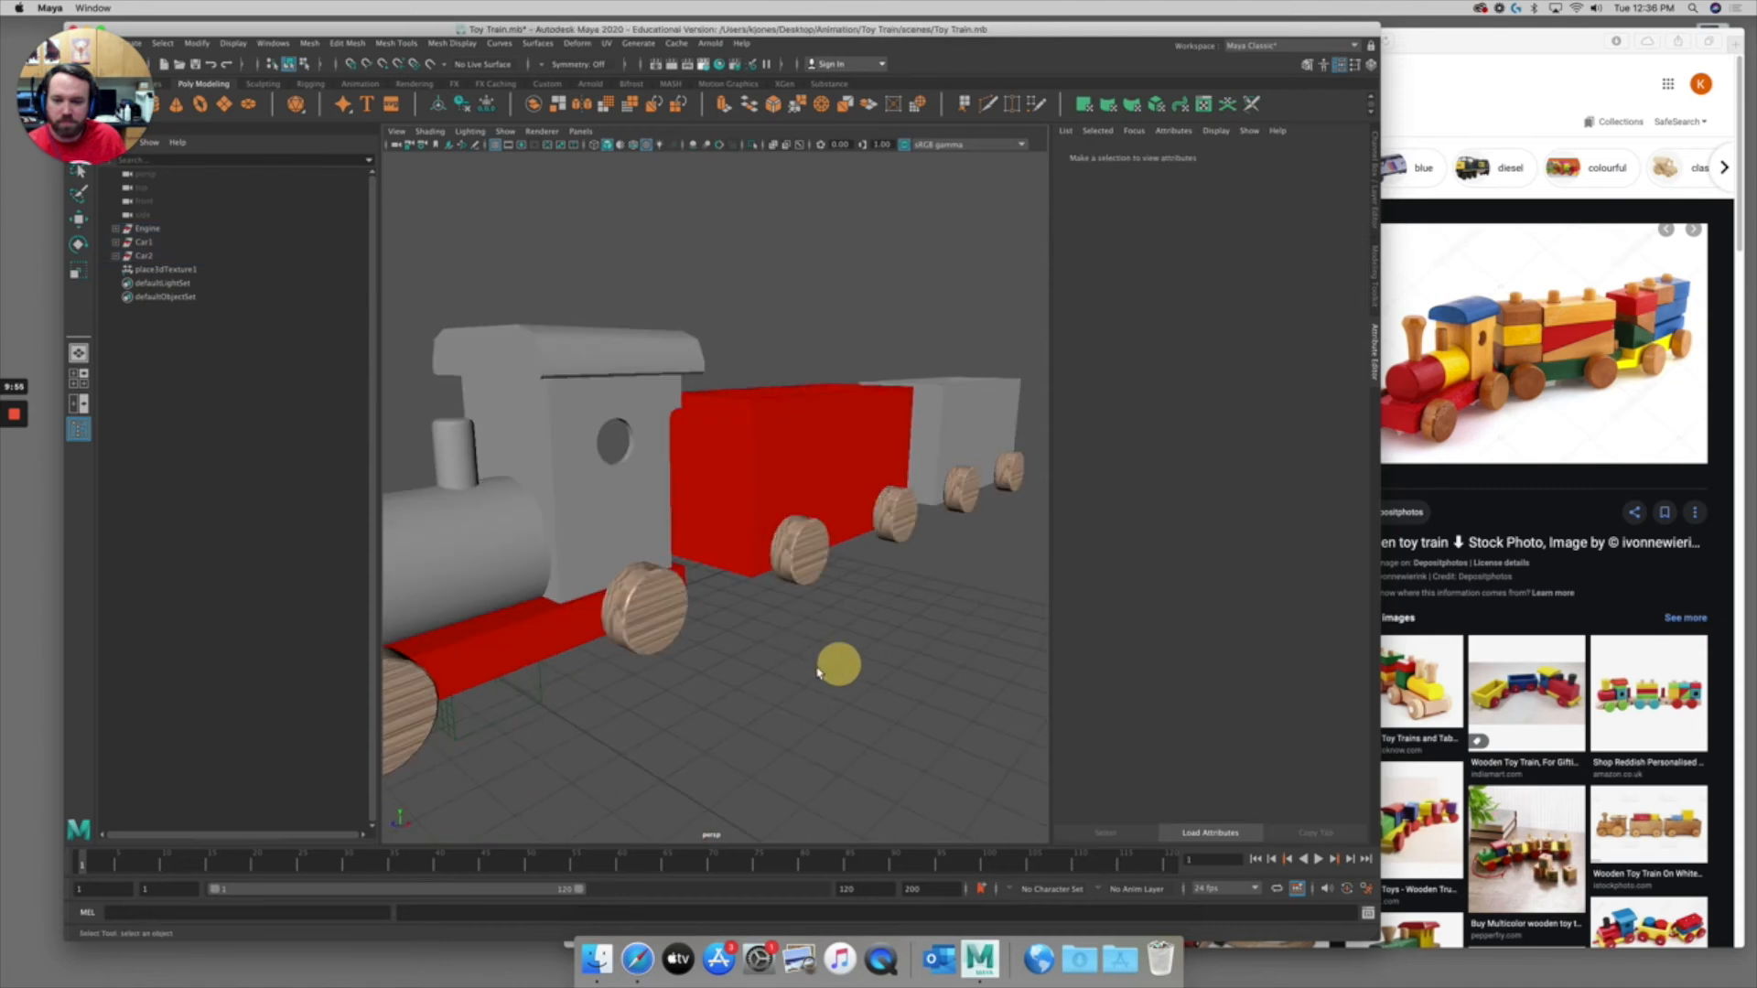
# Insert an edge loop around the engine's horizontal boiler cylinder, just in front of the small chimney
pyautogui.keyDown('alt'); pyautogui.moveTo(839, 662); pyautogui.dragTo(885, 661, button='middle'); pyautogui.keyUp('alt')
pyautogui.keyDown('alt'); pyautogui.moveTo(885, 660); pyautogui.dragTo(821, 629, button='right'); pyautogui.keyUp('alt')
pyautogui.keyDown('alt'); pyautogui.moveTo(821, 630); pyautogui.dragTo(887, 654, button='middle'); pyautogui.keyUp('alt')
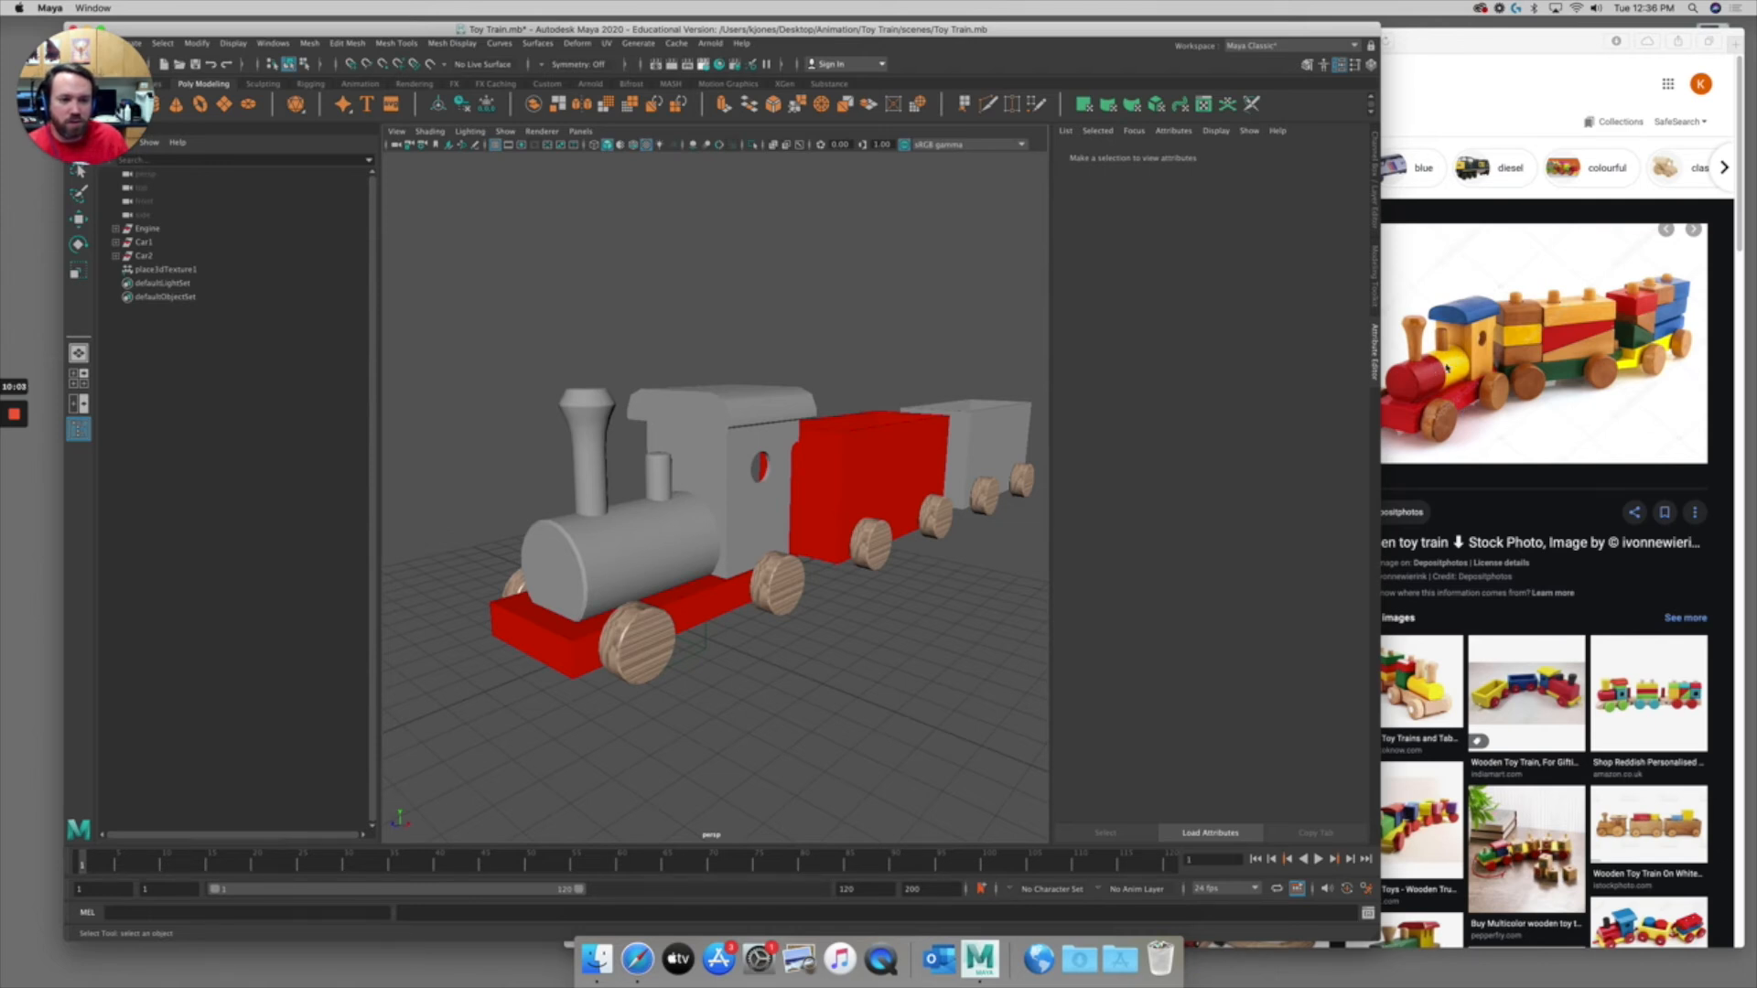
pyautogui.click(638, 508)
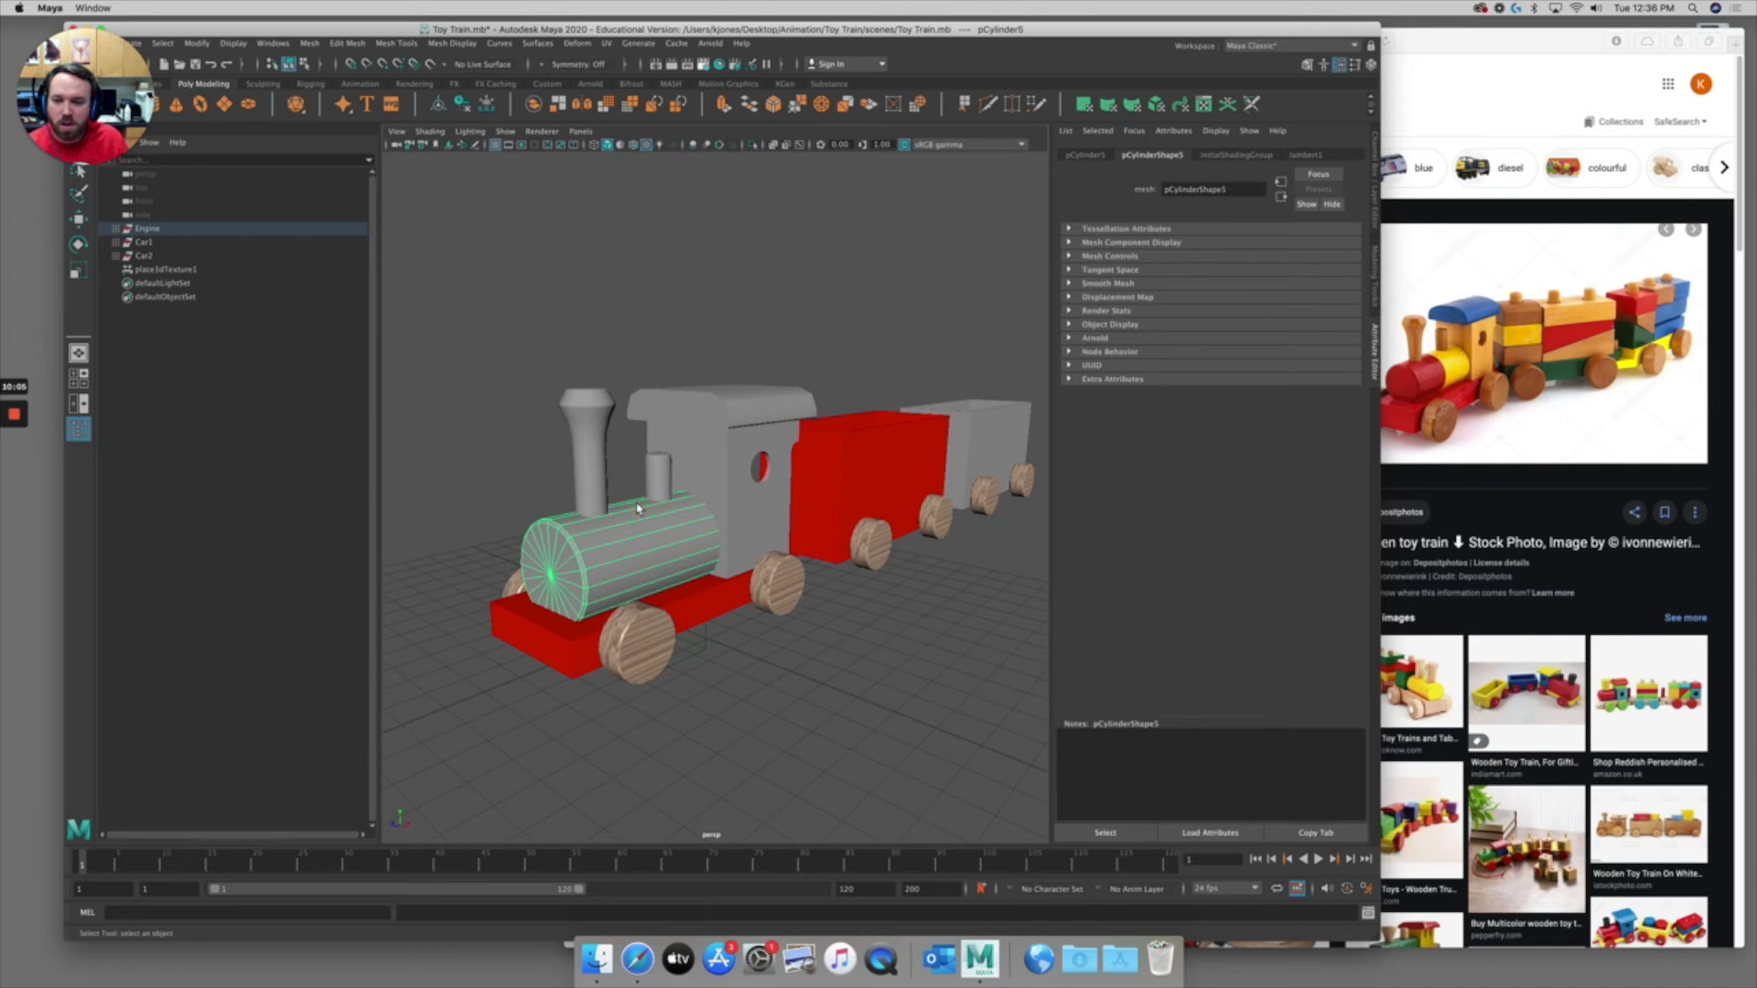
pyautogui.keyDown('alt'); pyautogui.moveTo(630, 500); pyautogui.dragTo(683, 491, button='middle'); pyautogui.keyUp('alt')
pyautogui.keyDown('alt'); pyautogui.moveTo(684, 492); pyautogui.dragTo(649, 494); pyautogui.keyUp('alt')
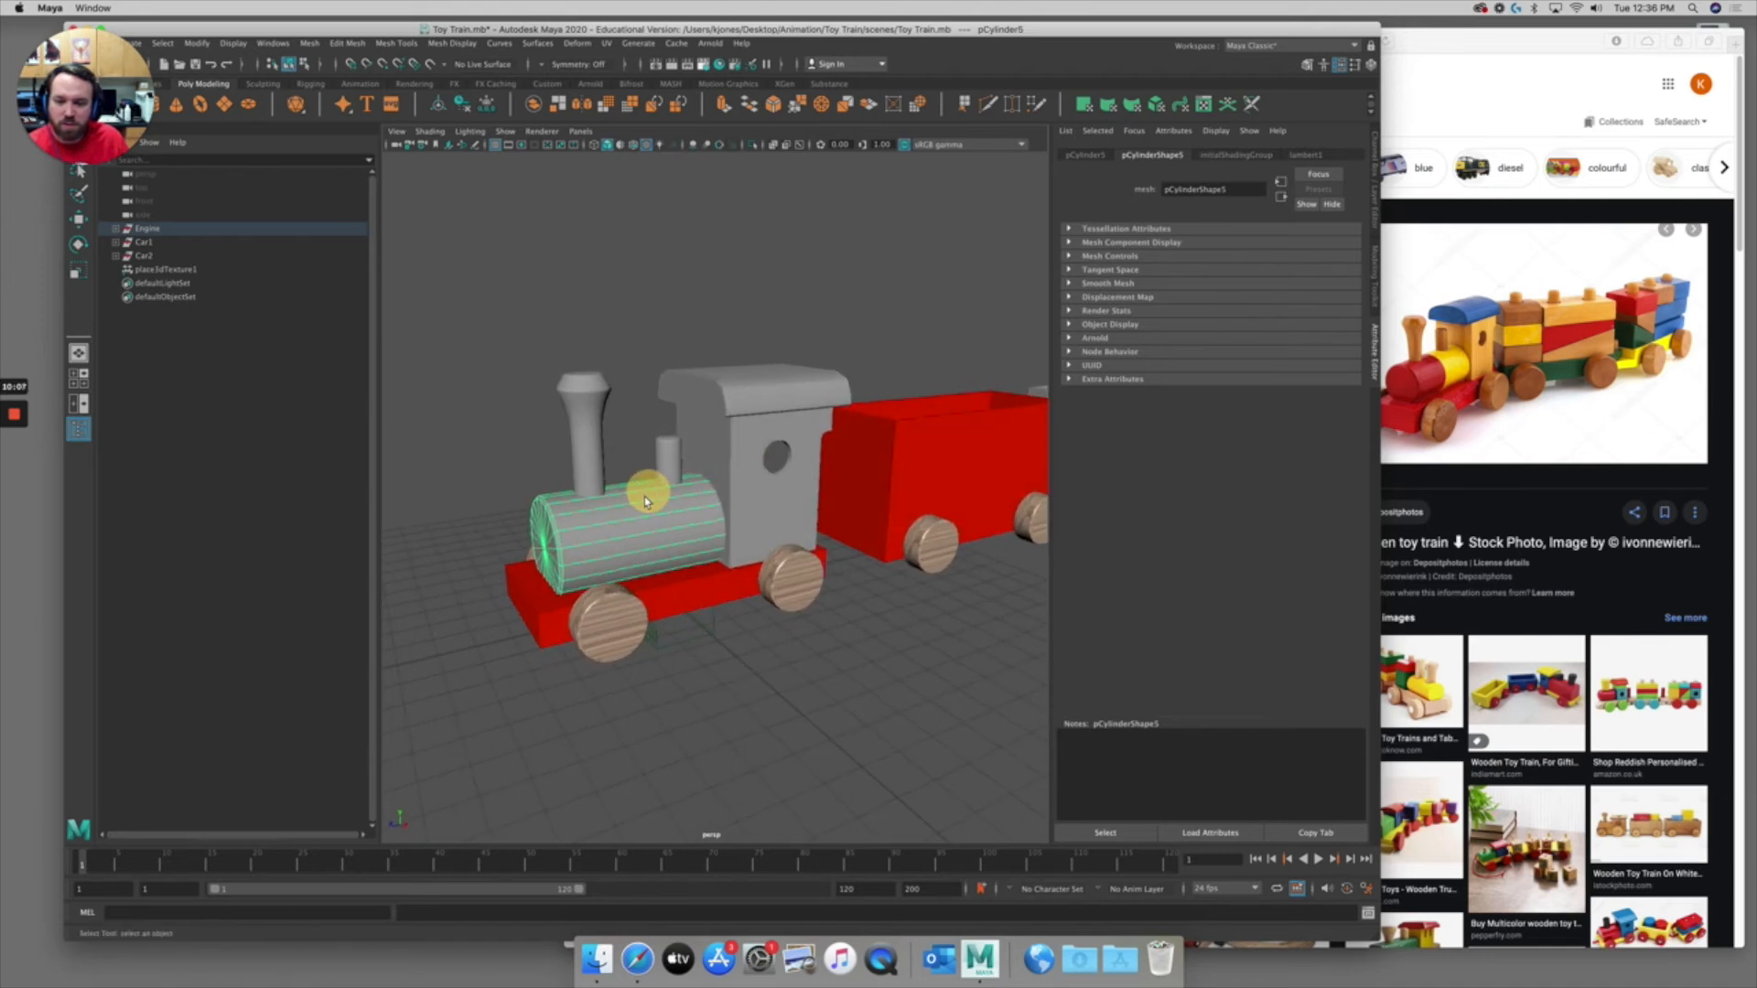
pyautogui.keyDown('alt'); pyautogui.moveTo(624, 507); pyautogui.dragTo(697, 498, button='right'); pyautogui.keyUp('alt')
pyautogui.keyDown('alt'); pyautogui.moveTo(696, 498); pyautogui.dragTo(729, 507); pyautogui.keyUp('alt')
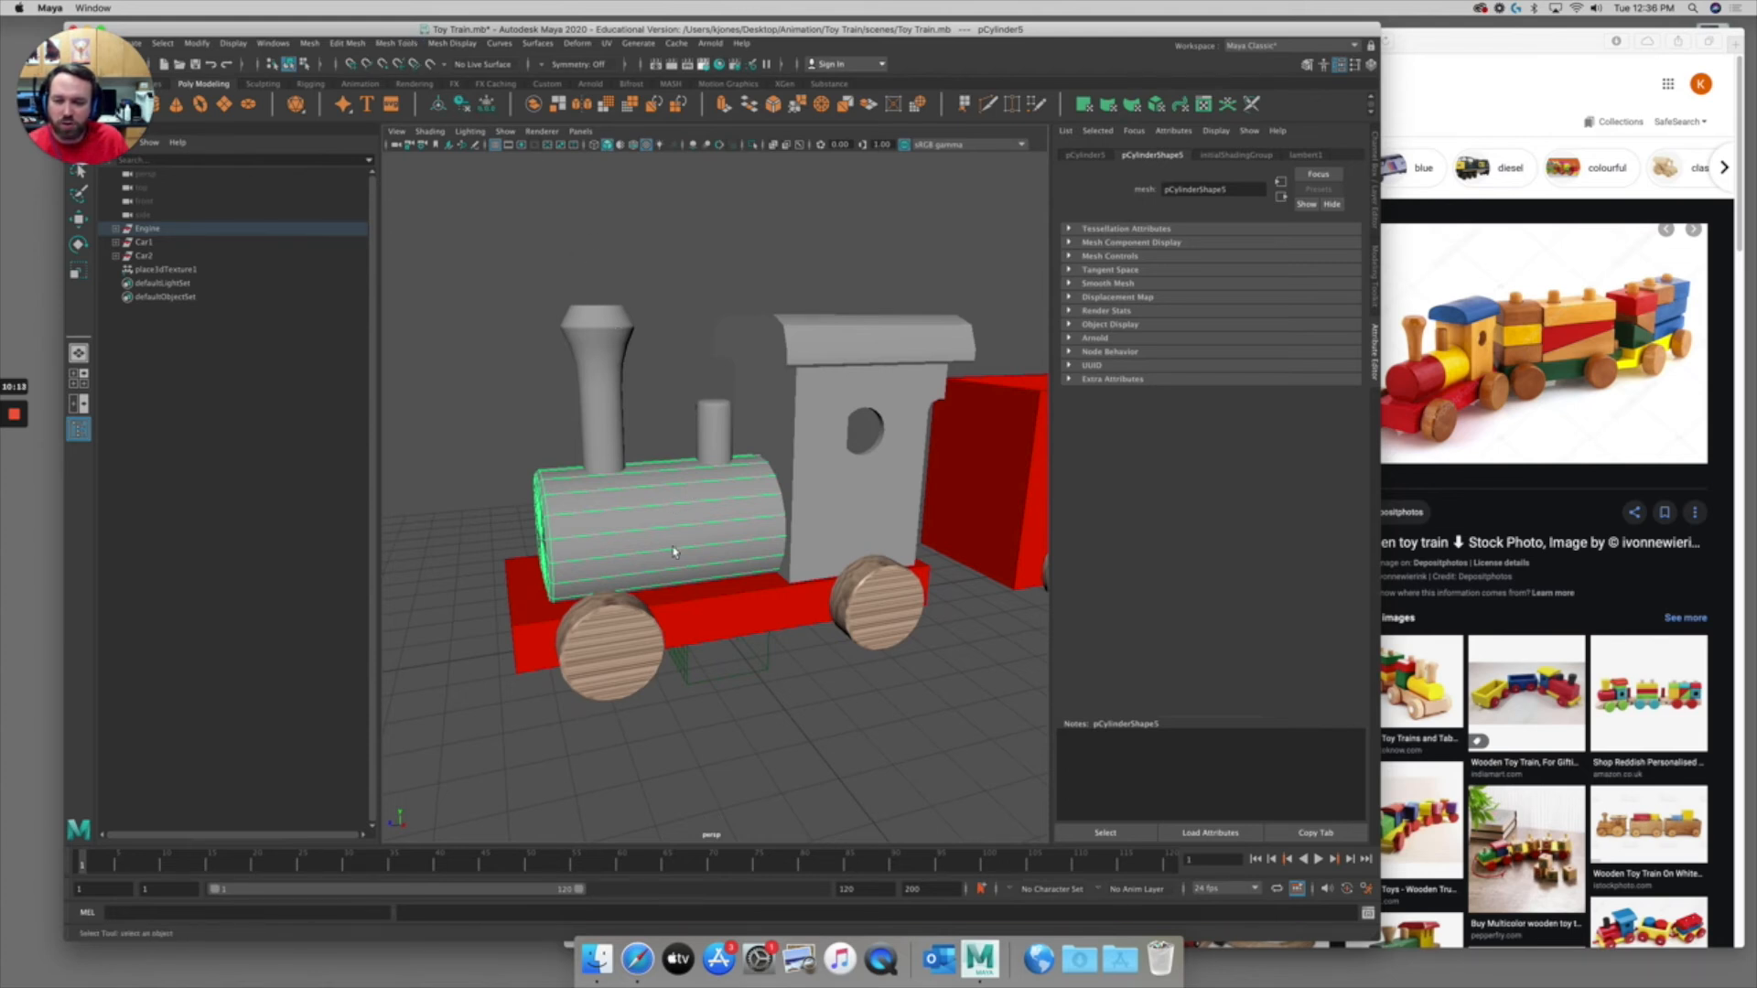
pyautogui.click(349, 43)
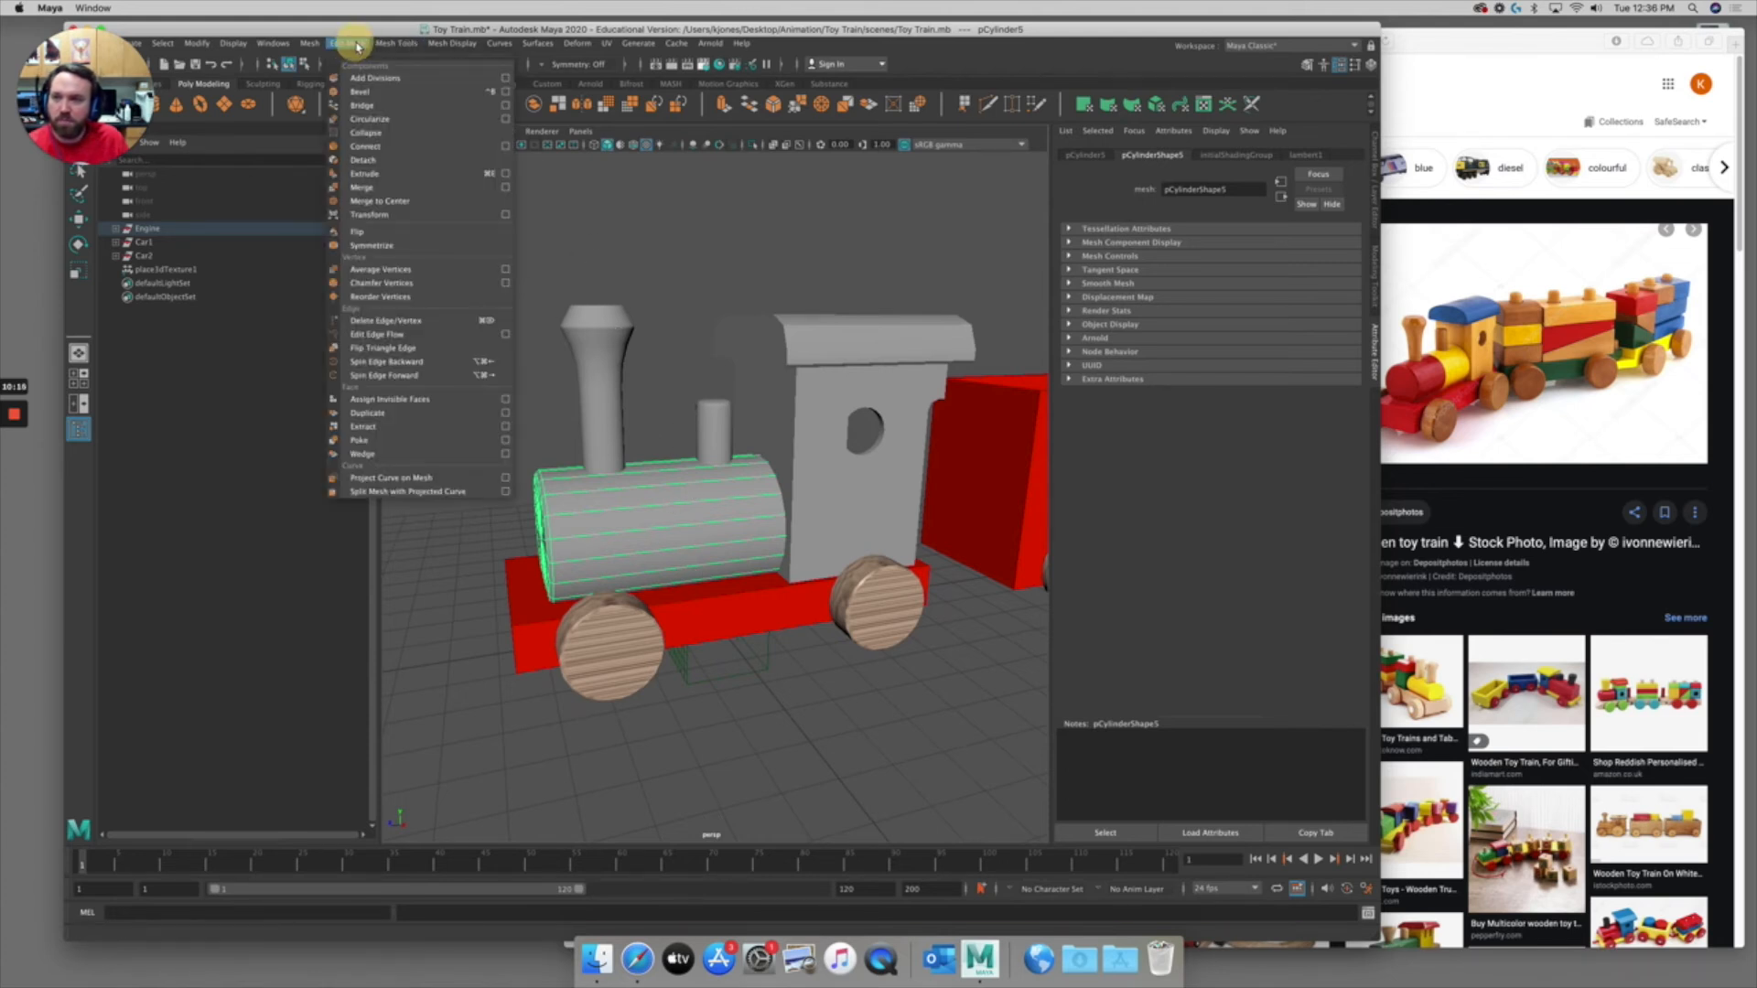
pyautogui.moveTo(395, 43)
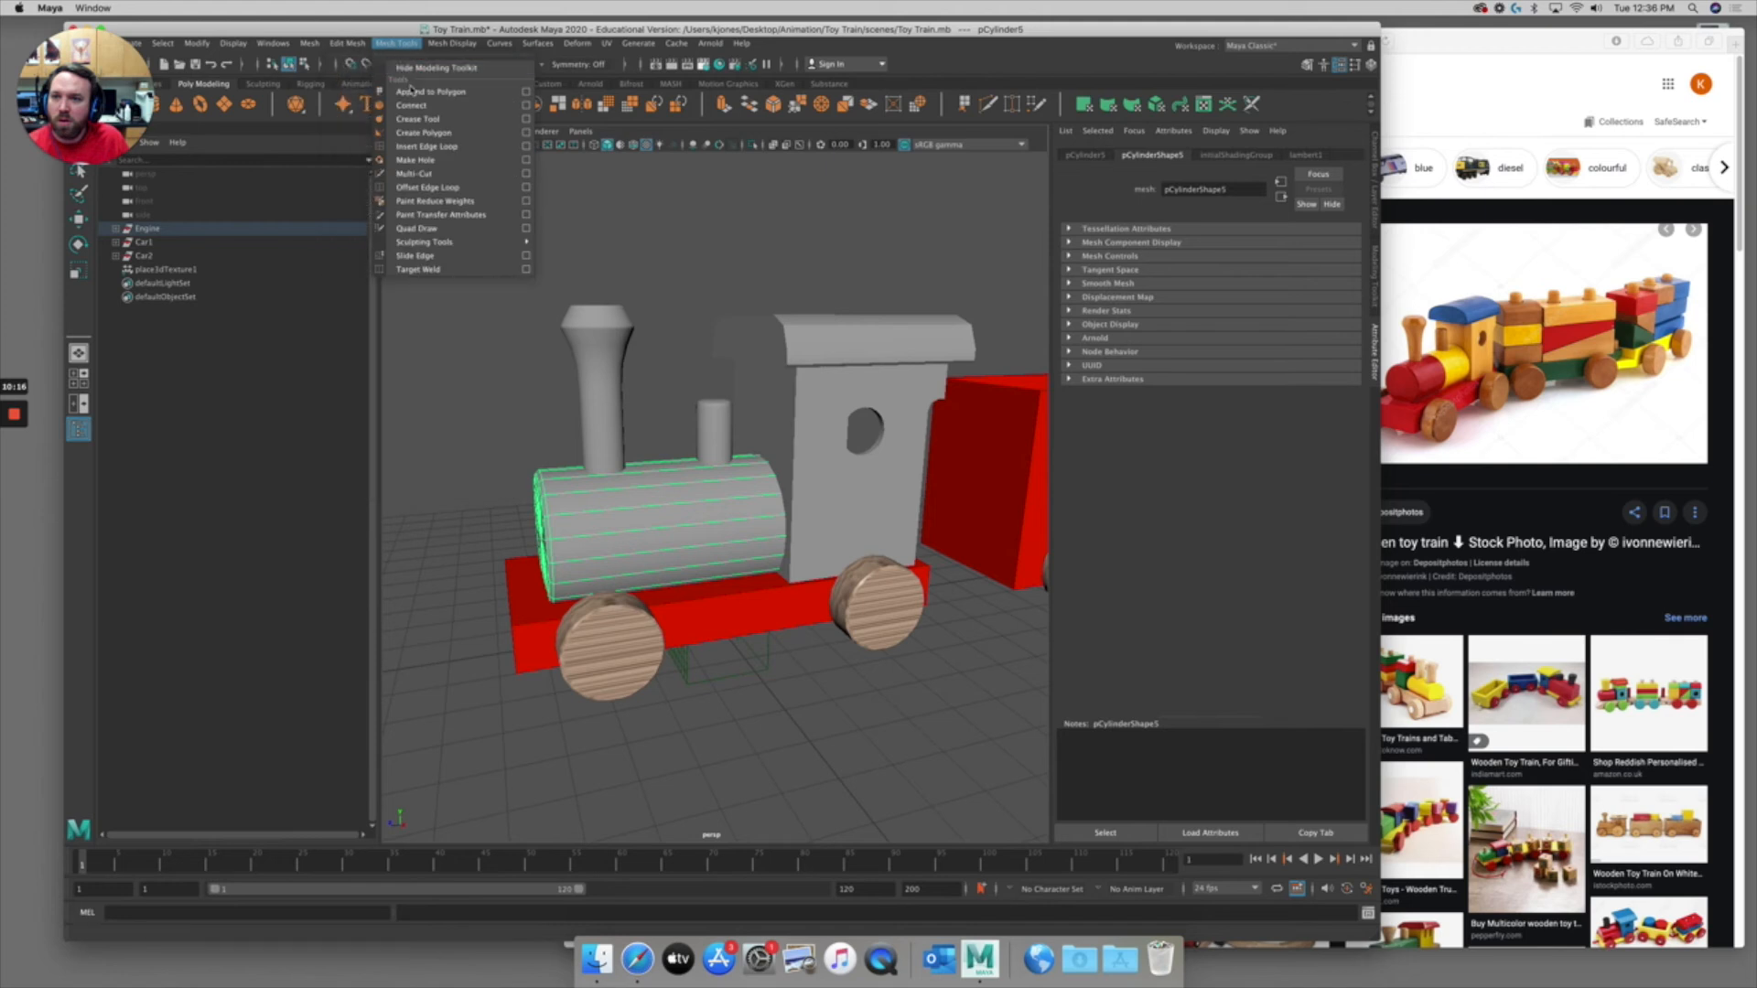
pyautogui.click(422, 144)
pyautogui.click(677, 471)
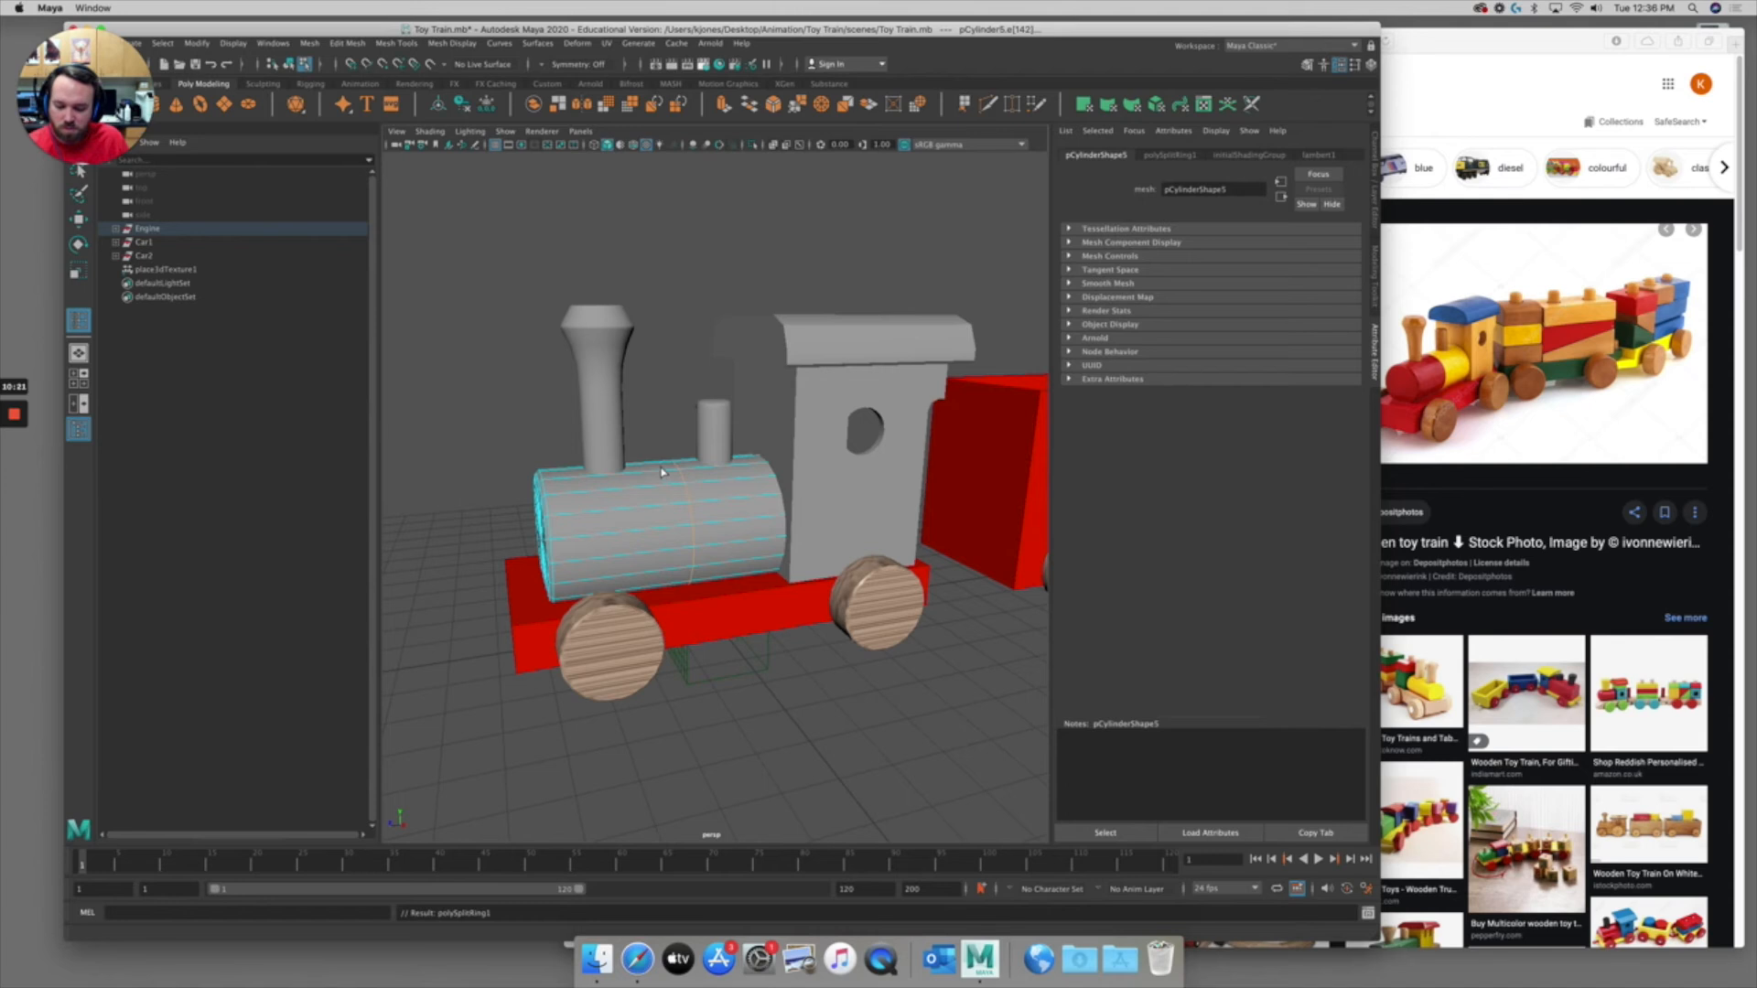
# Leave the edge loop tool and assign the existing Red_Material to the whole boiler cylinder
pyautogui.press('w')
pyautogui.moveTo(677, 469); pyautogui.dragTo(760, 860, button='right')
# Select the boiler's faces between the new edge loop and the cab, and assign a new Phong material to them
pyautogui.moveTo(681, 463); pyautogui.dragTo(688, 498, button='right')
pyautogui.keyDown('alt'); pyautogui.moveTo(700, 506); pyautogui.dragTo(684, 495); pyautogui.keyUp('alt')
pyautogui.moveTo(651, 348); pyautogui.dragTo(853, 659)
pyautogui.keyDown('alt'); pyautogui.moveTo(730, 568); pyautogui.dragTo(729, 578); pyautogui.keyUp('alt')
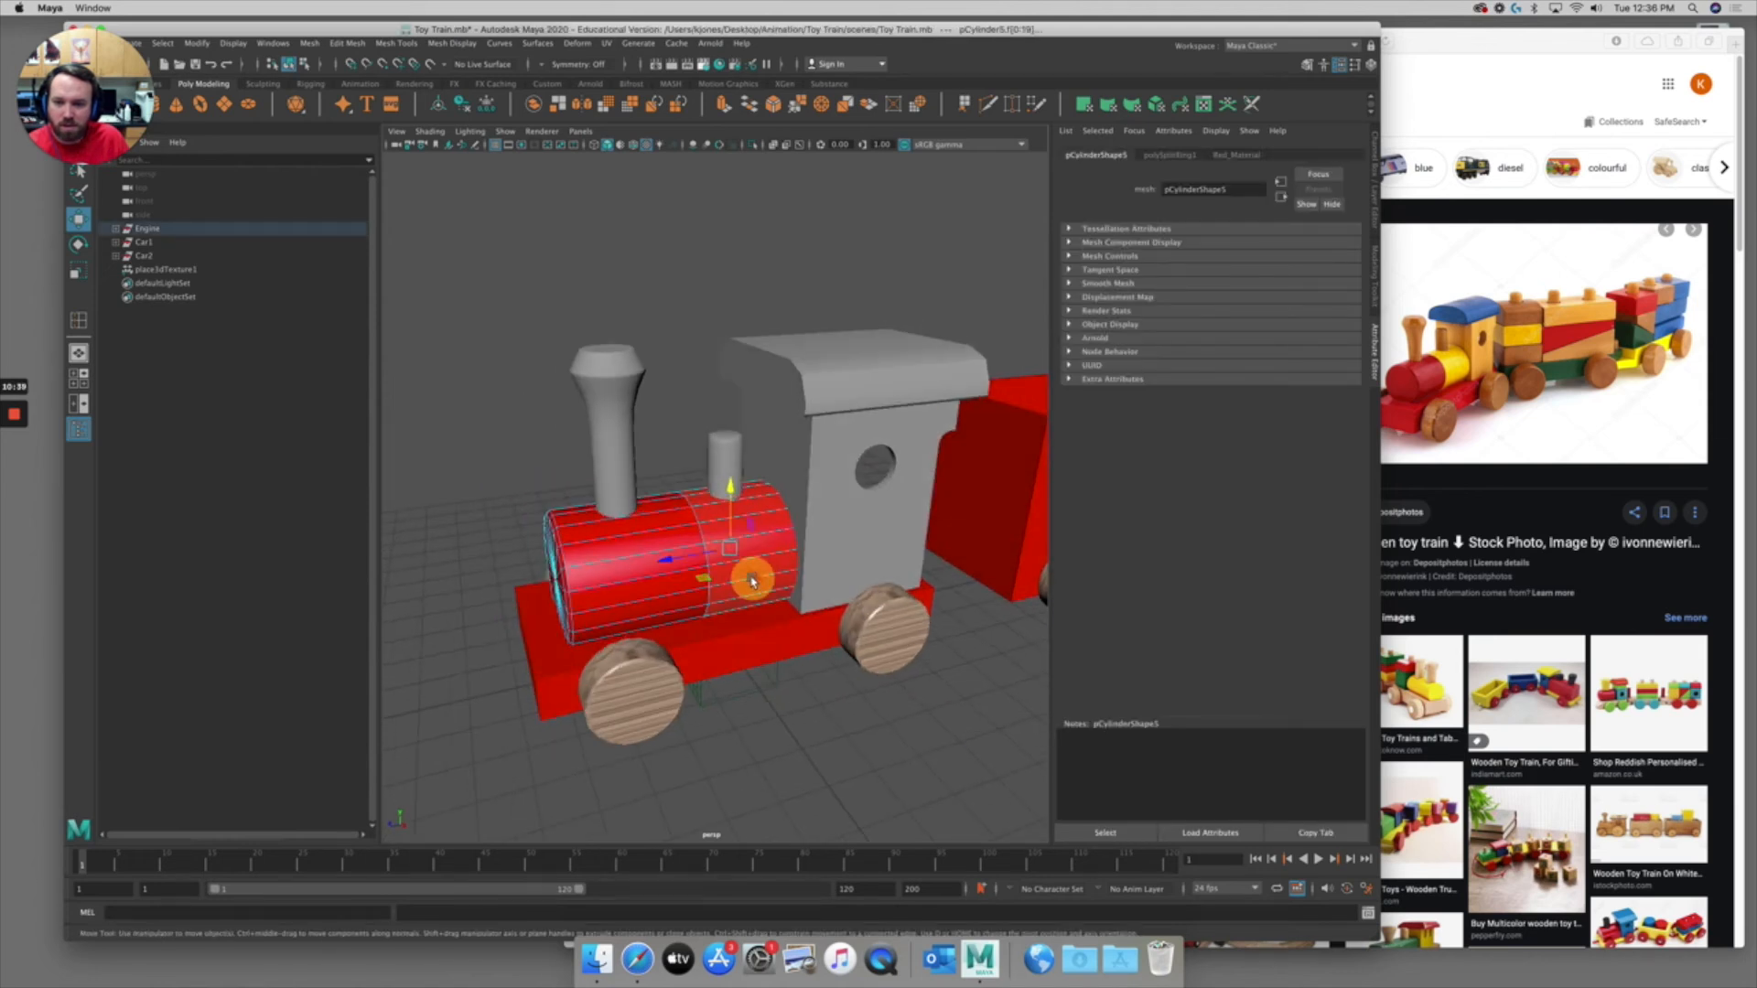
pyautogui.rightClick(765, 509)
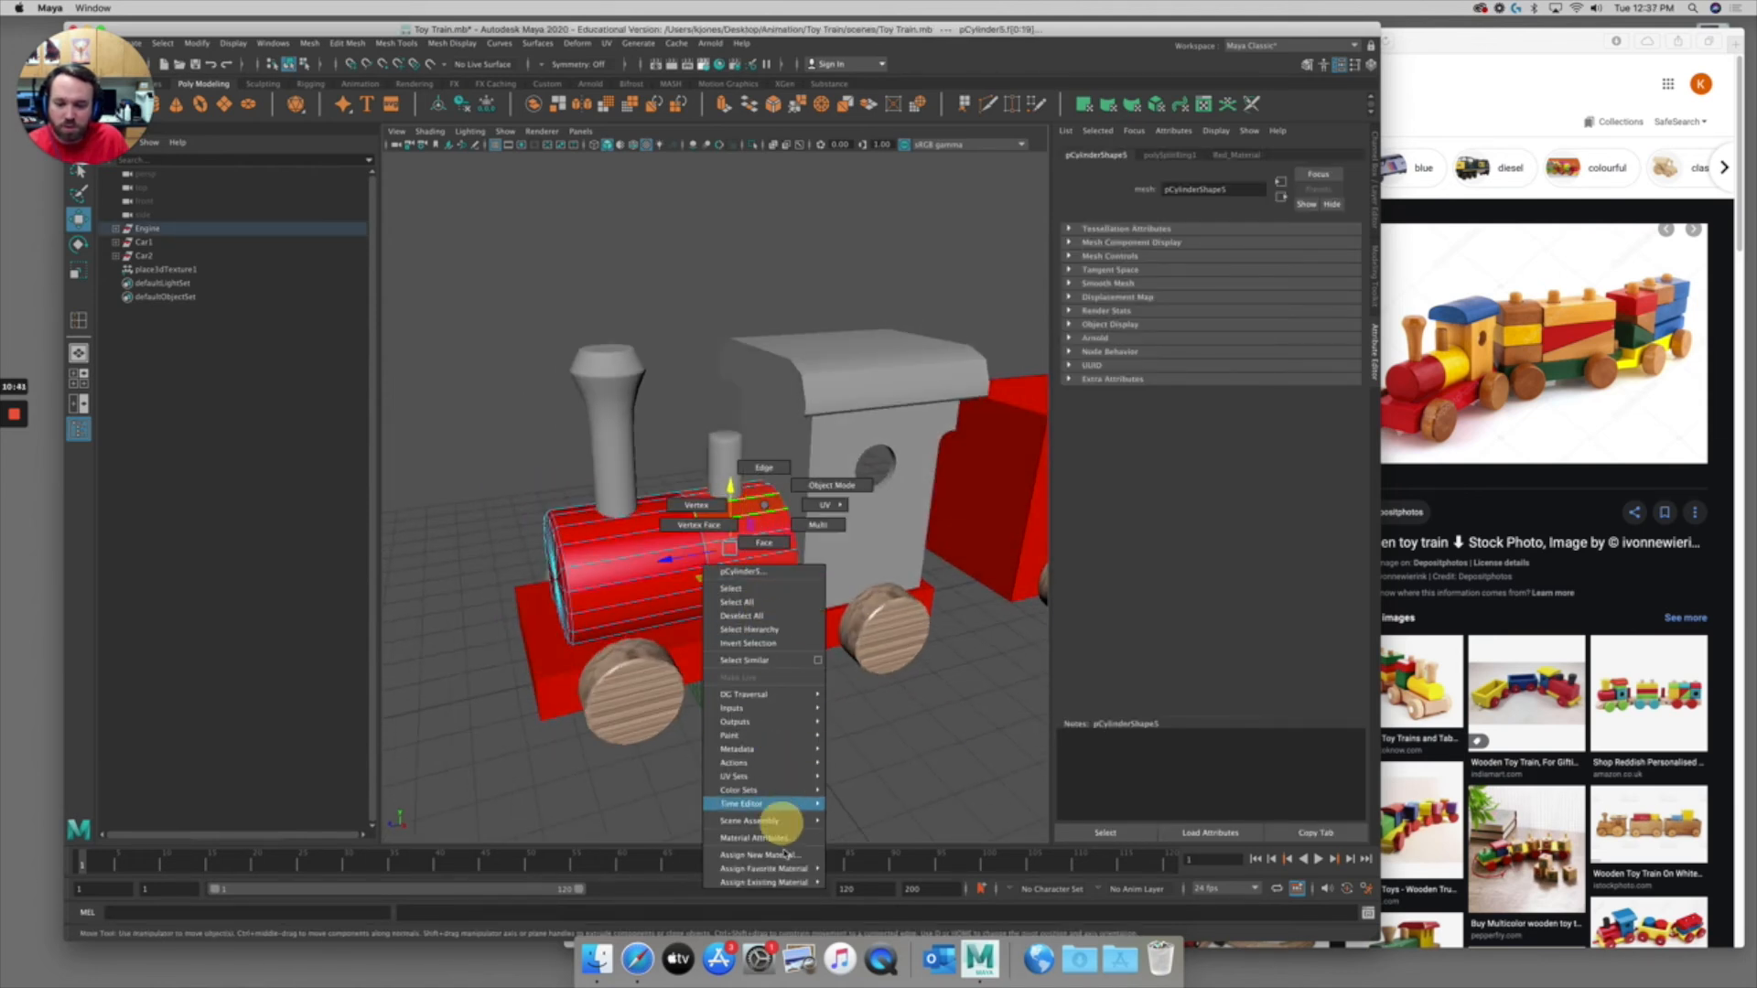
pyautogui.moveTo(790, 869)
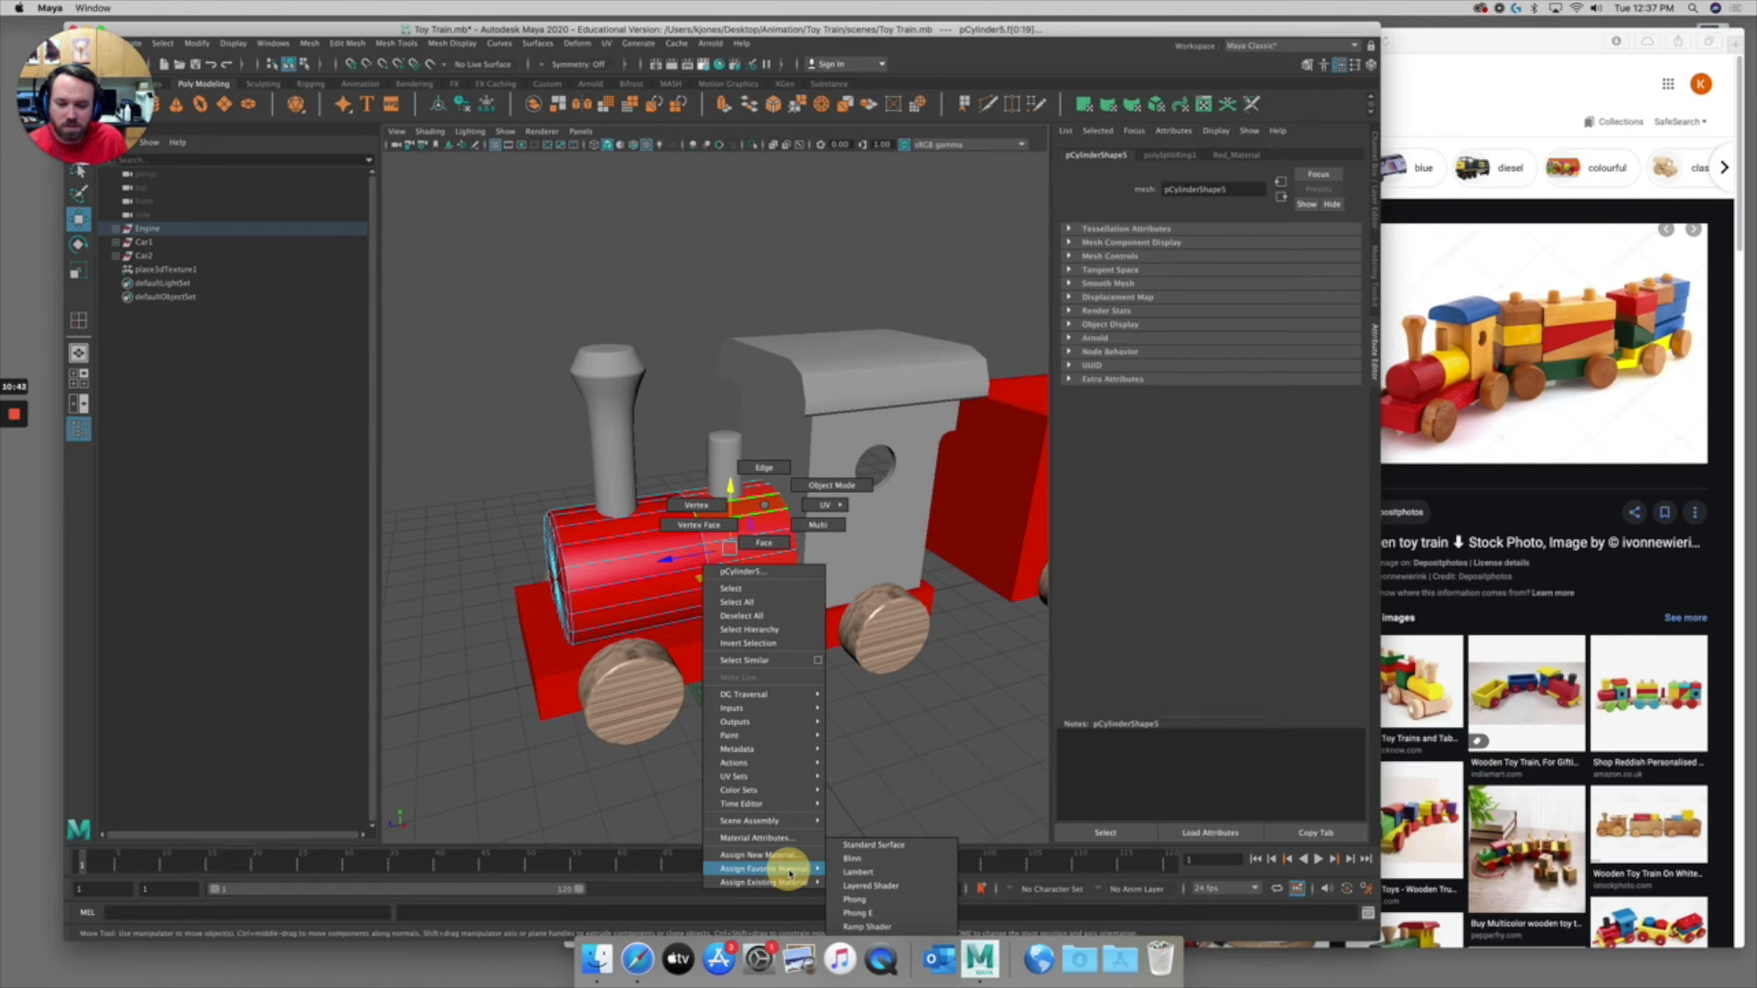
pyautogui.click(860, 899)
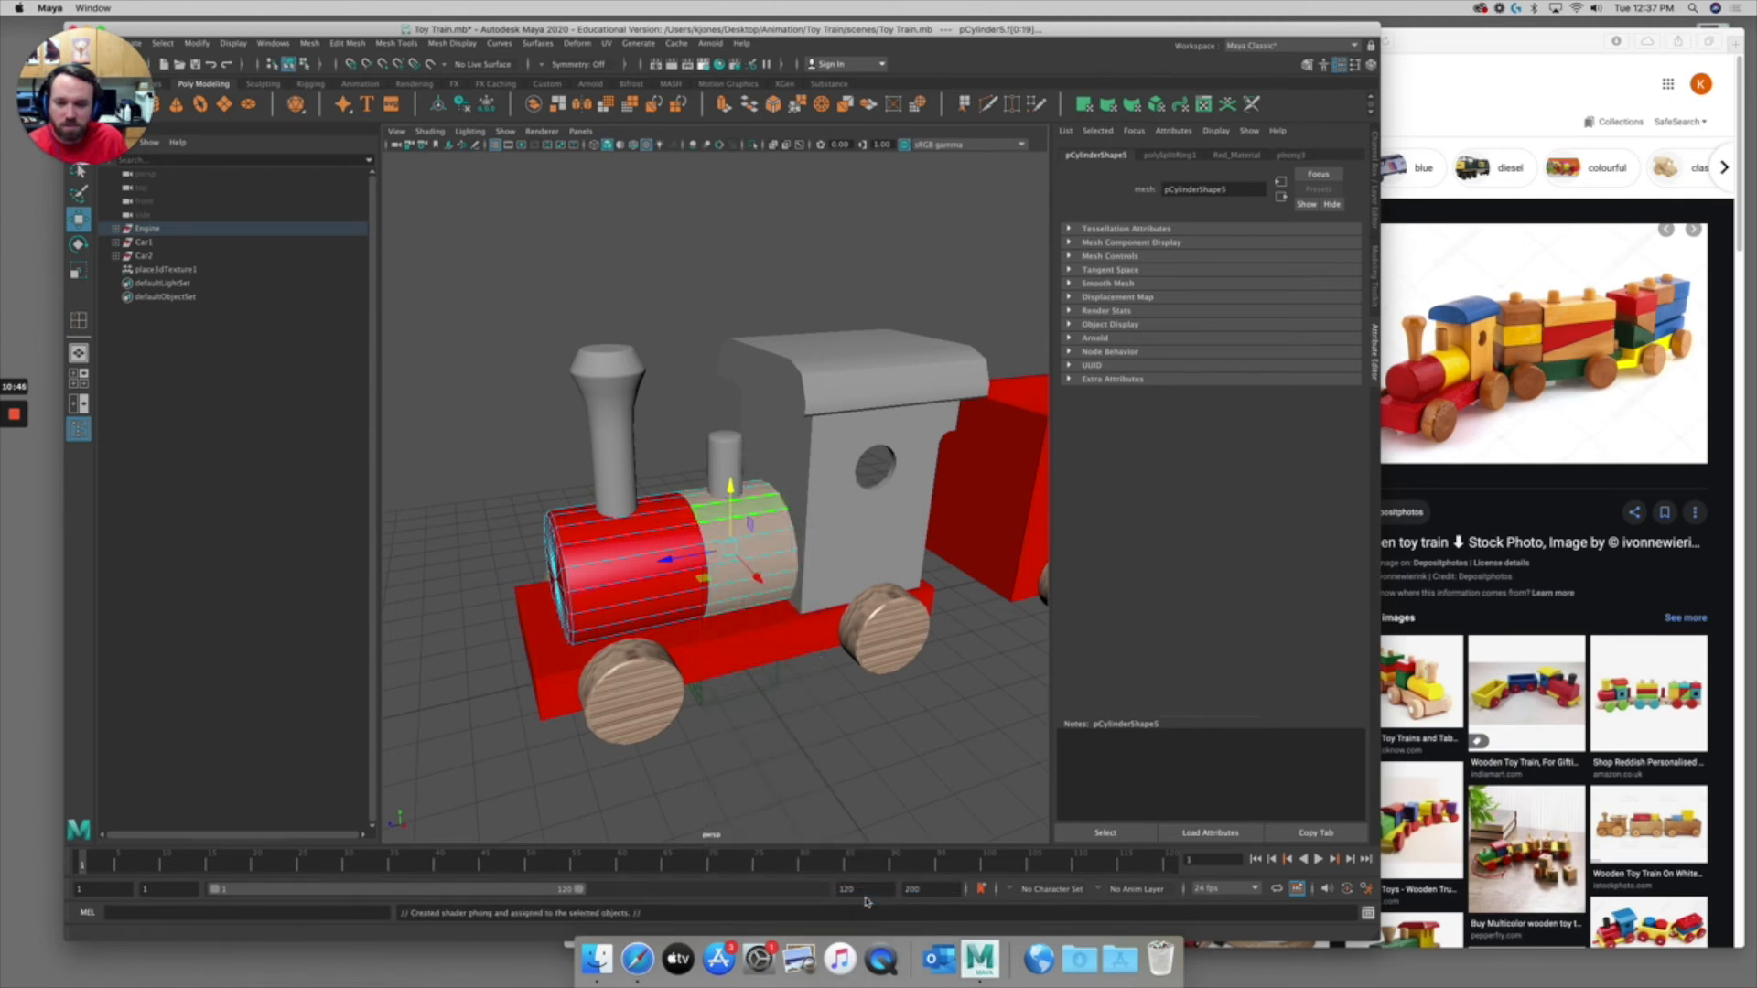
# Rename the boiler's new Phong material Yellow_Material, set its color to pure yellow, and deselect the faces
pyautogui.doubleClick(1150, 187)
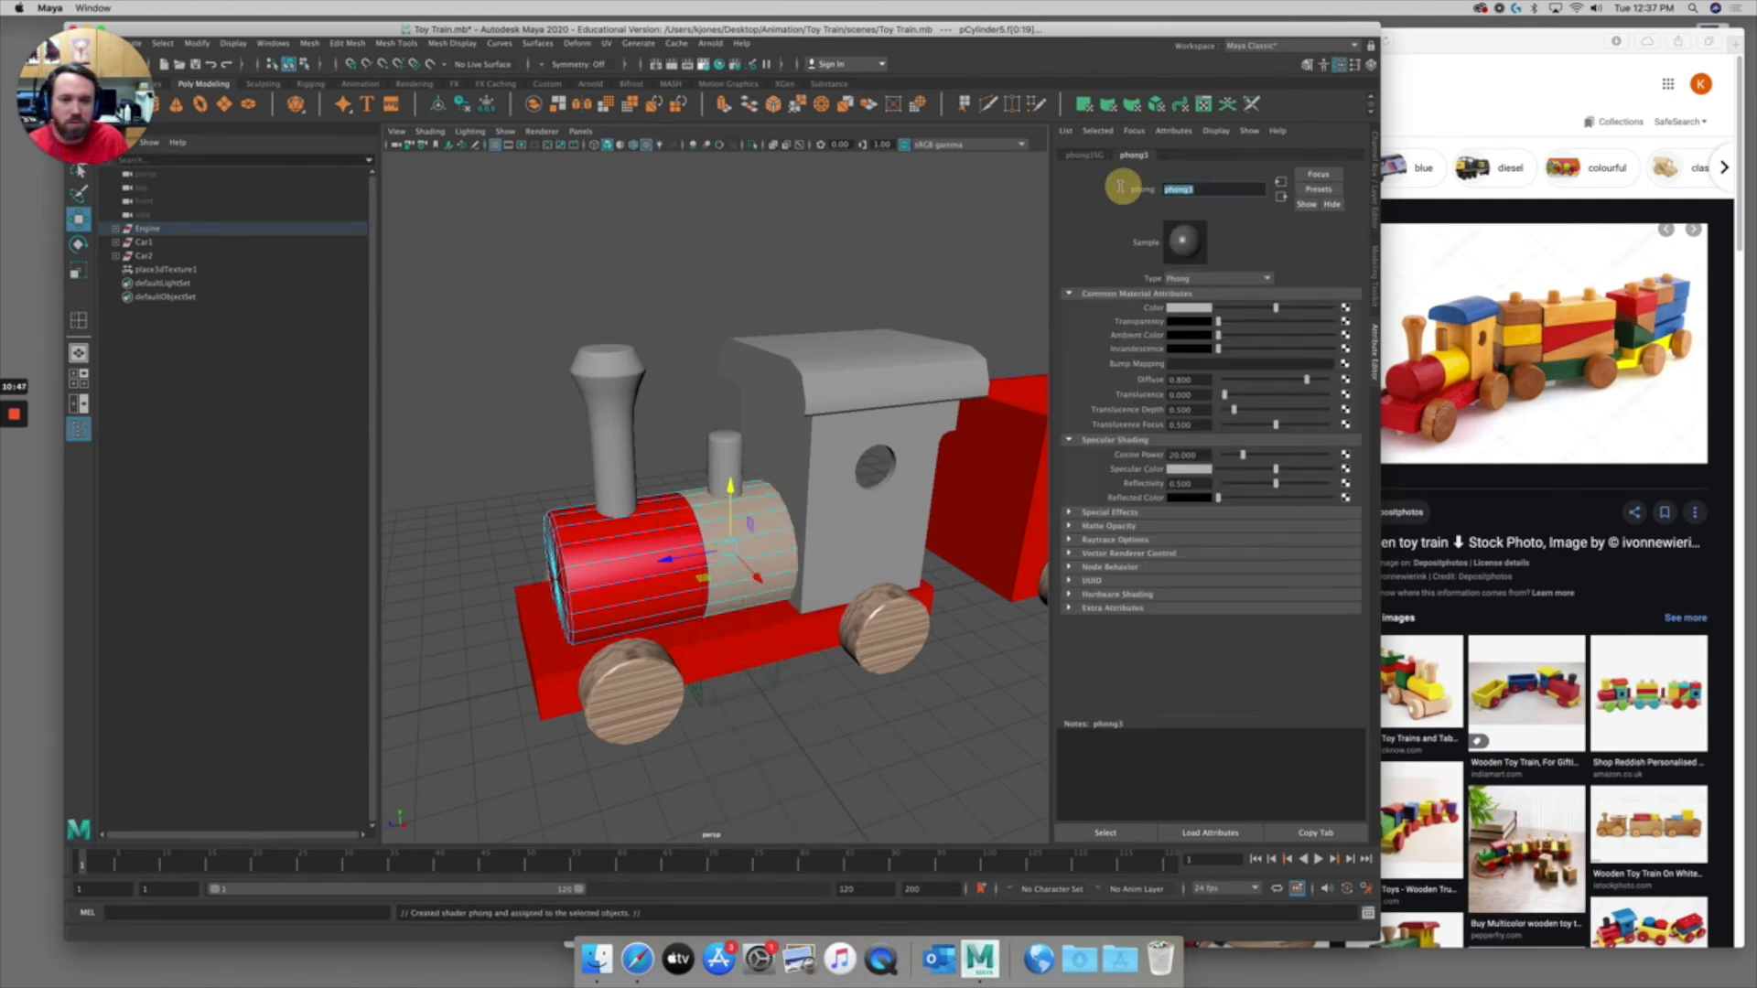
pyautogui.write('Yellow')
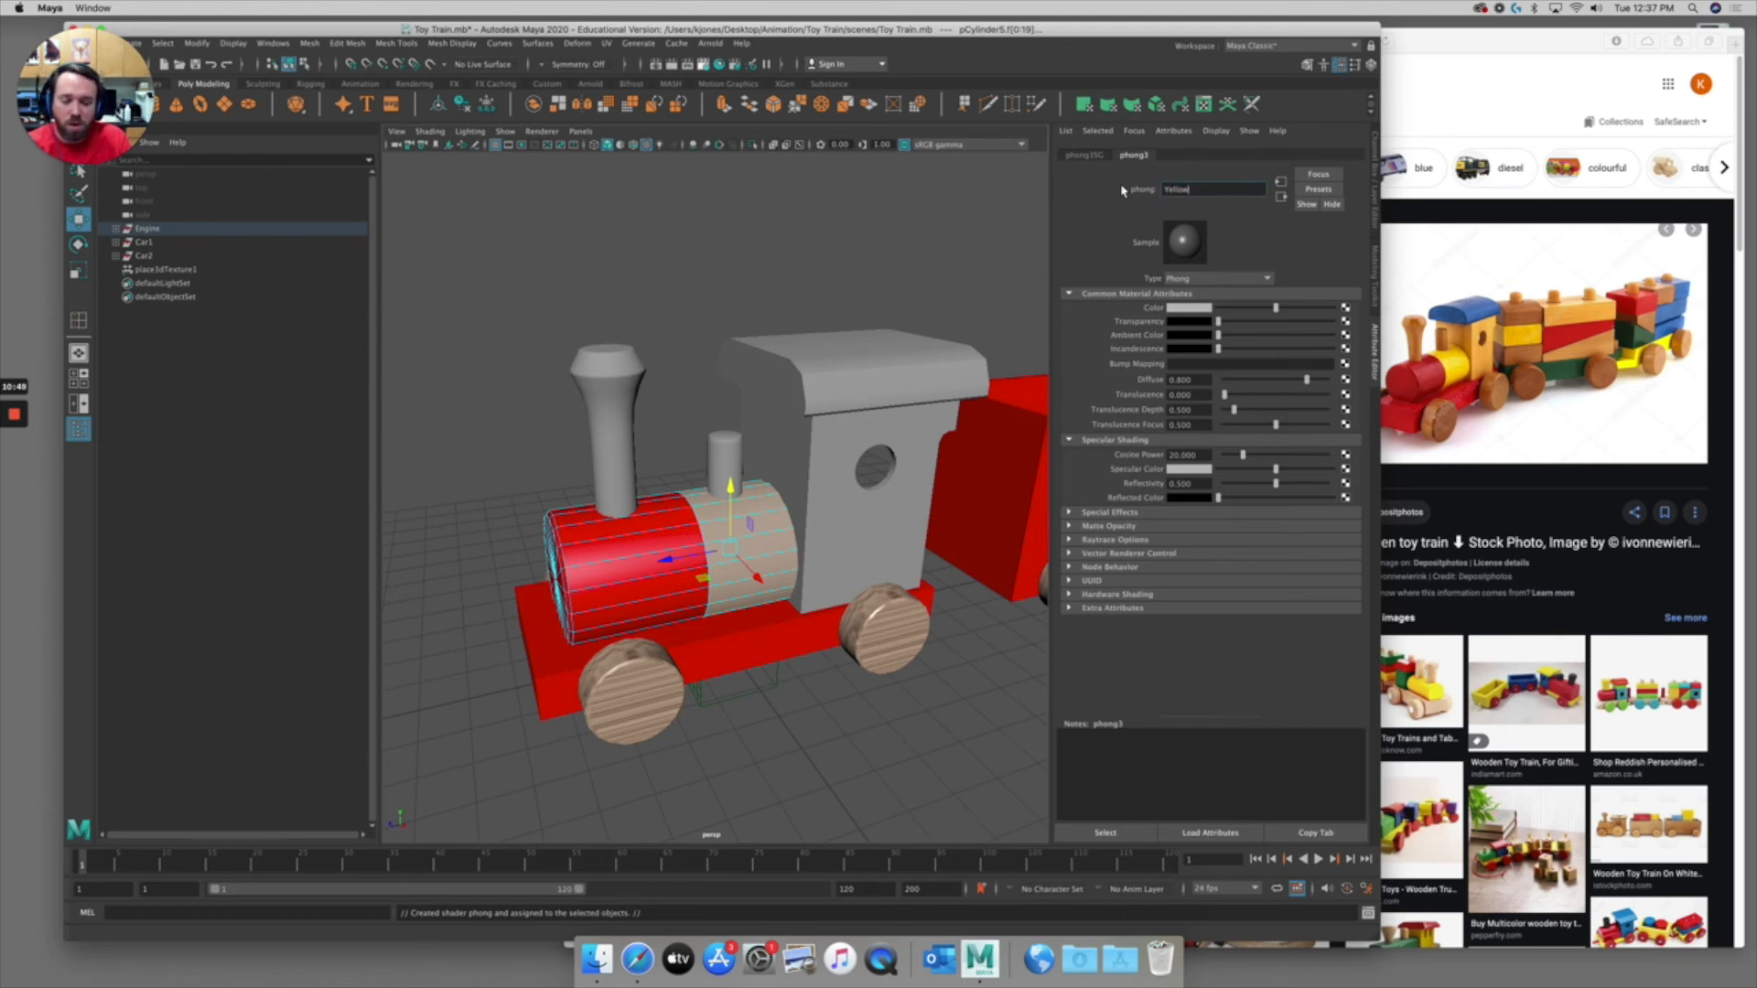
pyautogui.write('_Material')
pyautogui.press('Return')
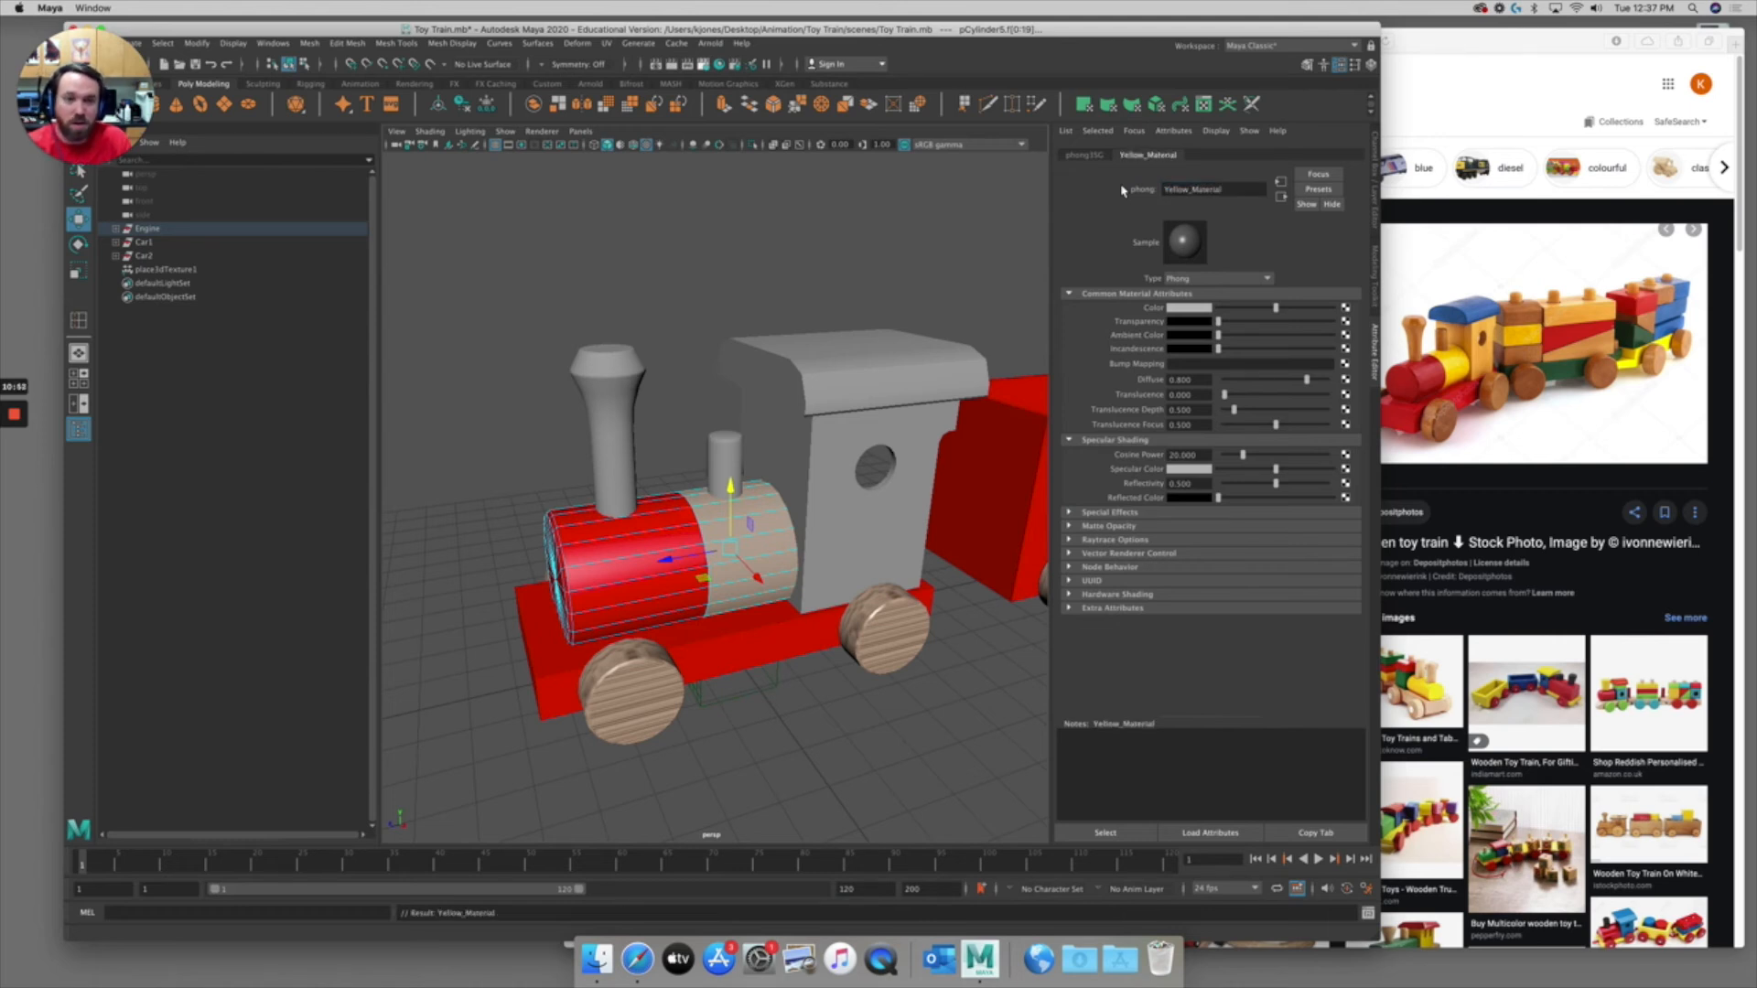
pyautogui.click(1191, 308)
pyautogui.click(1171, 279)
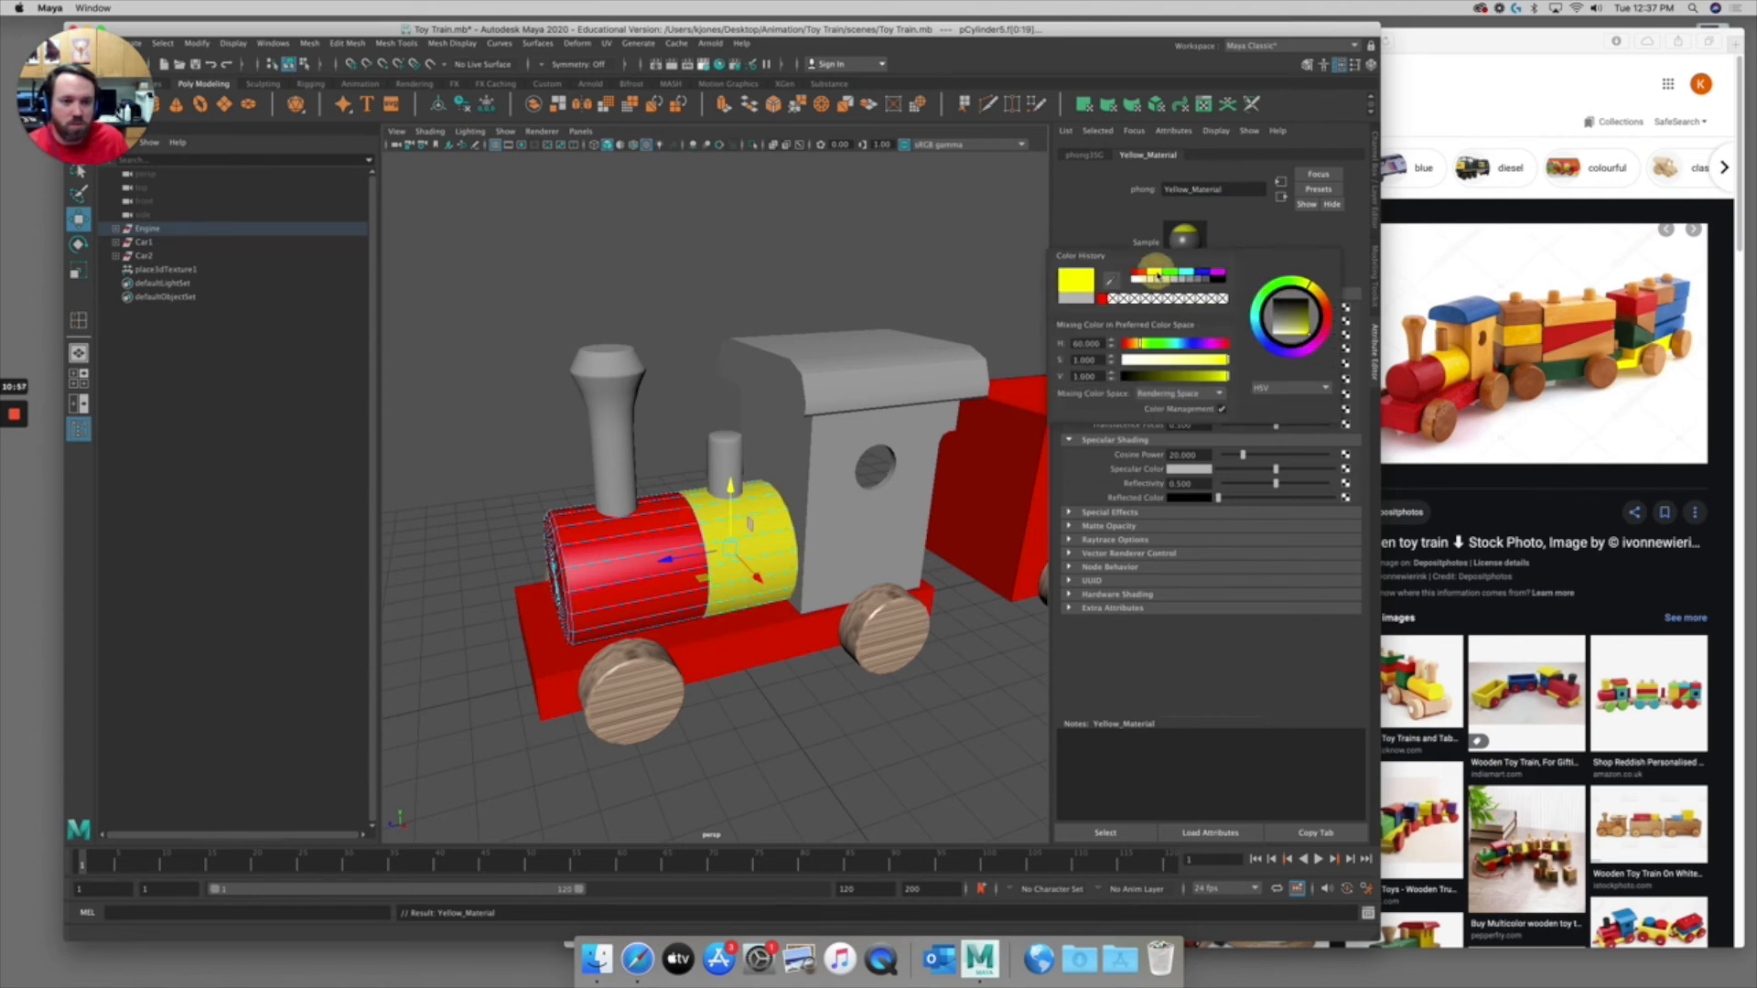
pyautogui.click(812, 273)
# Select the engine's cab roof and look through the existing materials available to assign to it
pyautogui.moveTo(820, 419)
pyautogui.keyDown('alt'); pyautogui.mouseDown()
pyautogui.moveTo(722, 404)
pyautogui.moveTo(796, 404)
pyautogui.mouseUp(); pyautogui.keyUp('alt')
pyautogui.click(799, 386)
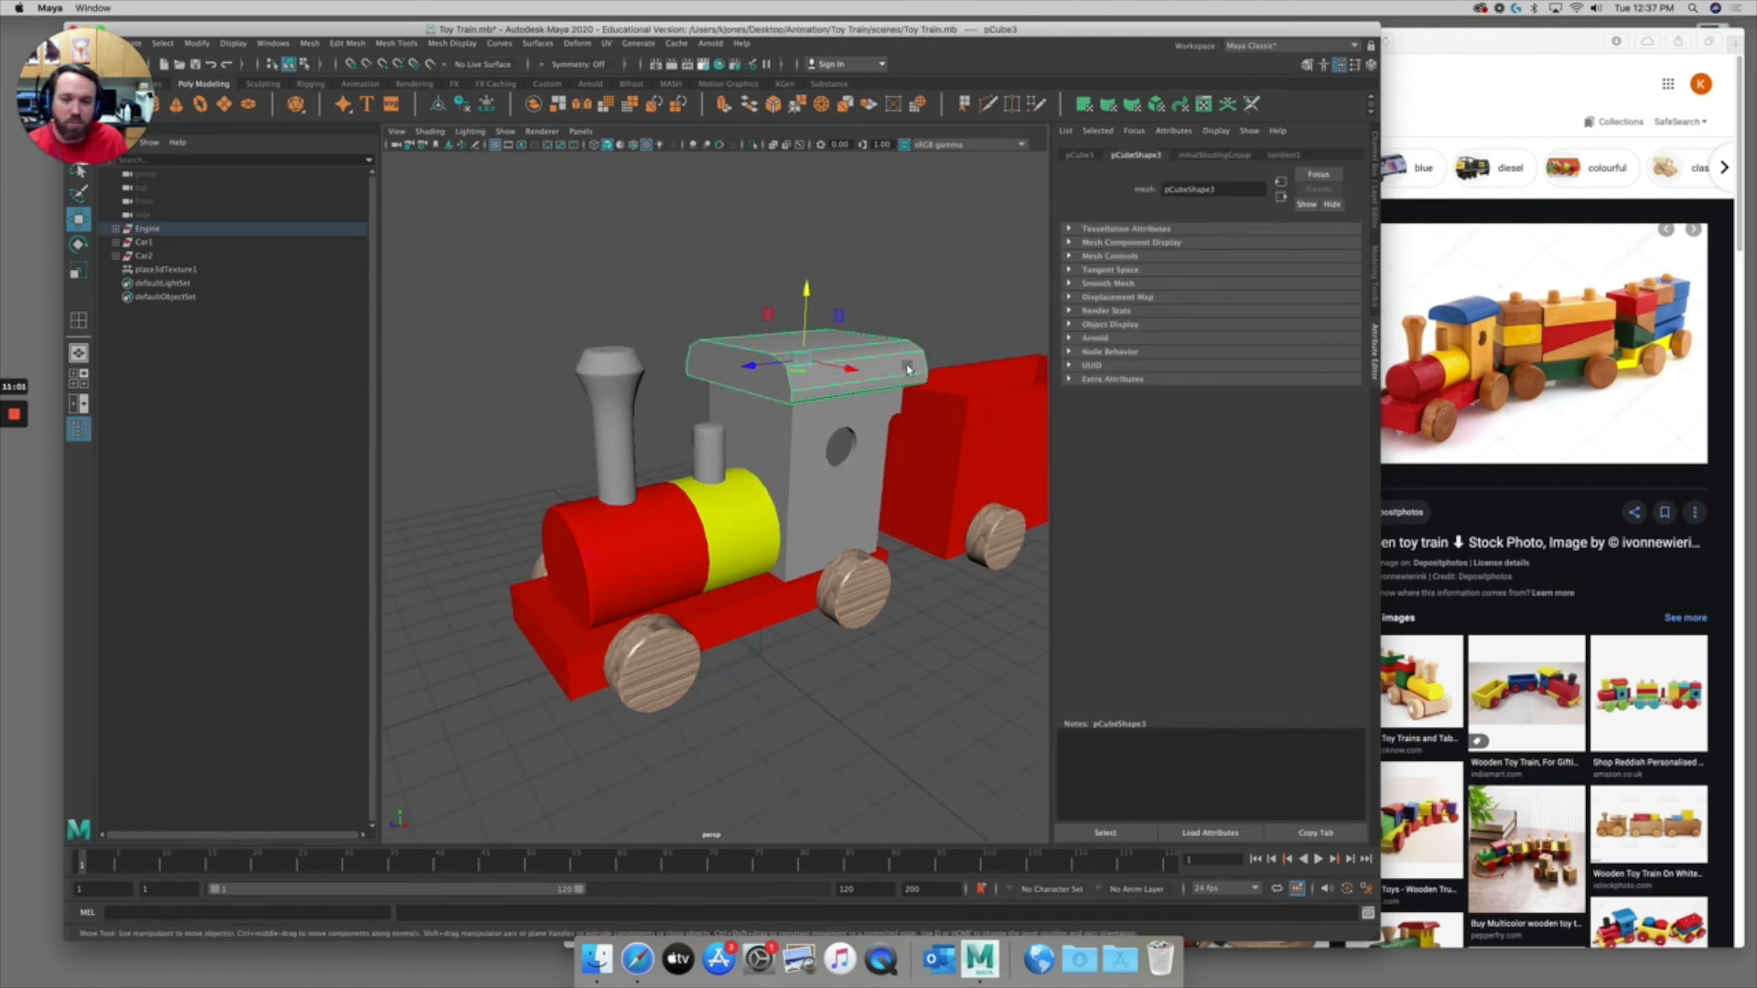
pyautogui.moveTo(866, 336); pyautogui.dragTo(982, 770, button='right')
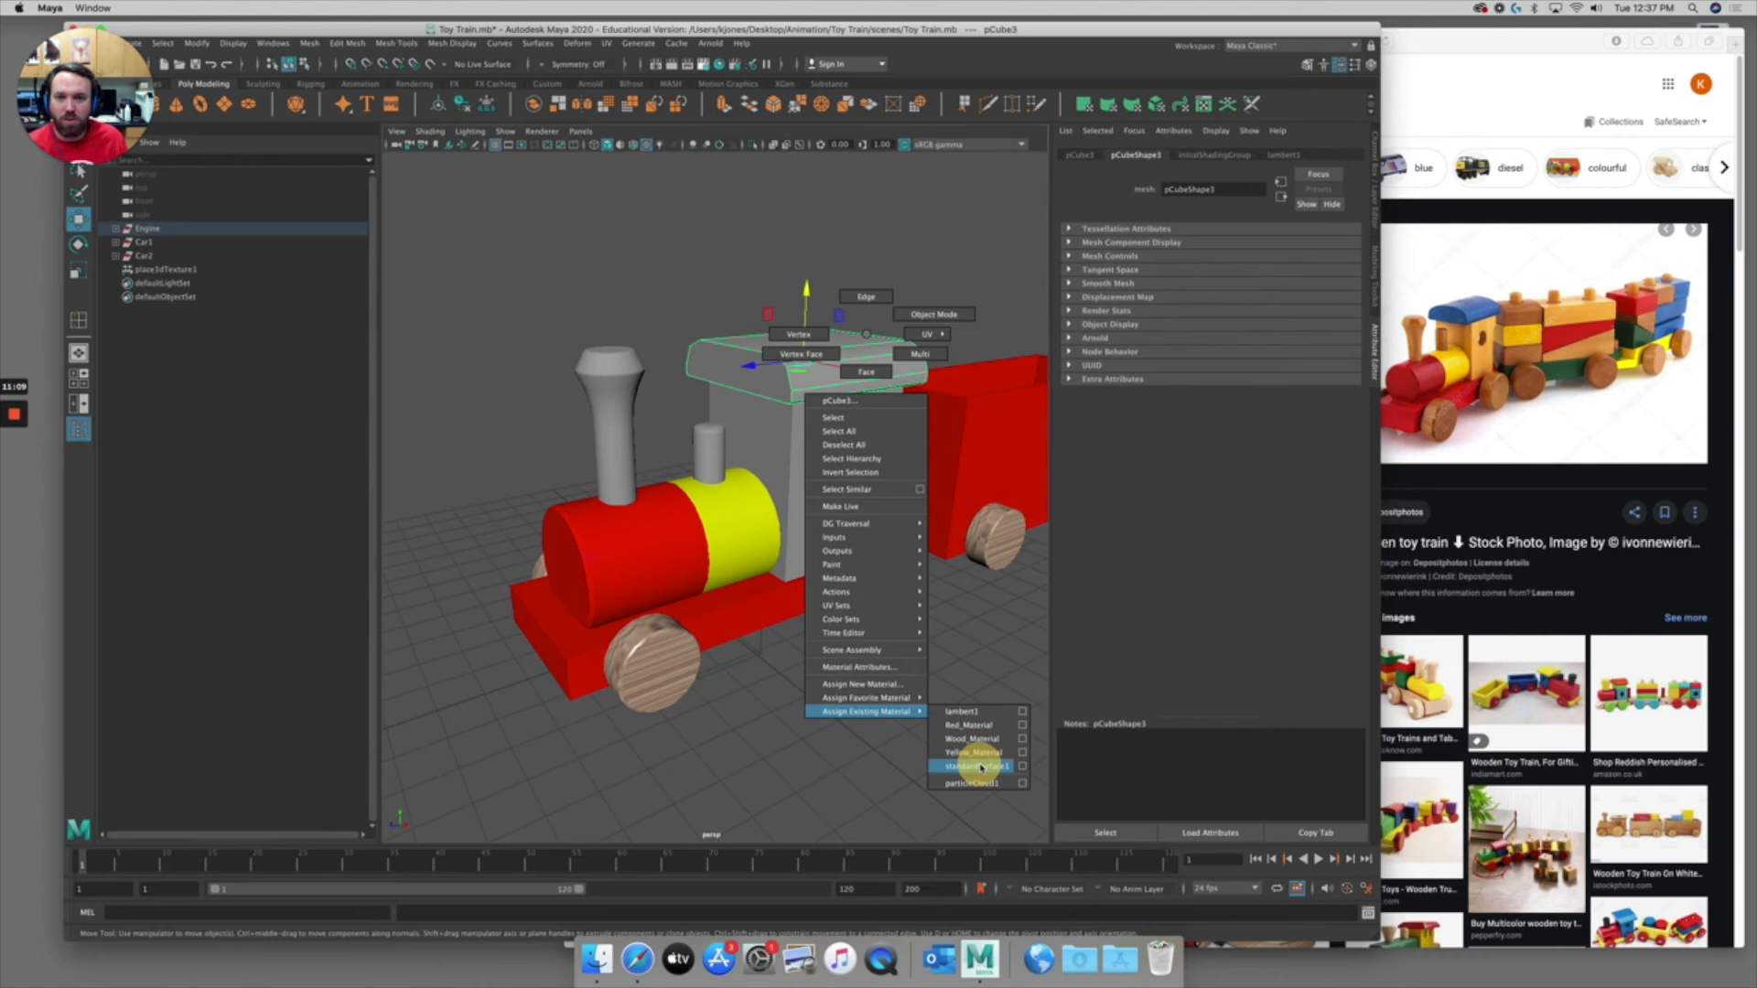
pyautogui.moveTo(981, 768)
pyautogui.mouseDown(button='right')
pyautogui.moveTo(996, 730)
pyautogui.moveTo(956, 725)
pyautogui.moveTo(984, 726)
pyautogui.moveTo(957, 743)
pyautogui.moveTo(982, 741)
pyautogui.mouseUp(button='right')
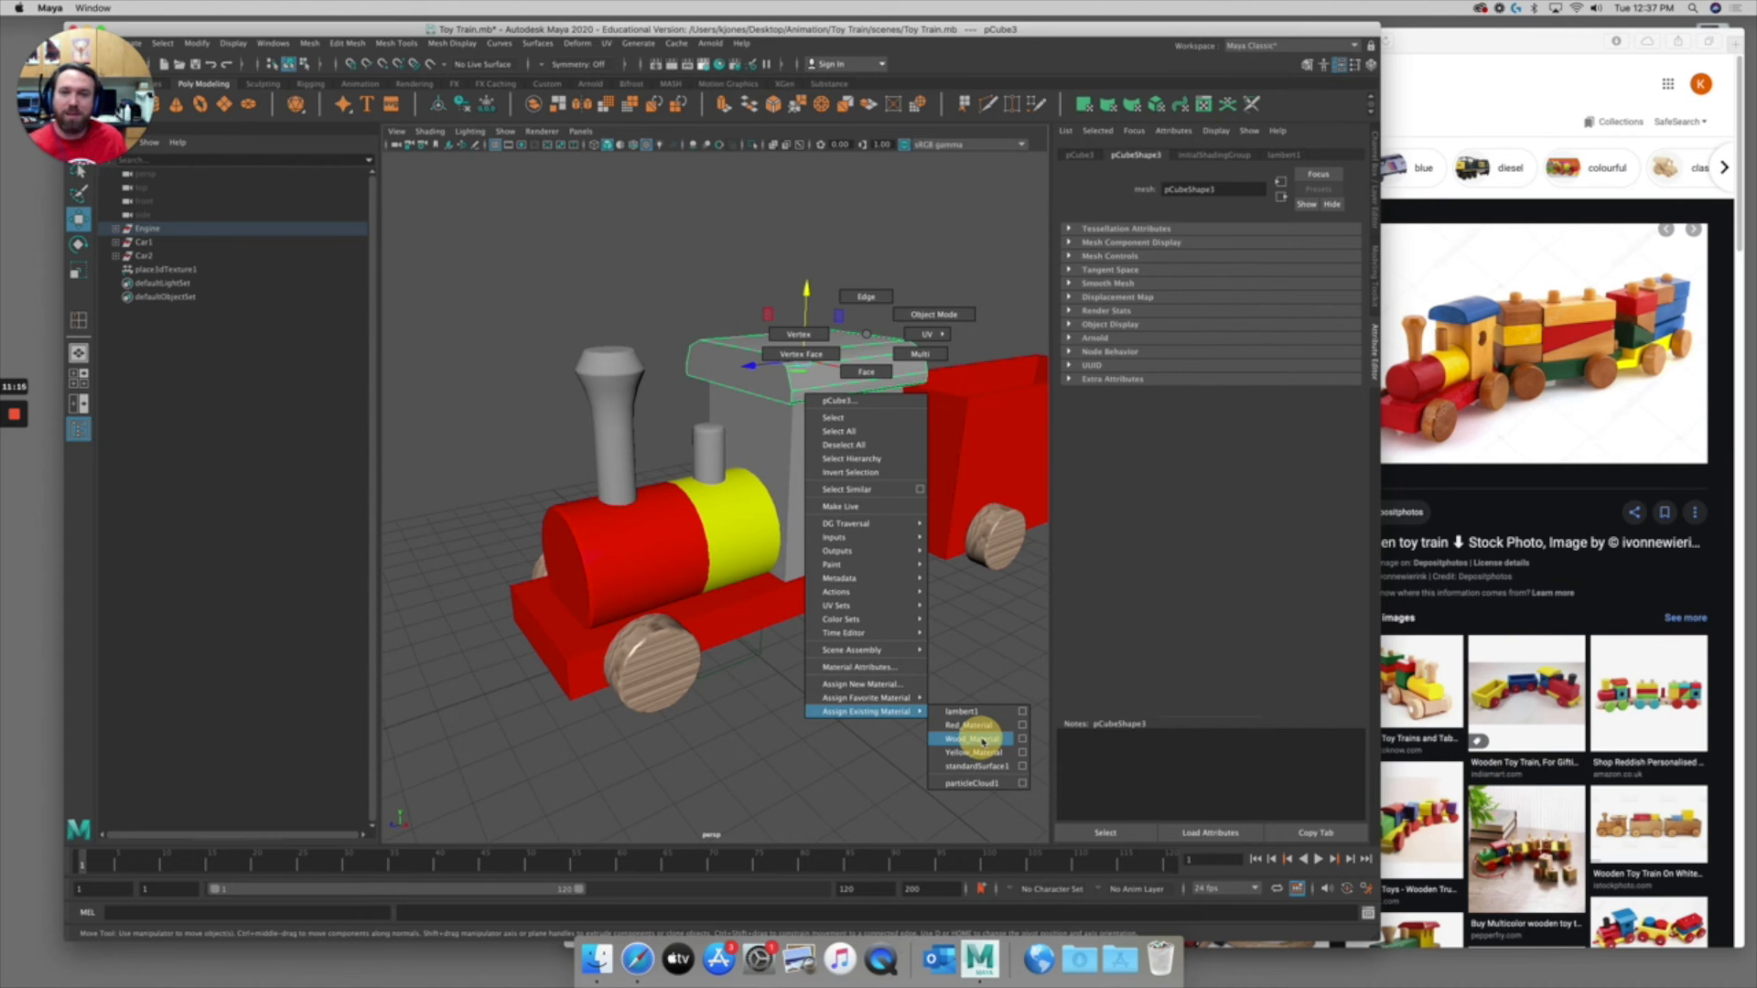
pyautogui.moveTo(982, 741); pyautogui.dragTo(978, 746, button='right')
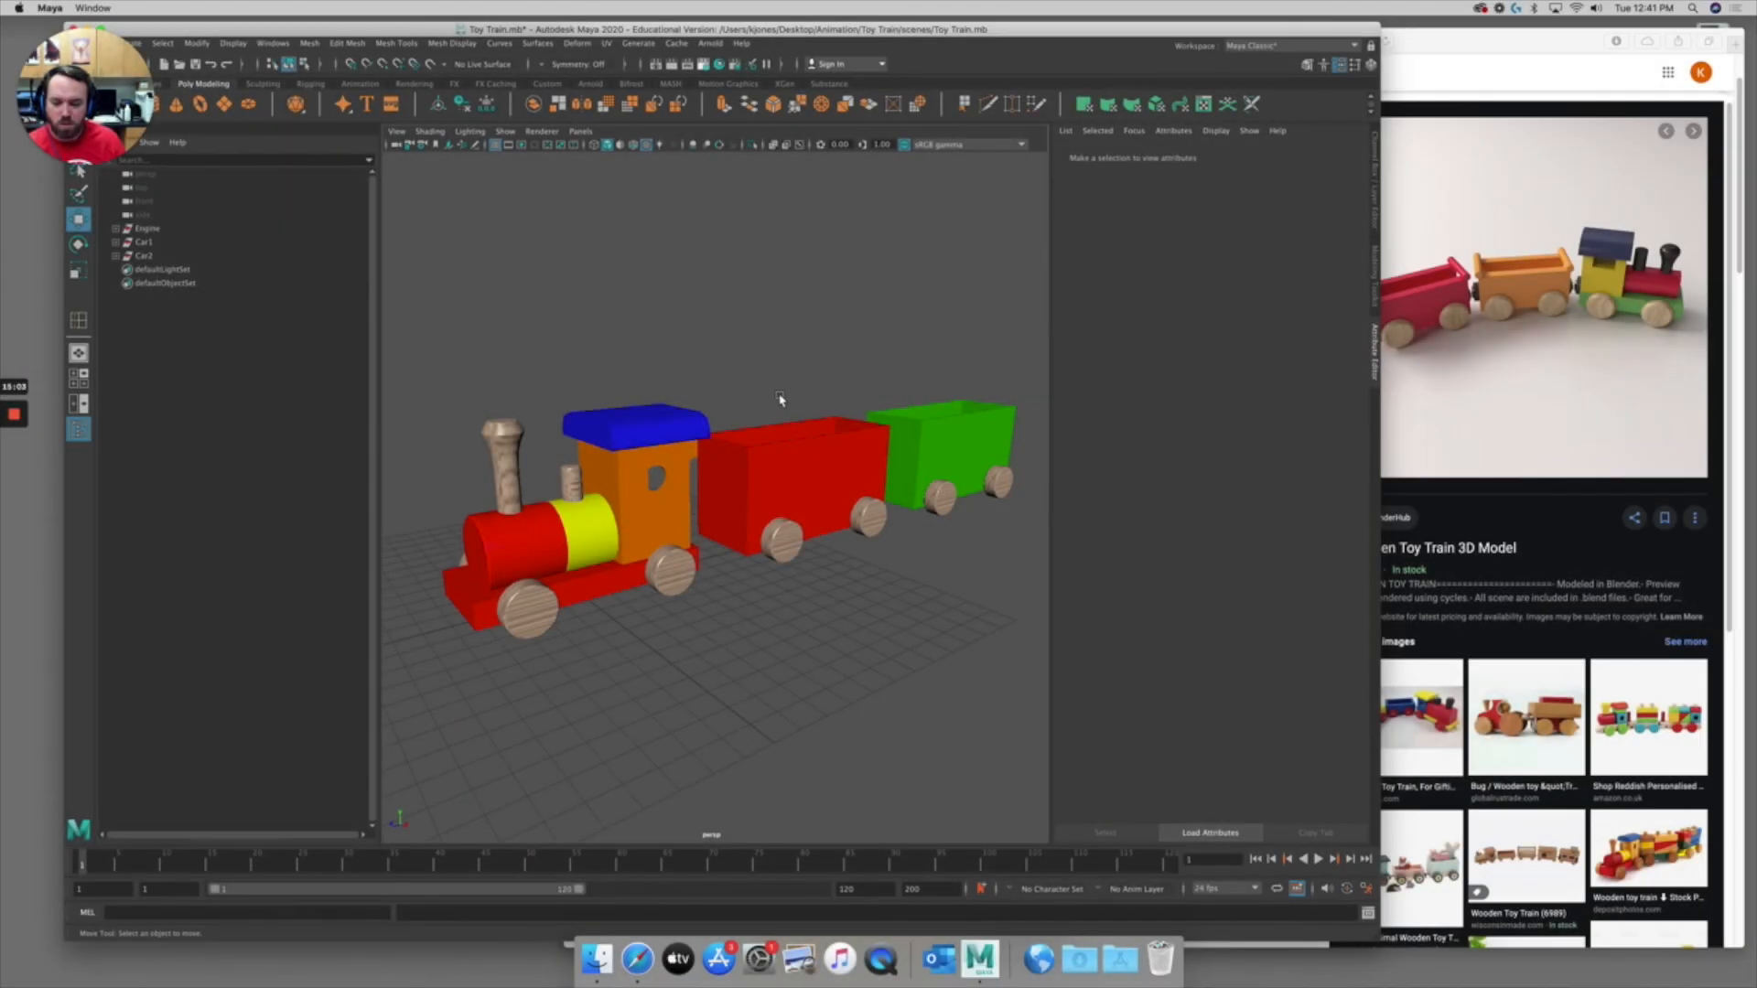
# Assign the existing Green_Material to the engine's cab body
pyautogui.moveTo(737, 384)
pyautogui.keyDown('alt'); pyautogui.mouseDown()
pyautogui.moveTo(831, 402)
pyautogui.moveTo(924, 380)
pyautogui.moveTo(720, 383)
pyautogui.mouseUp(); pyautogui.keyUp('alt')
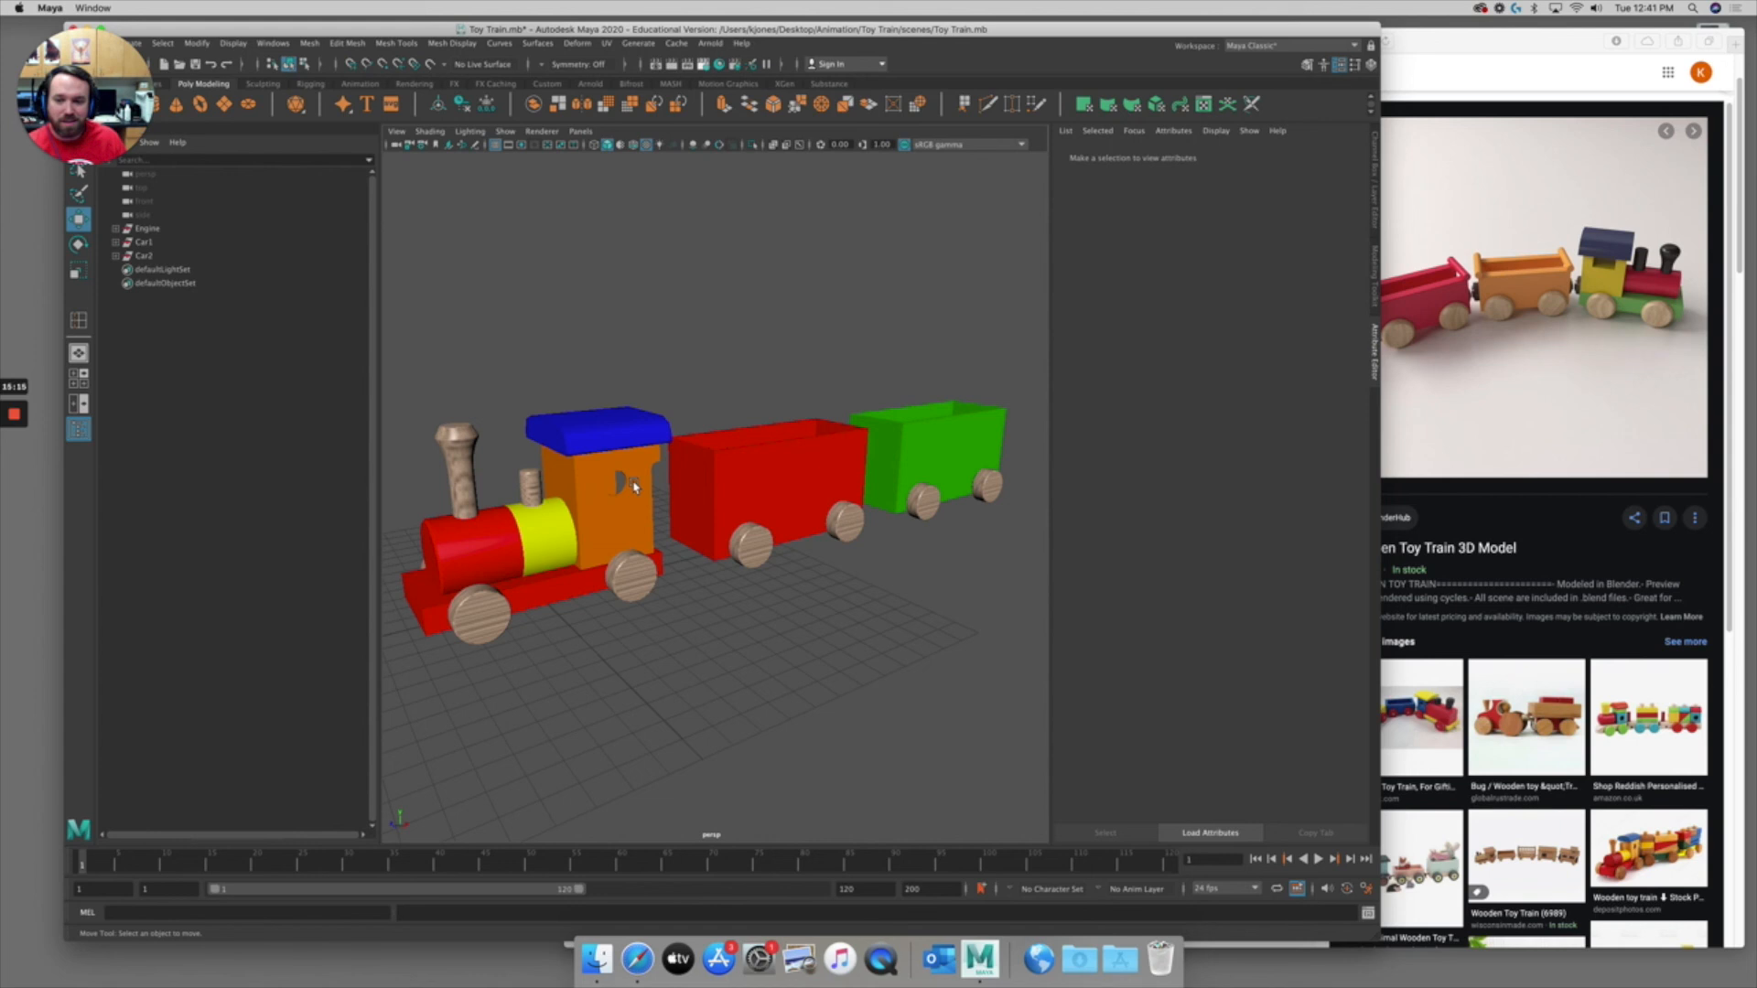
pyautogui.click(590, 475)
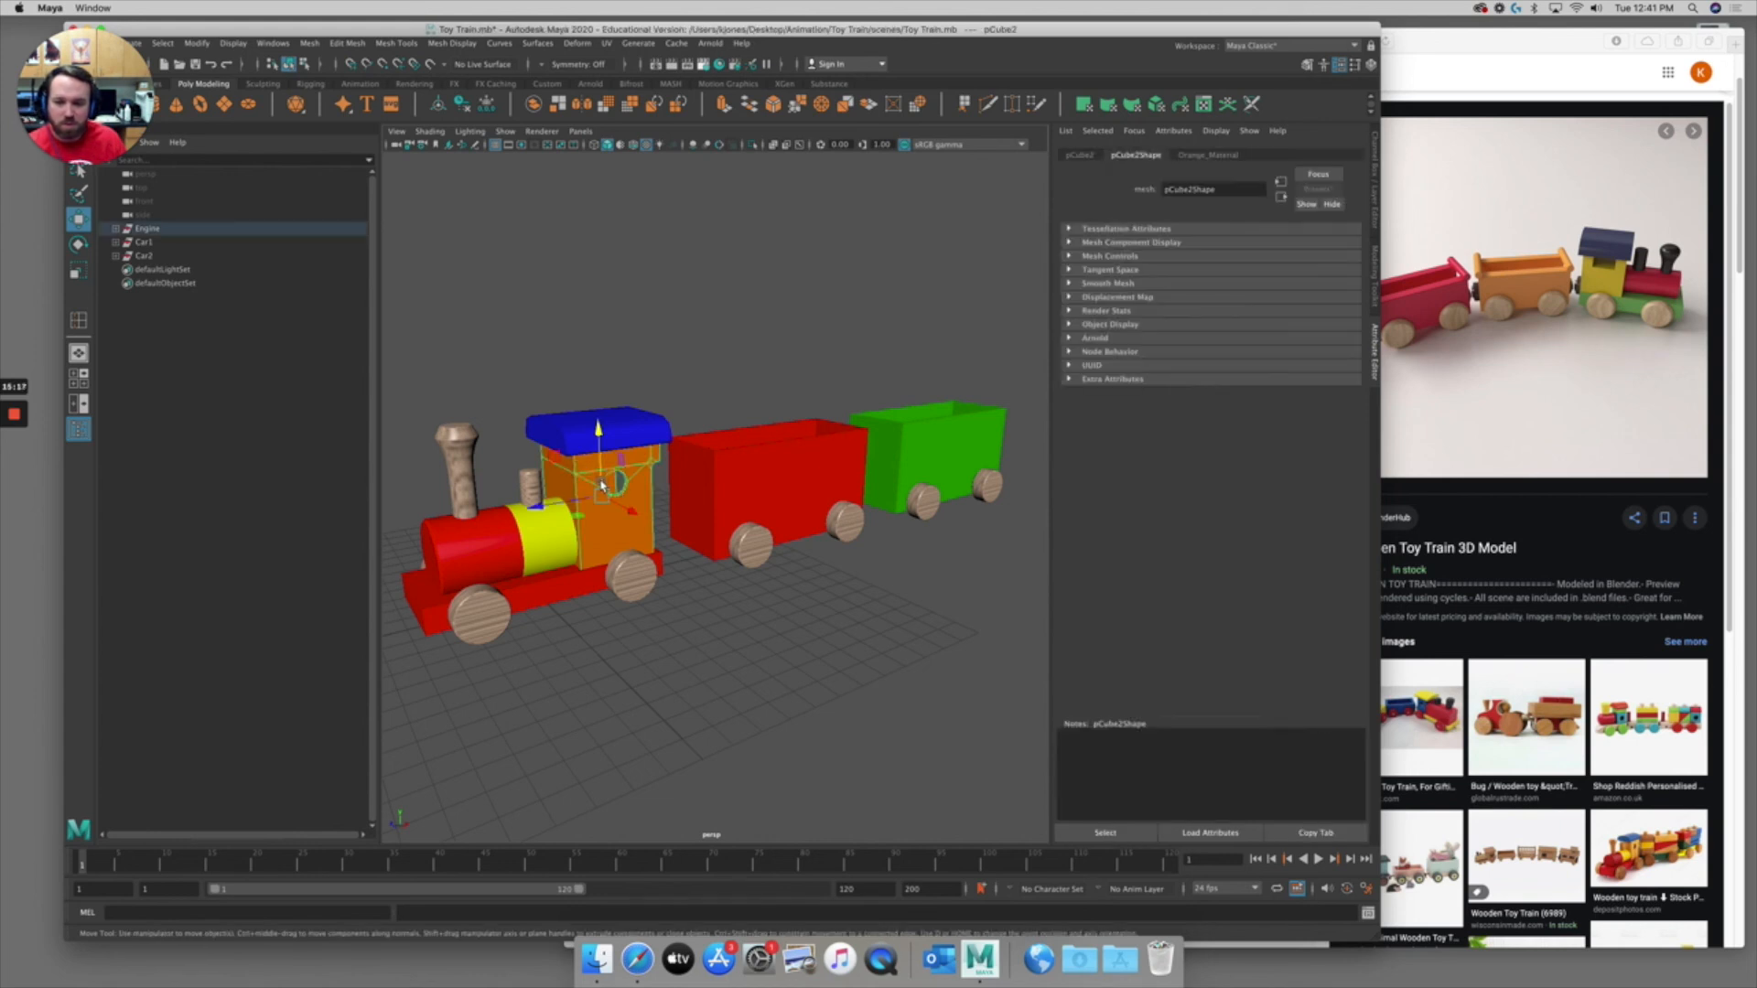
pyautogui.moveTo(645, 476); pyautogui.dragTo(756, 878, button='right')
# Select the last car's body and apply Orange_Material to it from the Hypershade, with that window moved clear of the train
pyautogui.click(945, 458)
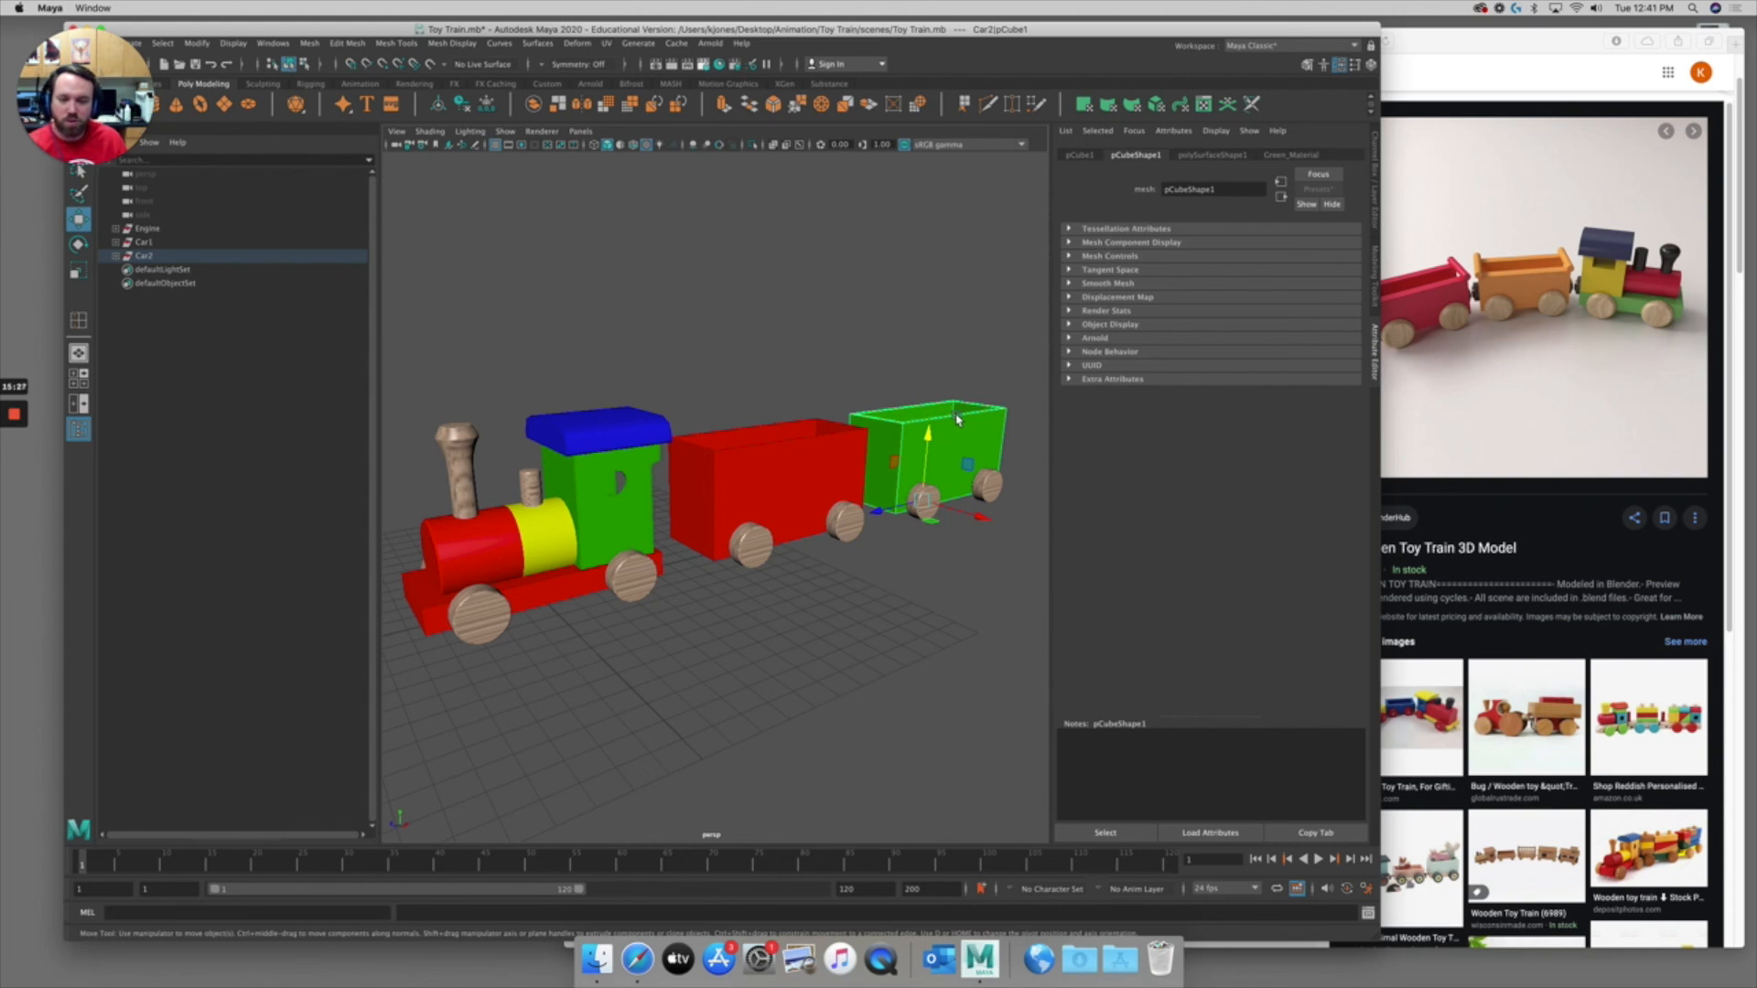
pyautogui.click(720, 67)
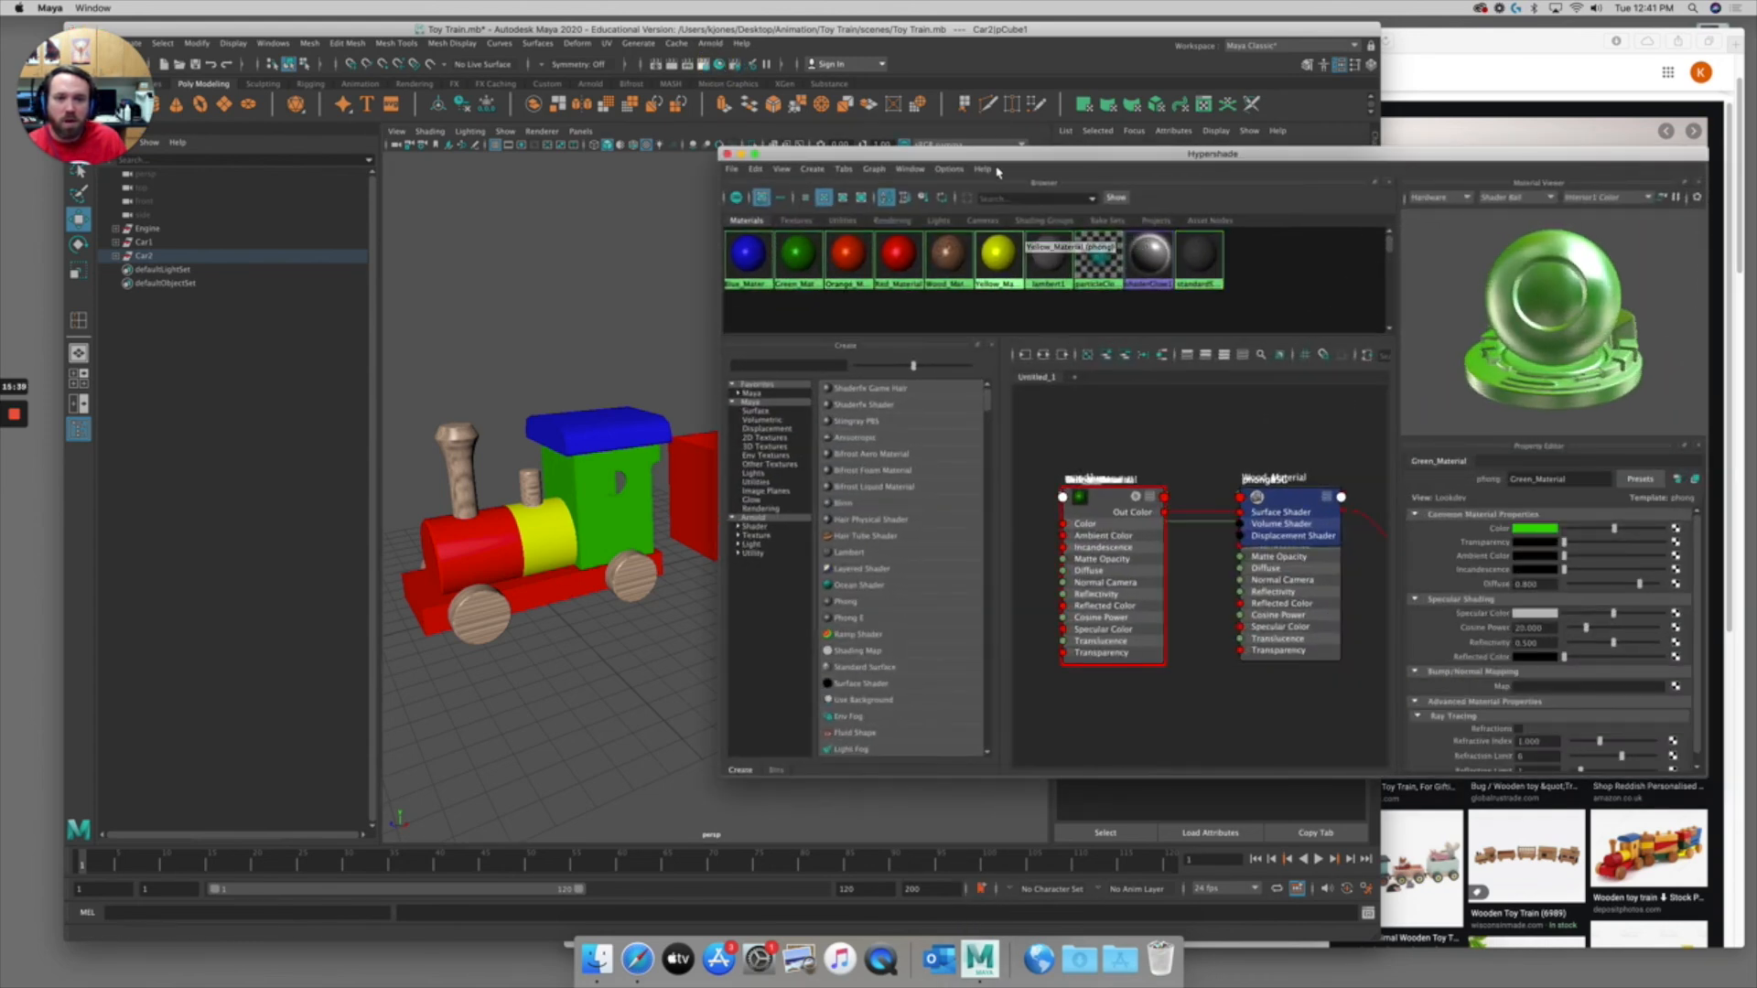
pyautogui.moveTo(1001, 155); pyautogui.dragTo(1304, 177)
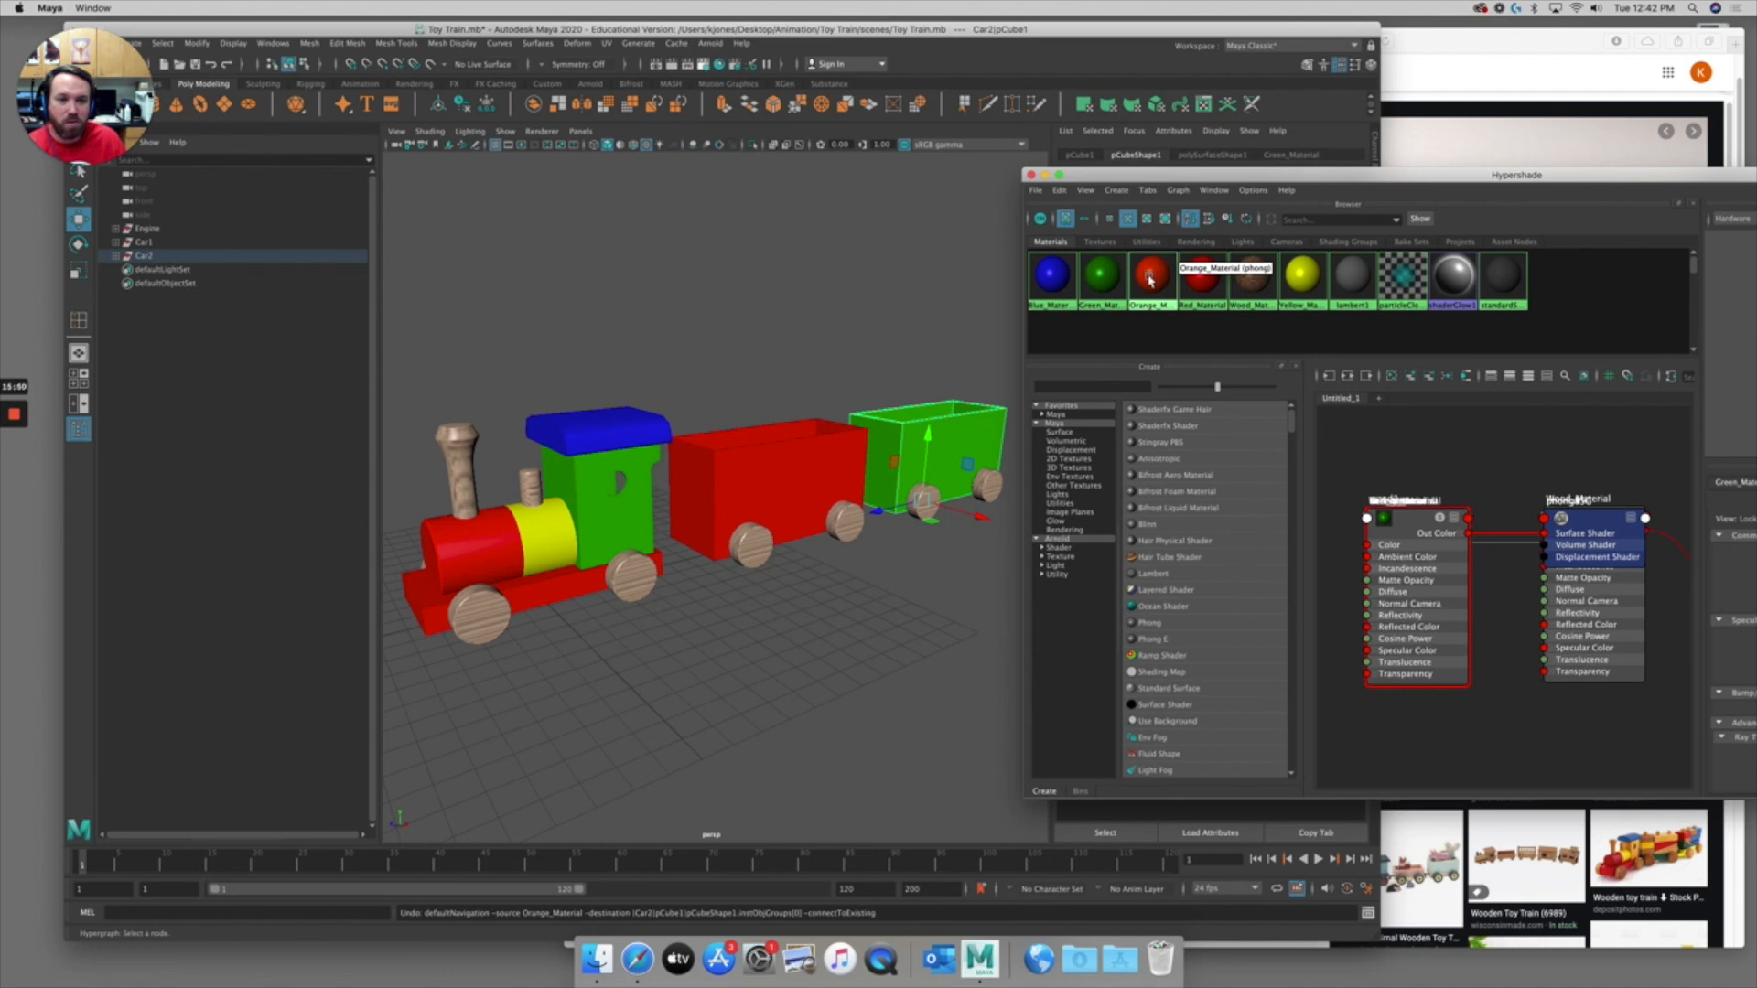
pyautogui.moveTo(1159, 280); pyautogui.dragTo(977, 425, button='middle')
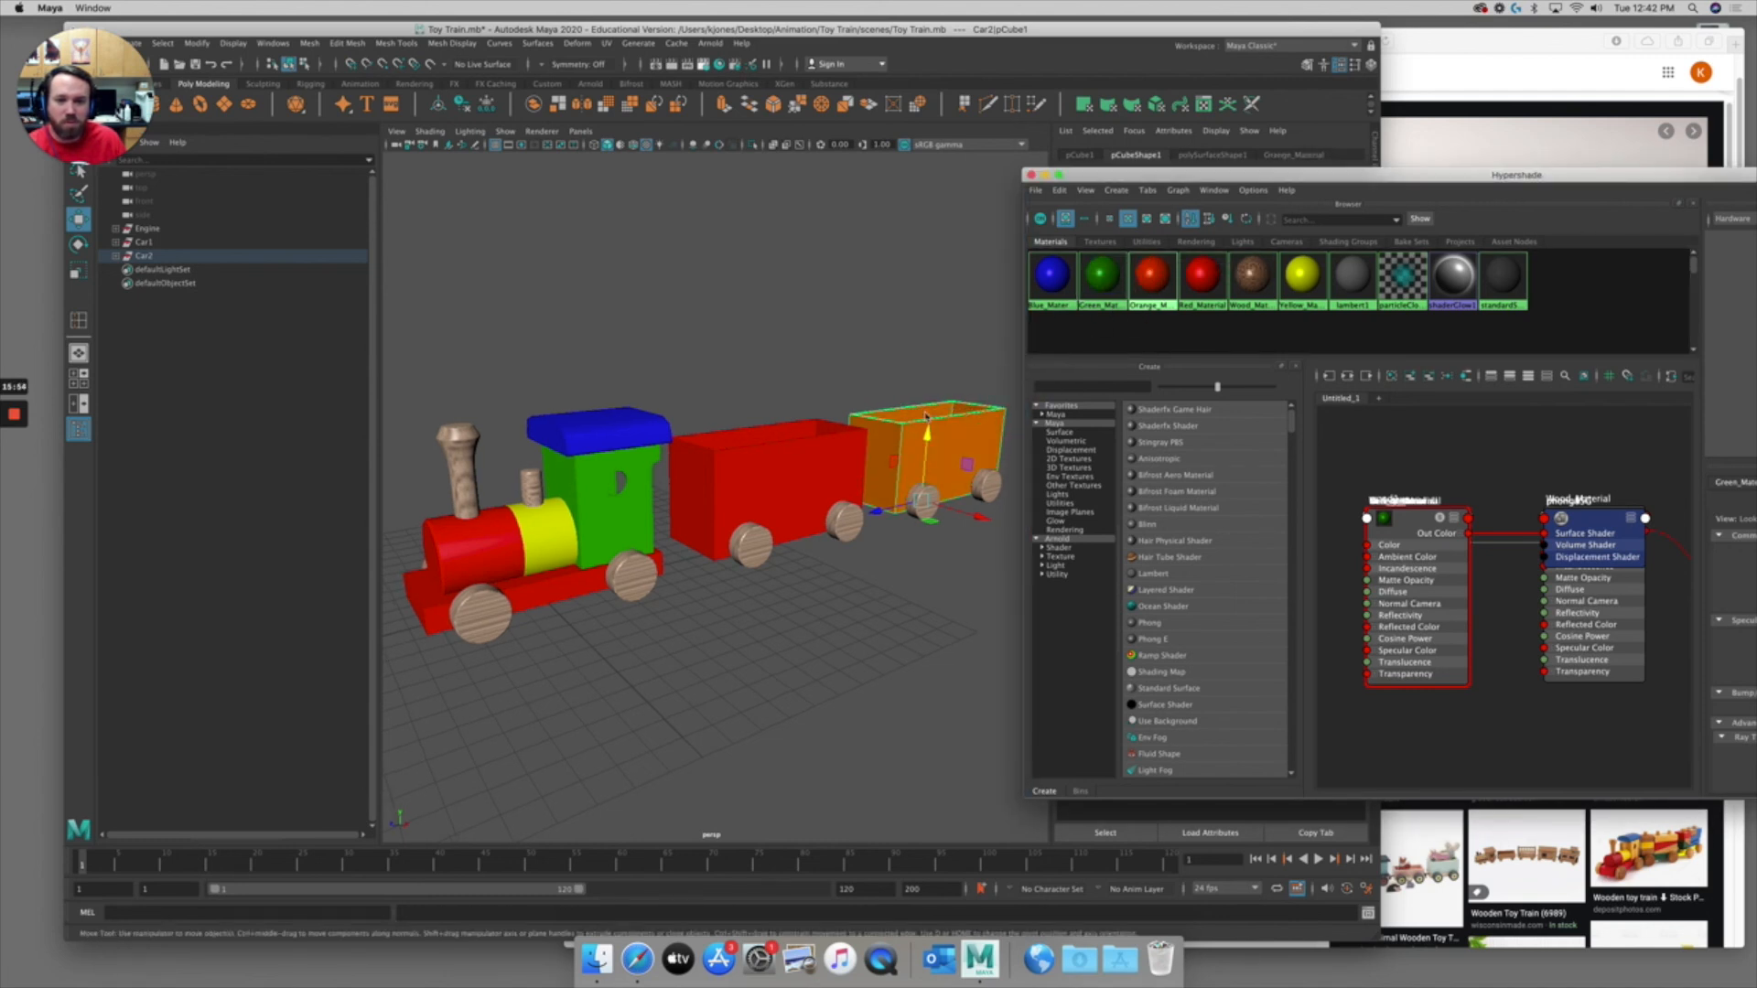